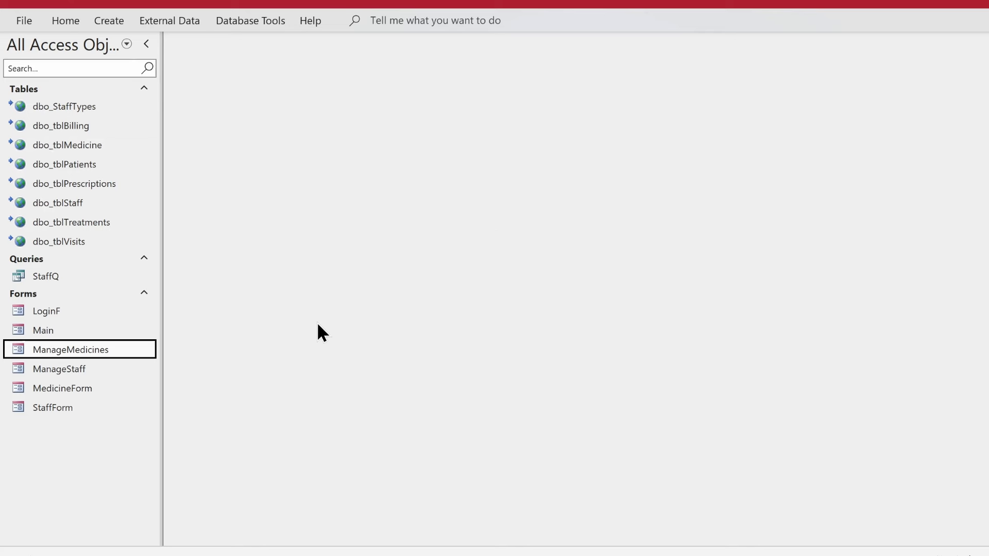
Review the ManageMedicines form and the dbo_tblPatients table, and close both
double_click(73, 350)
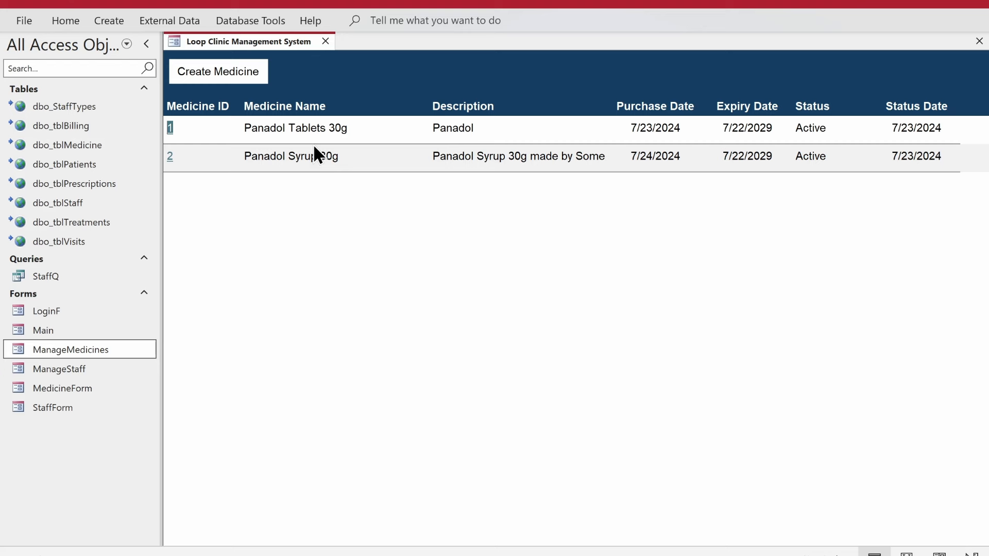
double_click(95, 164)
left_click(433, 36)
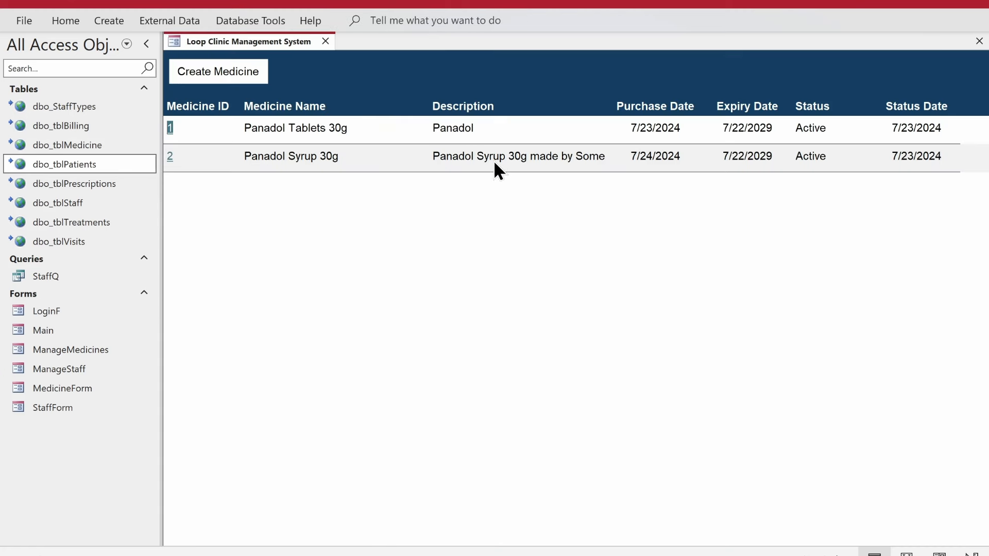
left_click(325, 42)
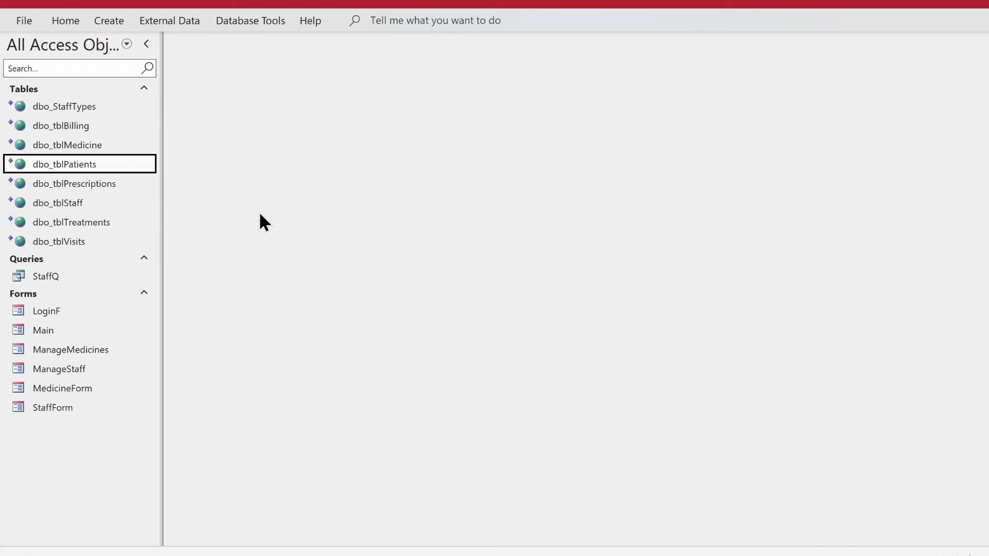
Duplicate the ManageMedicines form under the name ManagePatients
left_click(54, 350)
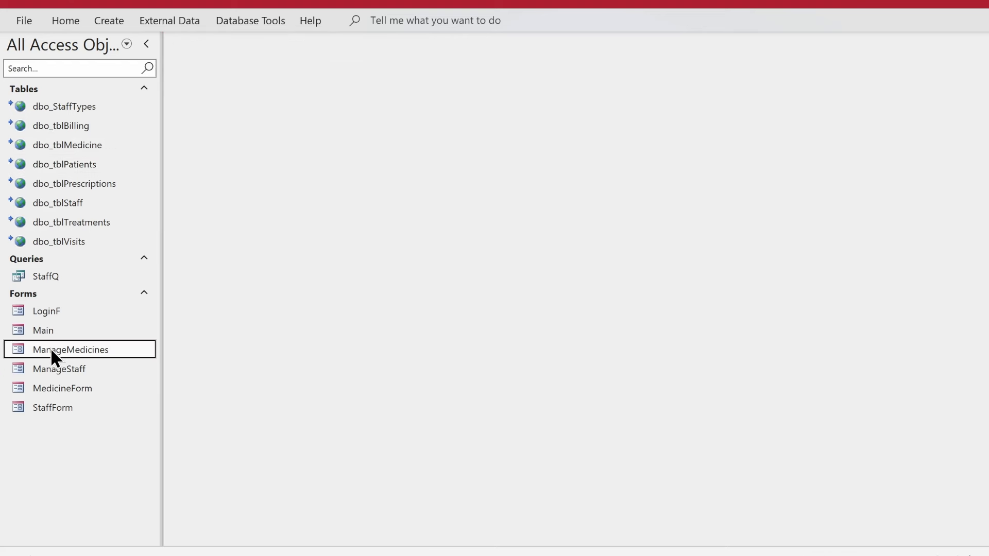
key("ctrl+c")
key("ctrl+v")
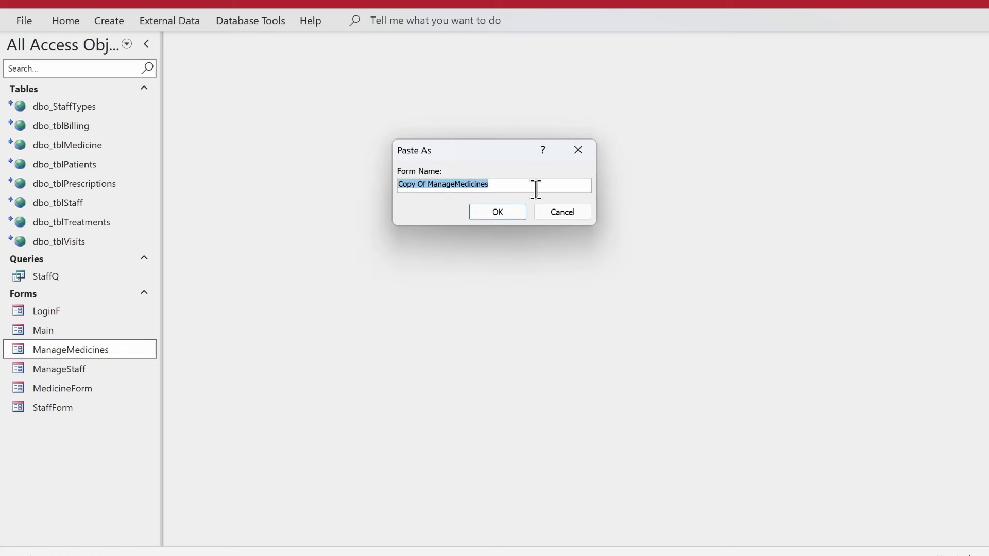
type("ManagePatients")
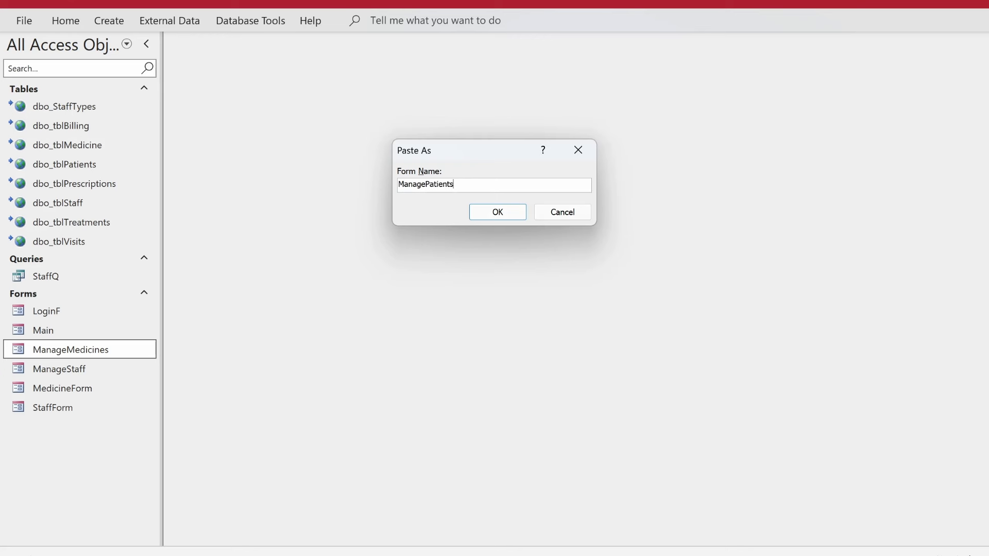
key("Return")
Open the ManagePatients form in Design View and delete all medicine labels and fields, keeping the Create Medicine button
left_click(88, 369)
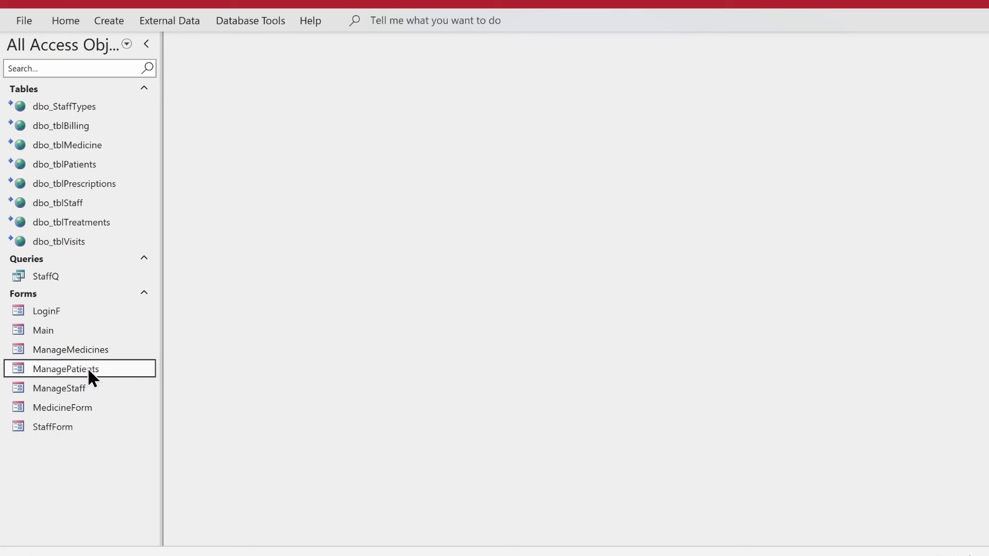
right_click(88, 369)
left_click(147, 160)
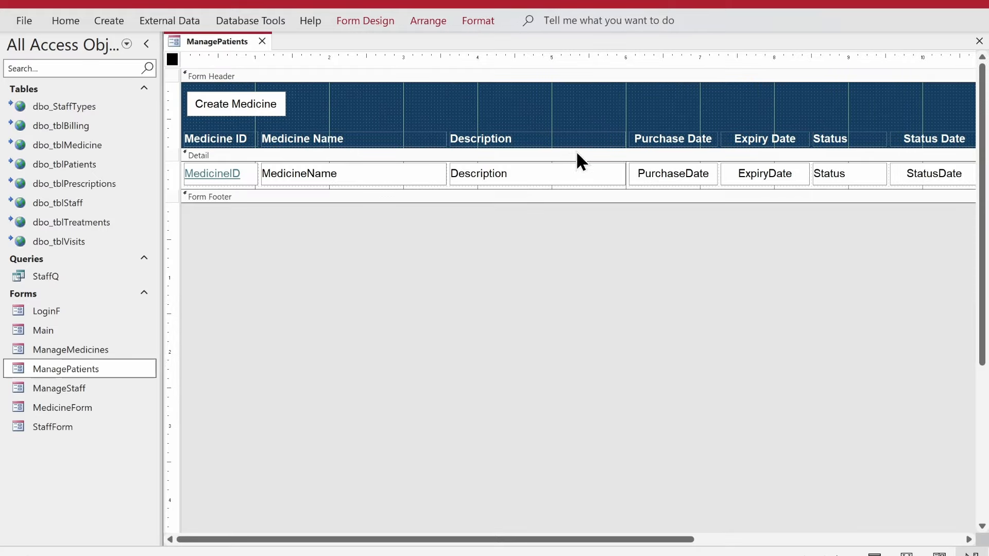
left_click(186, 123)
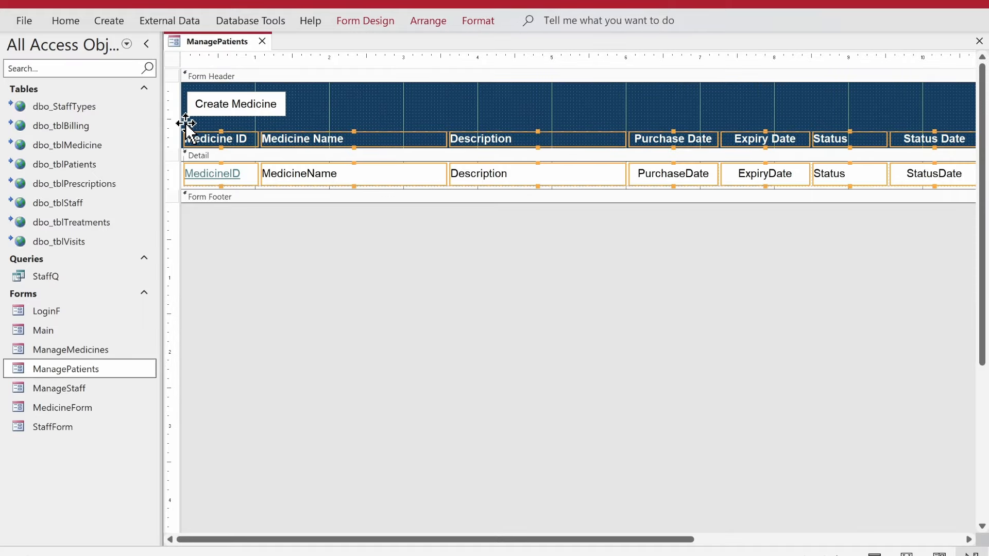
key("Delete")
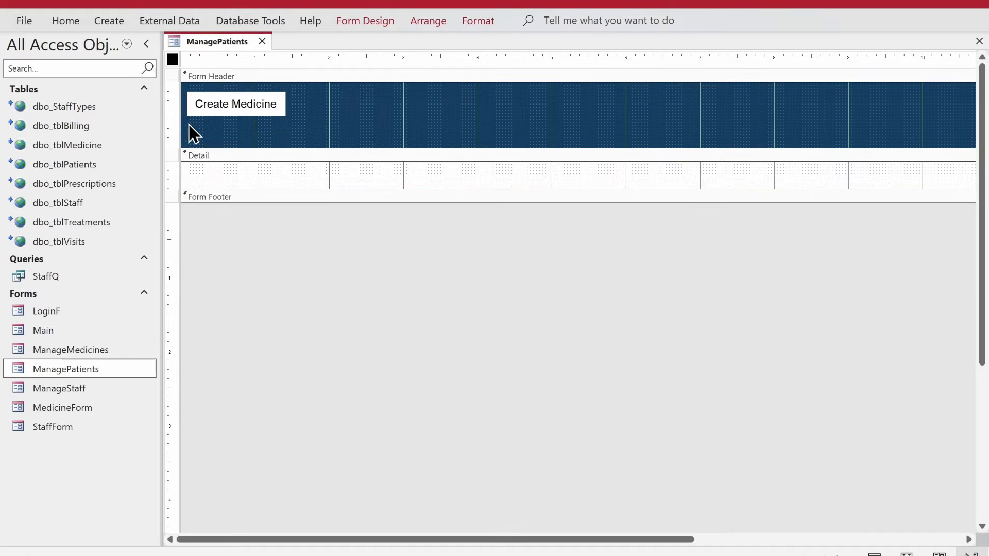
Change the header button's caption to "Create Patients" and save the form
left_click(247, 104)
double_click(248, 105)
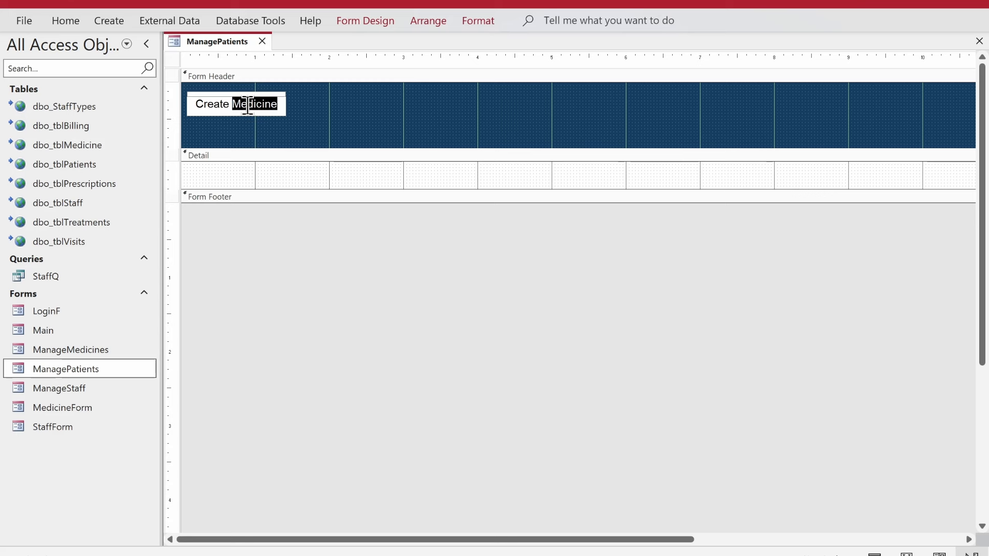
type("Patients")
key("Return")
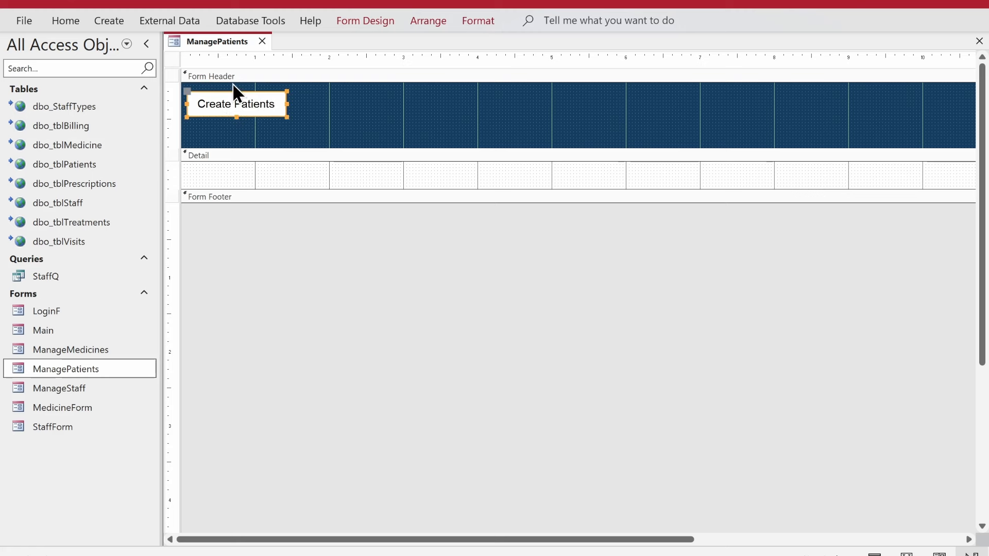
right_click(207, 42)
left_click(243, 54)
Open the code behind the Create Patients button's On Click event and delete all code in the module
left_click(369, 24)
left_click(721, 65)
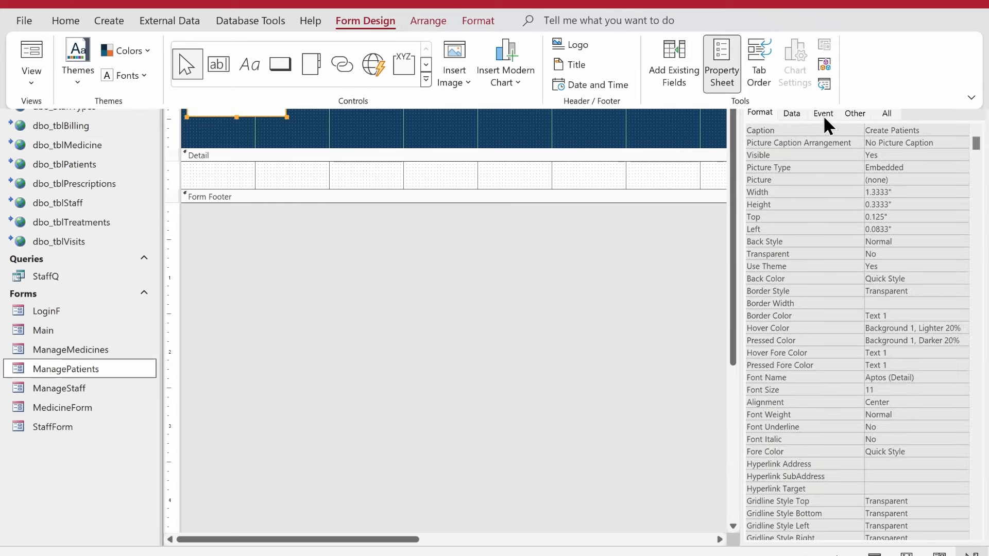
left_click(824, 113)
left_click(962, 132)
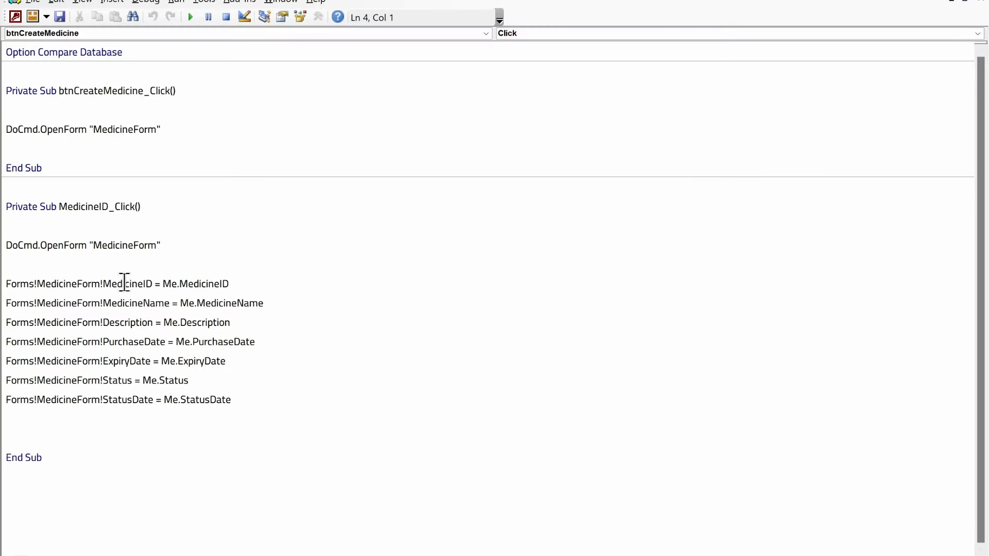
left_click(125, 283)
key("ctrl+a")
key("Delete")
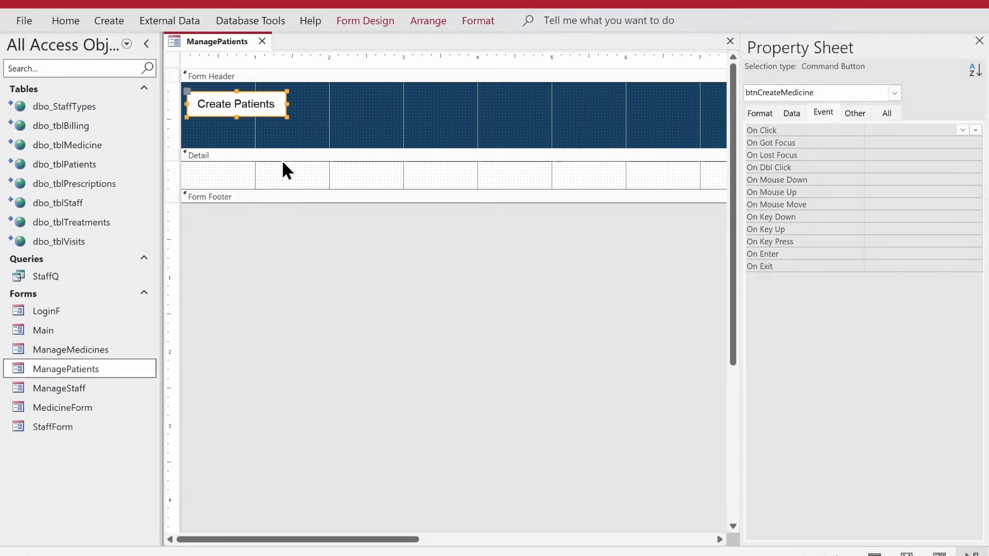
Narrow the list of database objects and rename the Create Patients button control as btnCreatePatients
left_click_drag(159, 67, 75, 72)
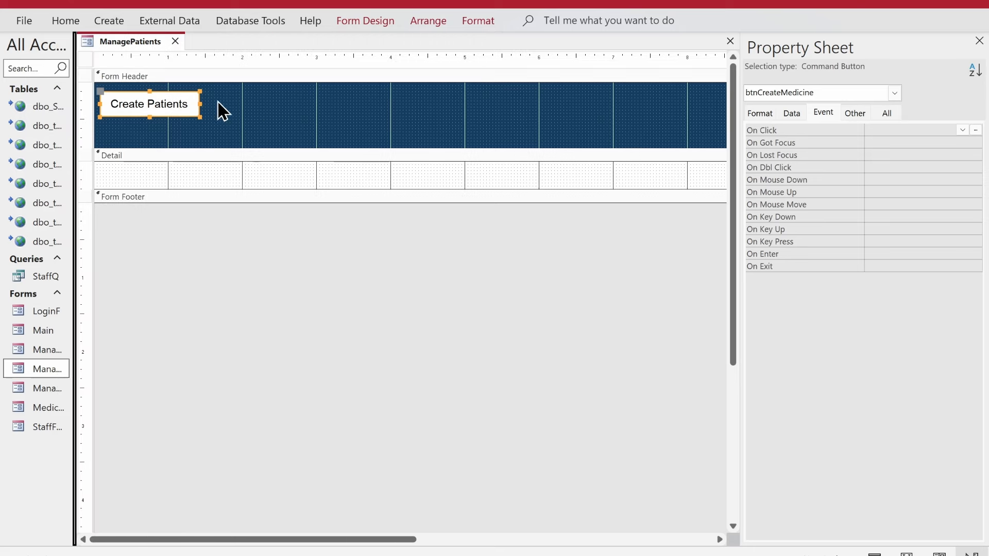
left_click(854, 113)
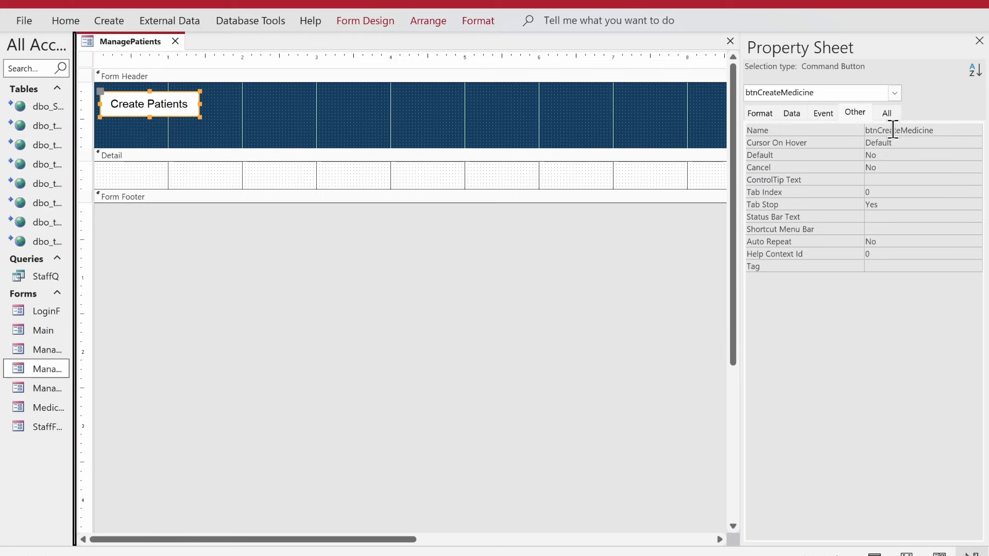
left_click_drag(901, 131, 961, 140)
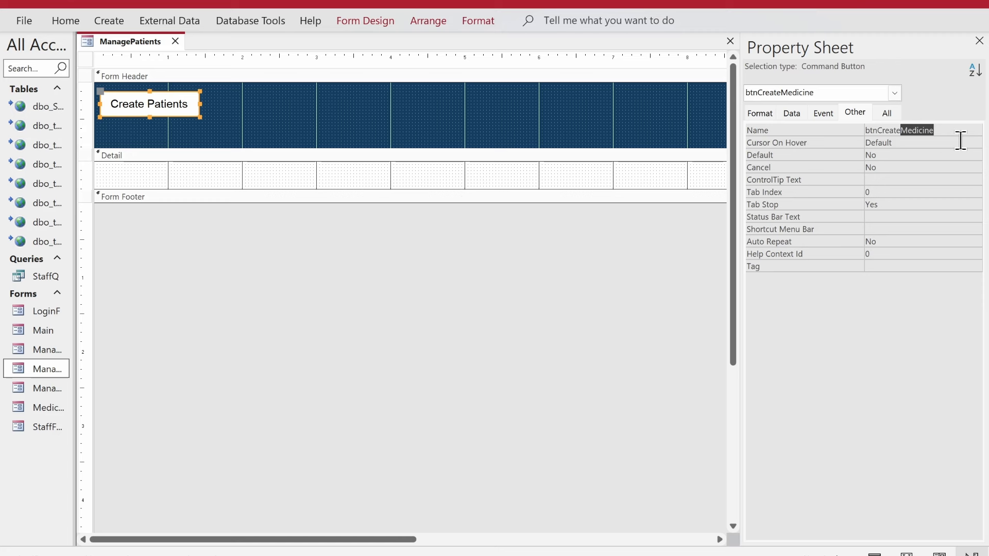
type("Patients")
key("Return")
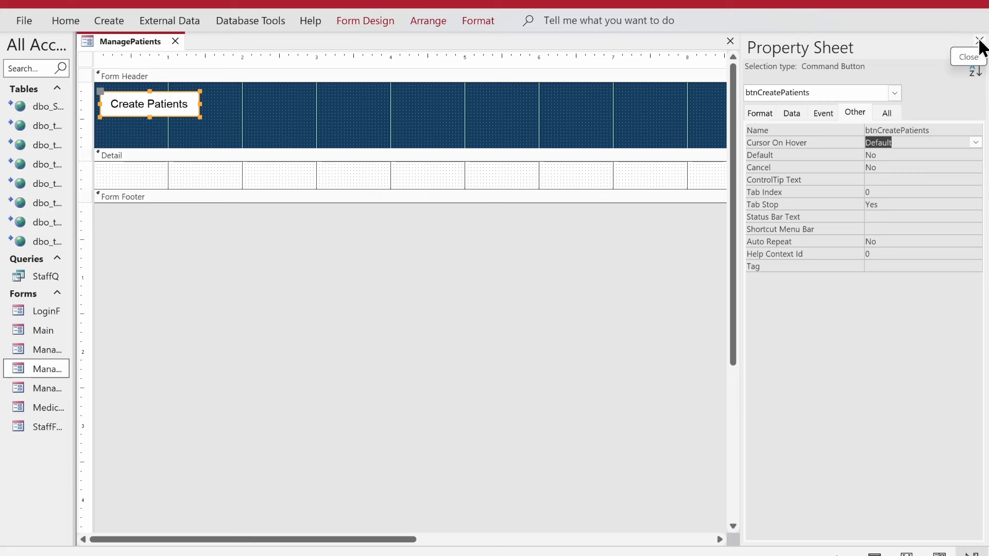
left_click(979, 41)
Enlarge the form's Detail section to about 2.5 inches high
left_click_drag(716, 188, 719, 262)
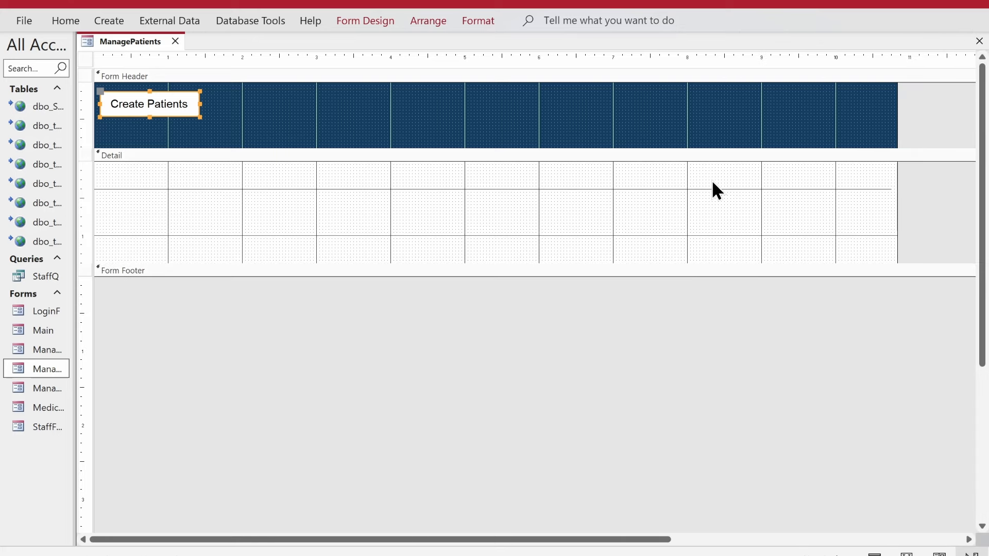
left_click(713, 189)
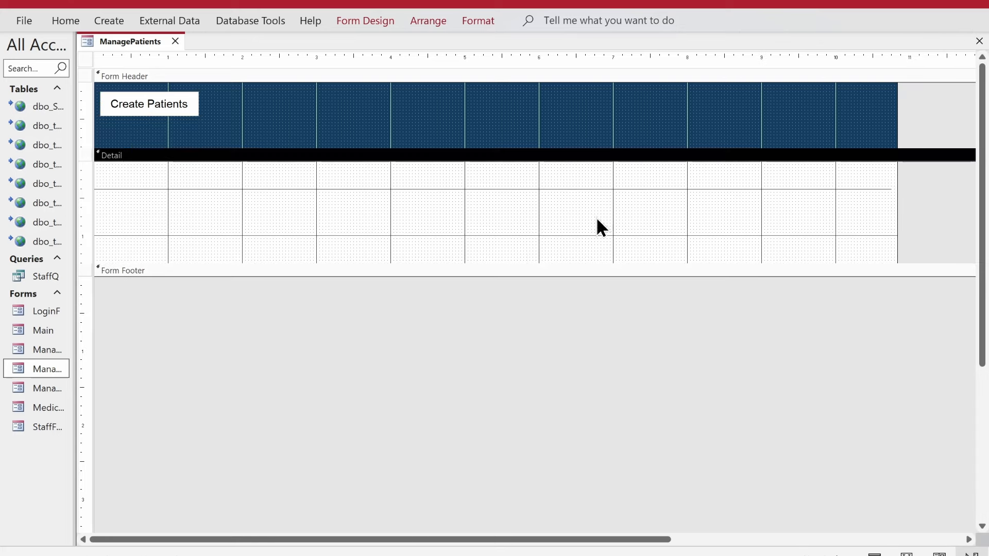
left_click_drag(512, 262, 513, 354)
Replace the form's Record Source with the dbo_tblPatients table
left_click(85, 60)
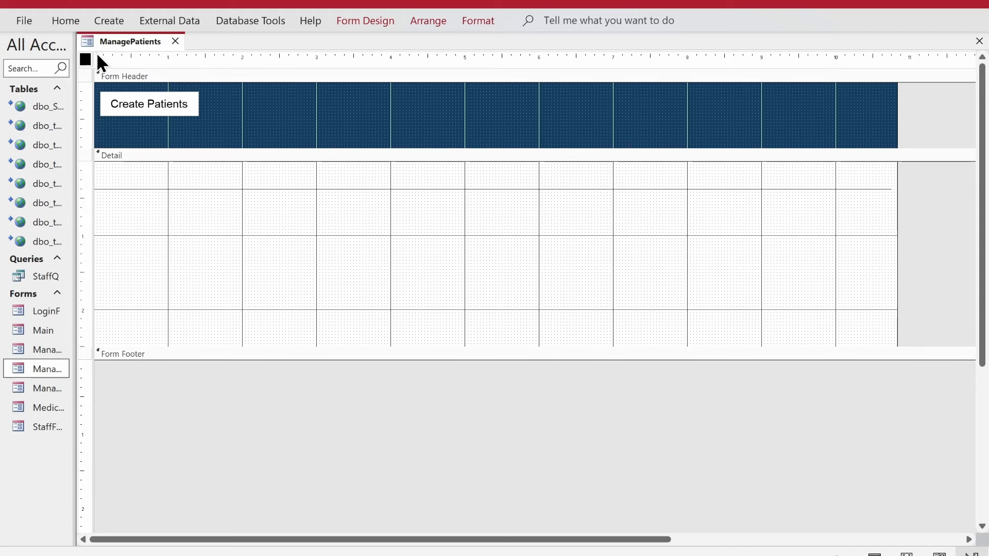
left_click(355, 21)
left_click(722, 77)
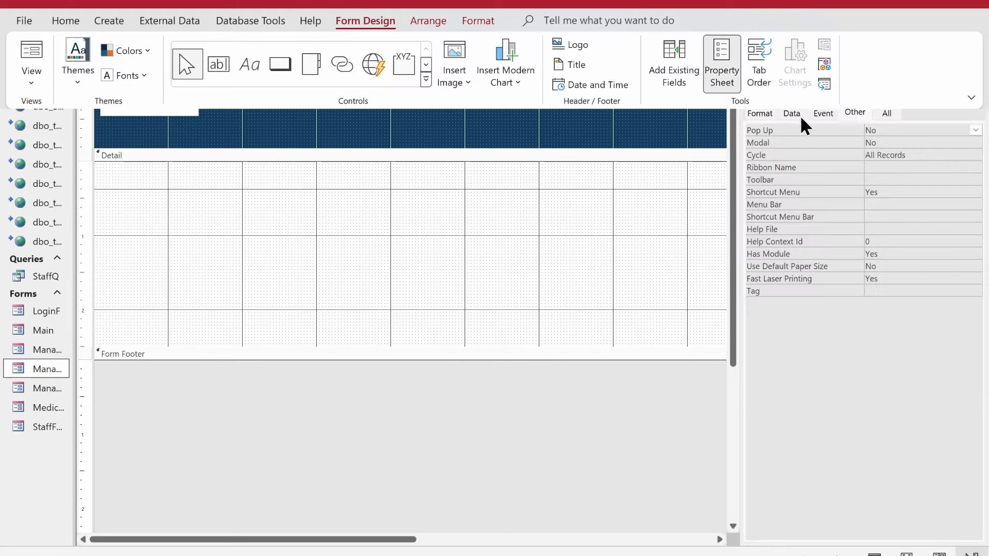
left_click(792, 113)
double_click(916, 135)
key("Delete")
key("Return")
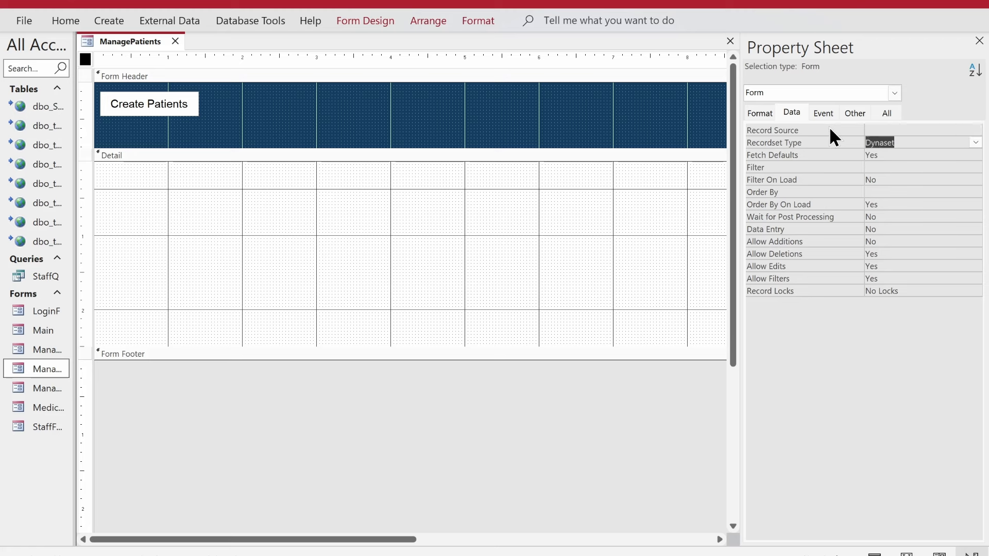
left_click(925, 130)
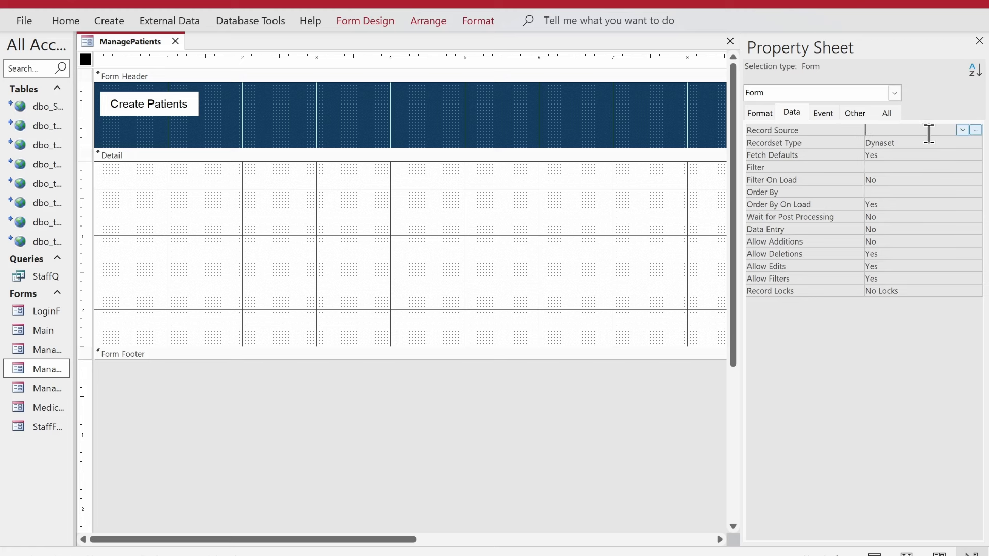
left_click(963, 130)
left_click(952, 178)
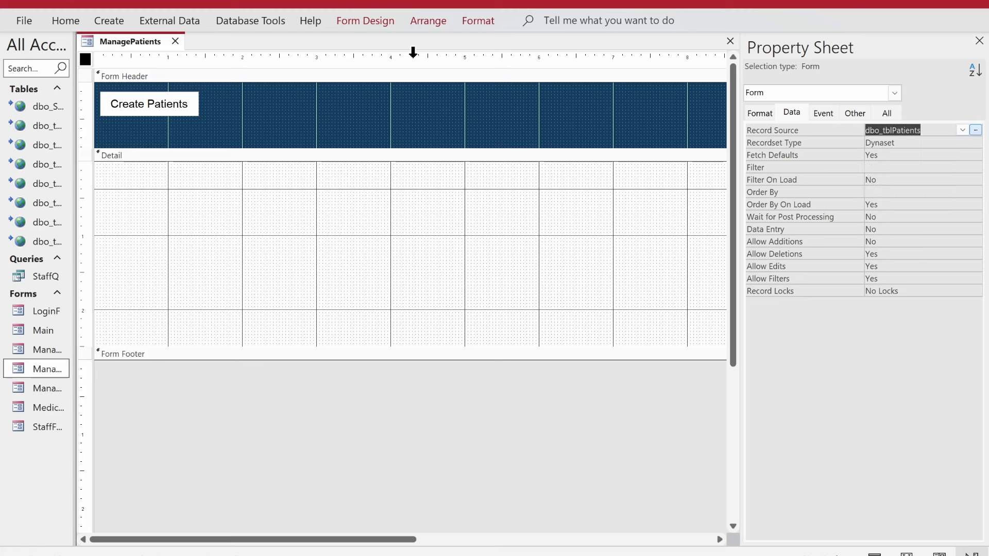
Add all available patient fields, from PatientID to InsuranceNumber, to the Detail section
left_click(374, 23)
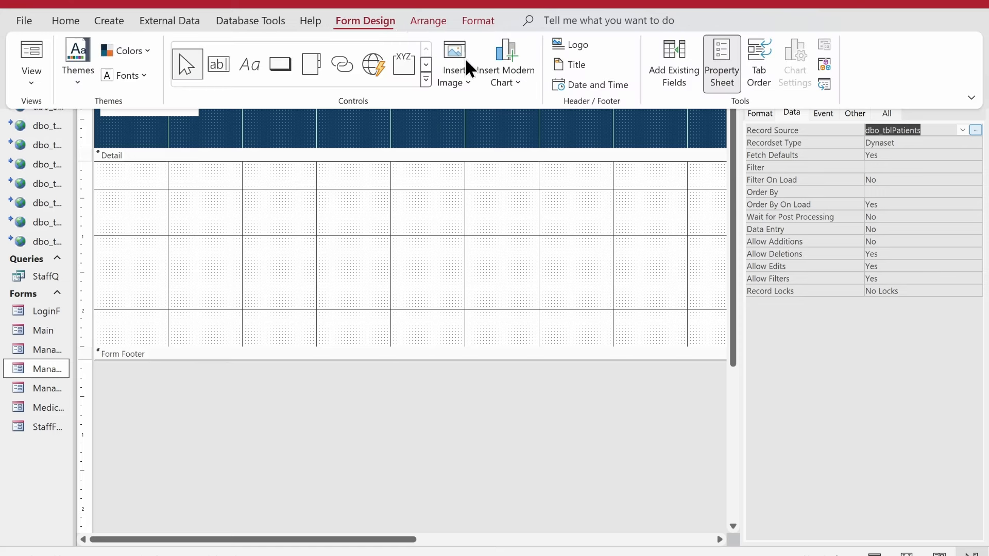
left_click(673, 57)
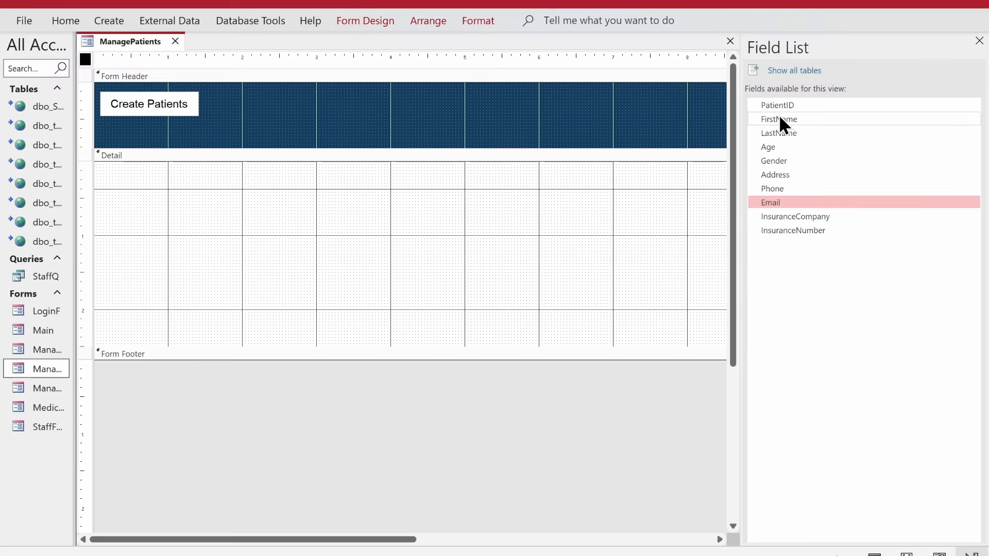
key("ctrl+a")
left_click_drag(782, 106, 396, 250)
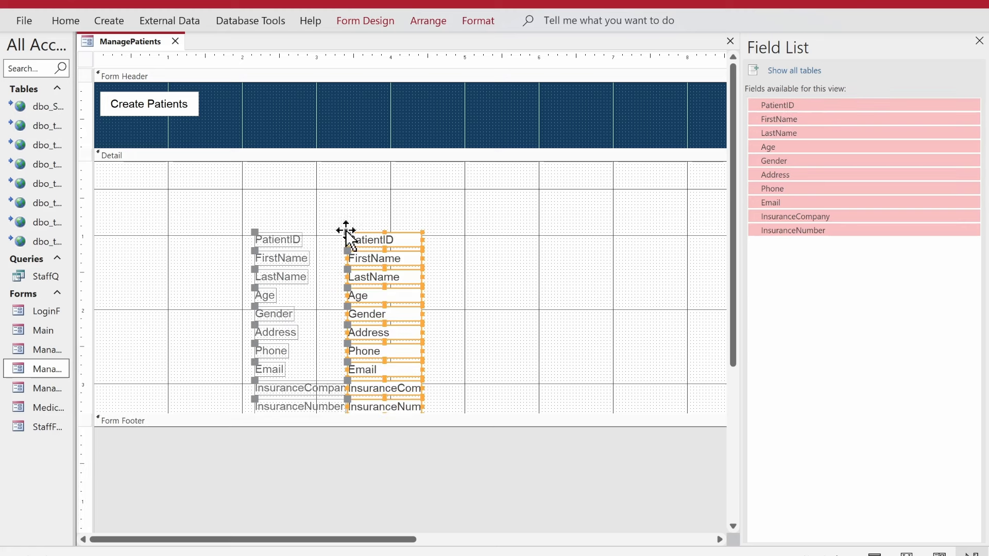
Arrange the patient fields in a Tabular layout and close the field list
right_click(400, 274)
mouse_move(470, 309)
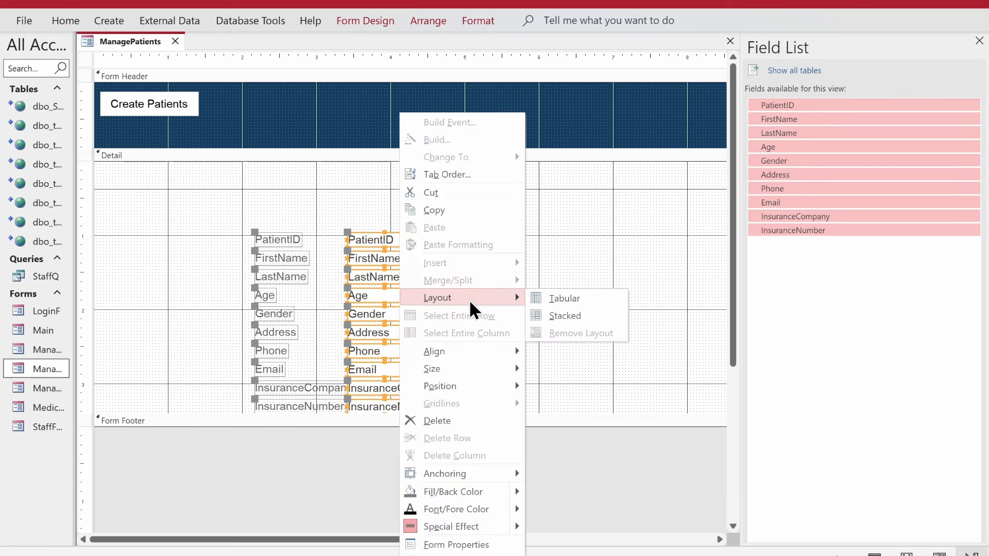
left_click(567, 301)
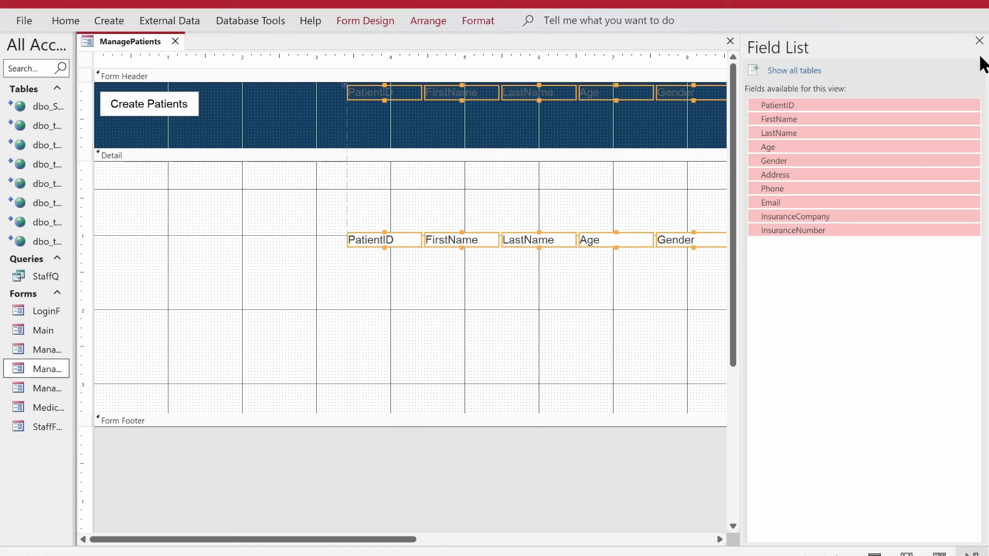
left_click(979, 41)
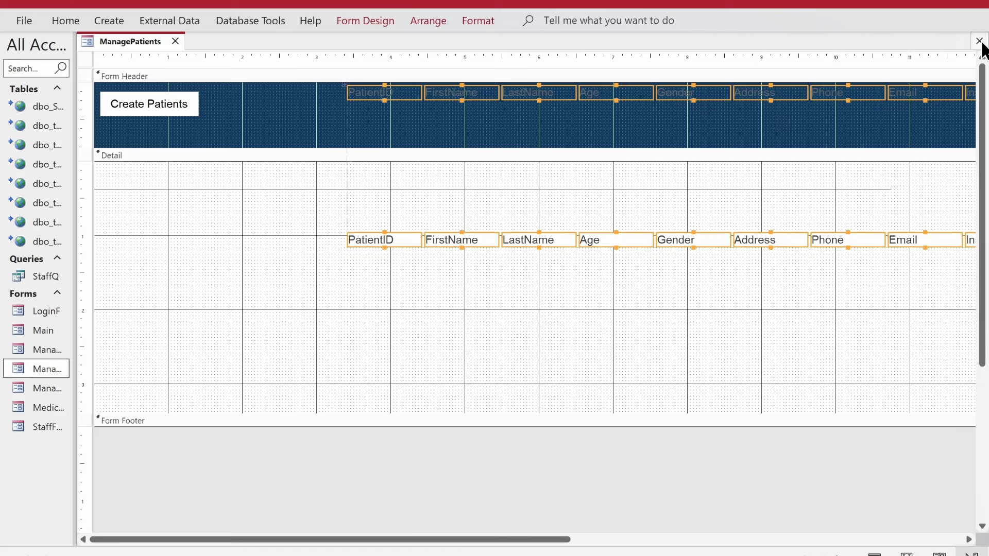
Set the font color of all patient column labels in the form header to white
left_click(342, 103)
left_click(347, 90)
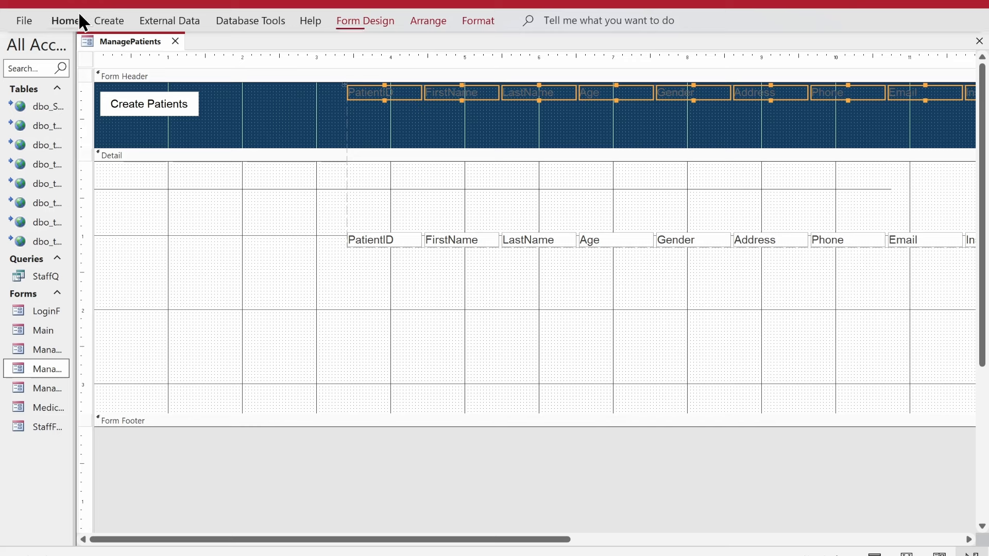
left_click(72, 20)
left_click(695, 85)
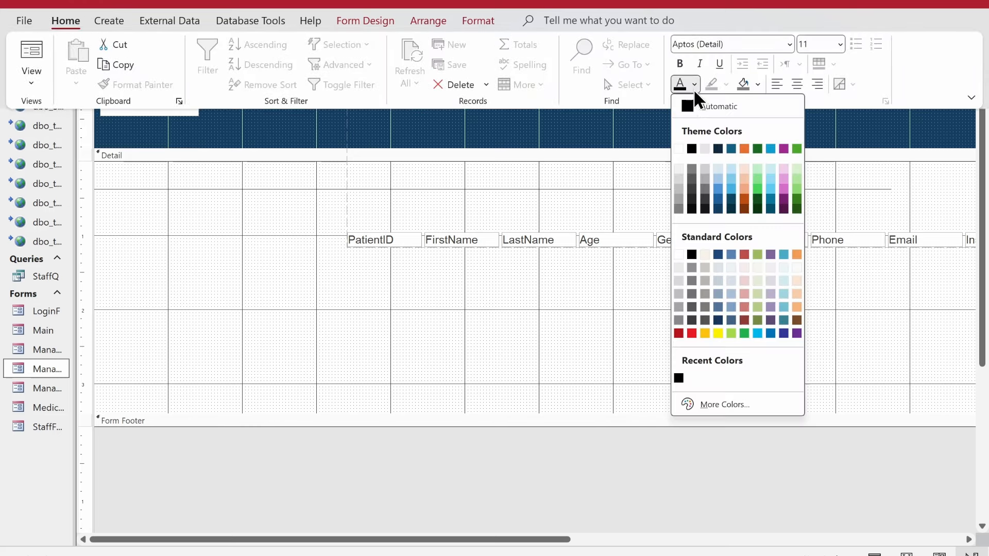
left_click(679, 149)
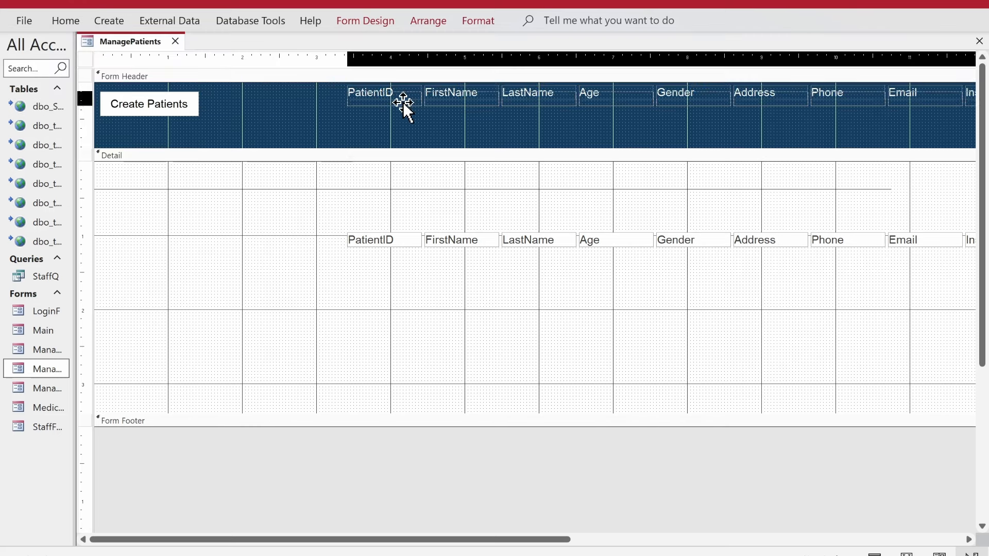
Place the column labels at the header's lower edge and the text boxes at the Detail section's upper edge, shifting the whole layout to the form's left edge
left_click_drag(403, 102, 400, 141)
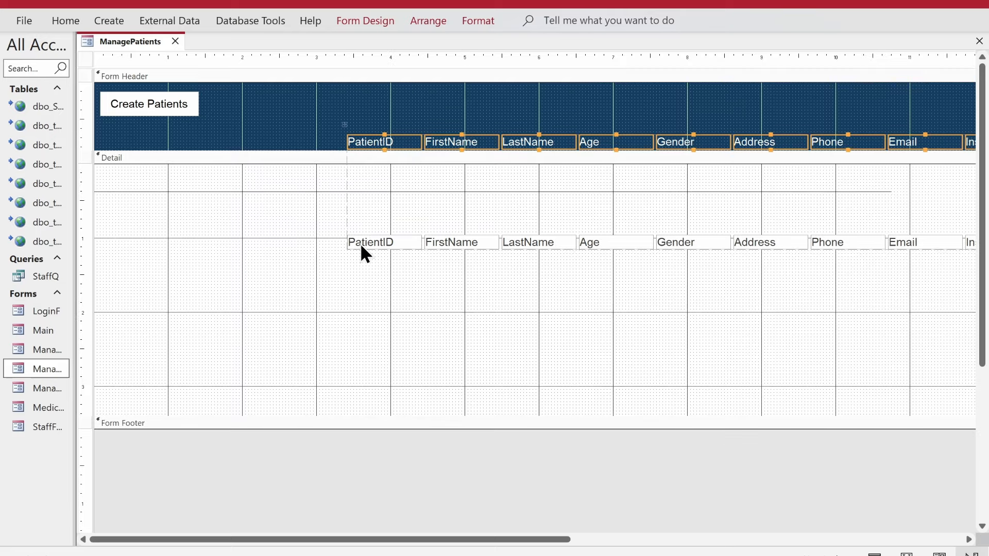
left_click(348, 241)
left_click_drag(361, 245, 370, 173)
left_click(344, 125)
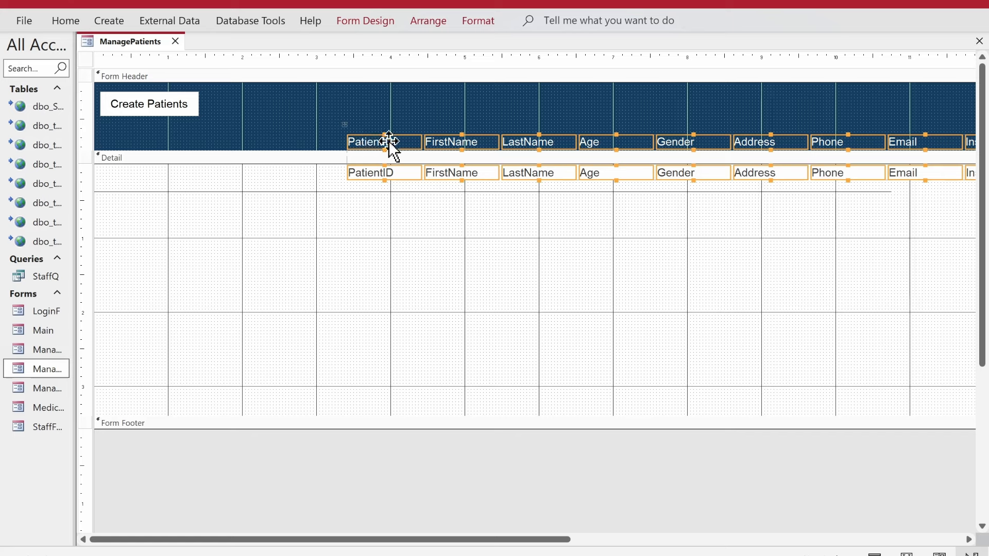
left_click_drag(388, 141, 126, 131)
left_click(250, 240)
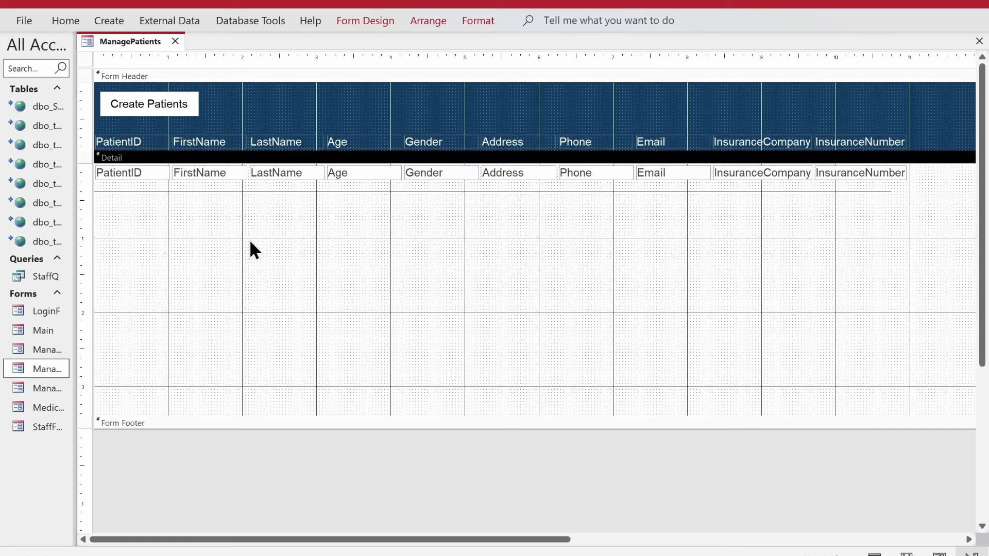
Left-align the text of the PatientID label and text box
left_click(153, 147)
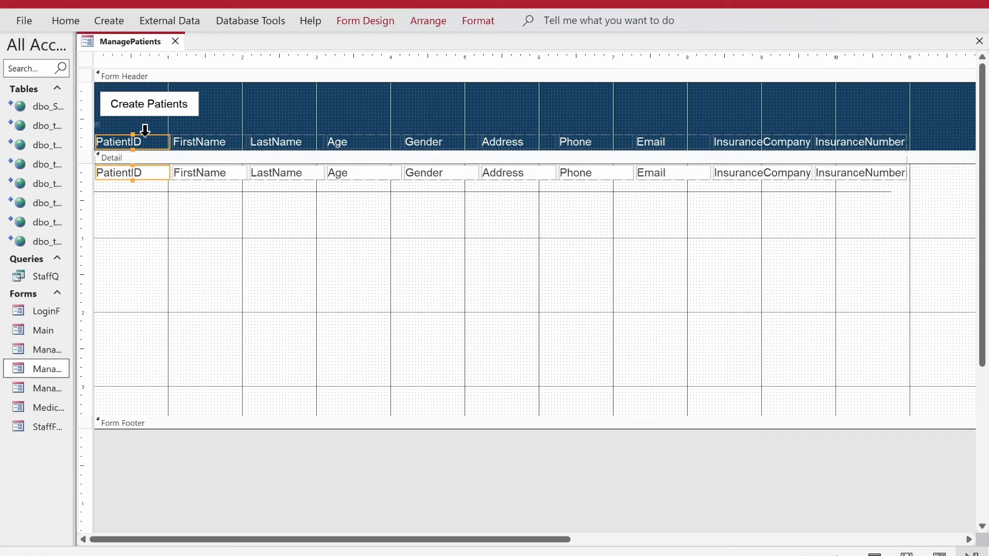
left_click(69, 22)
left_click(776, 85)
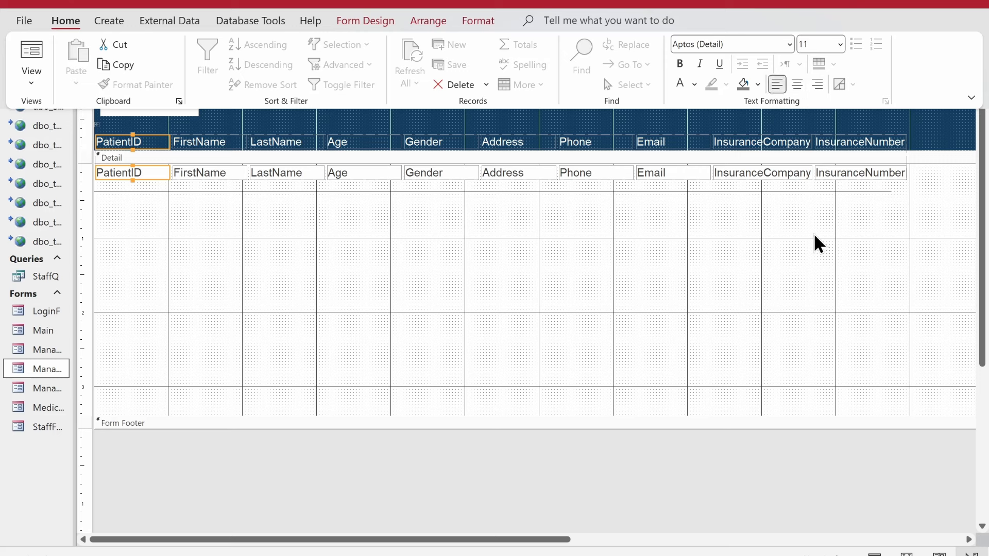
left_click(812, 233)
left_click(810, 234)
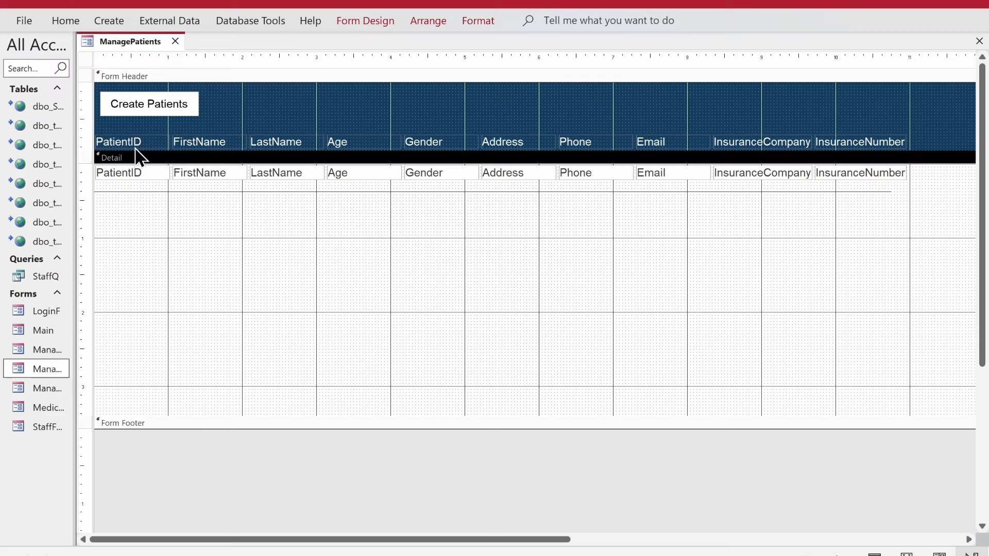
Change the captions of the first three header labels to Patient ID, First Name and Last Name
left_click(133, 142)
left_click(133, 142)
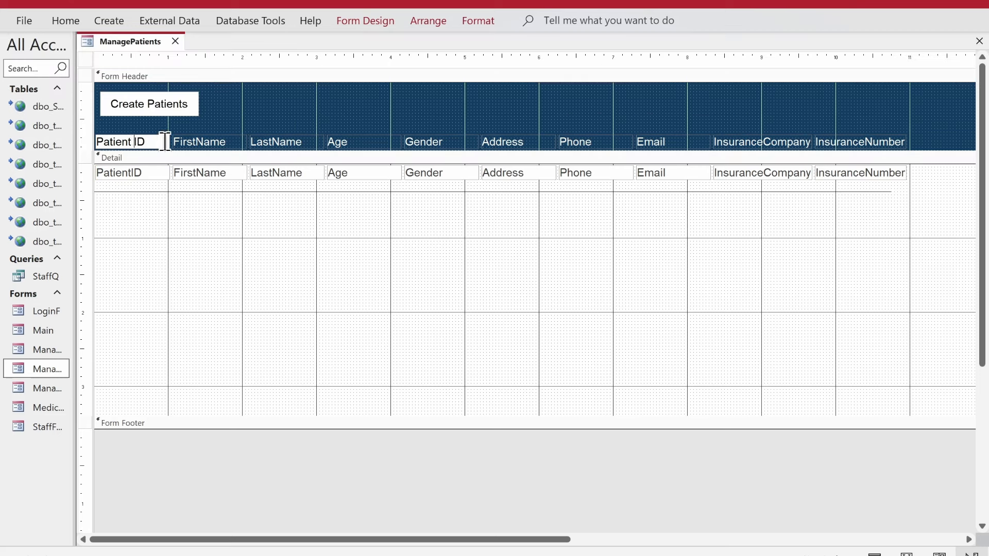
key("Return")
left_click(194, 142)
left_click(194, 142)
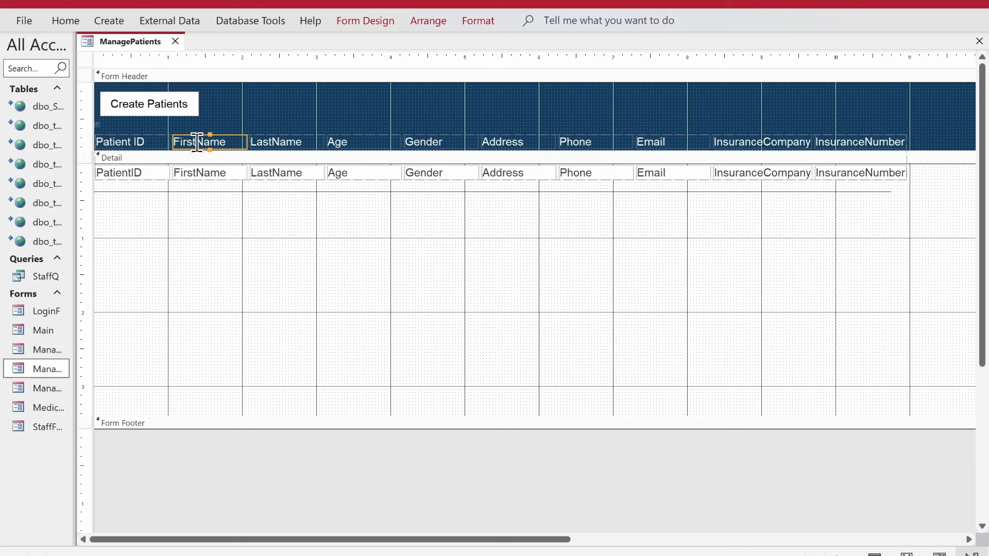
key("Return")
left_click(265, 142)
left_click(271, 142)
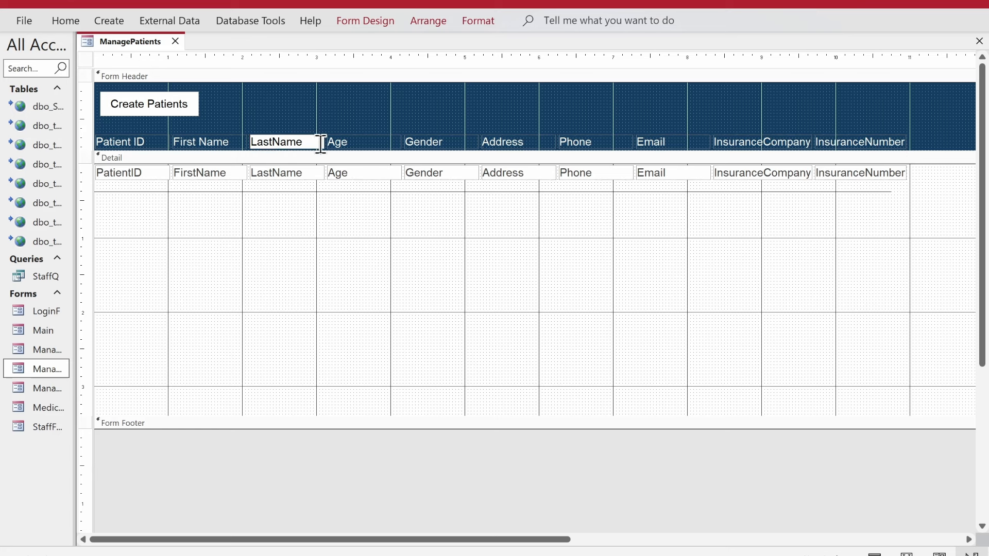
key("Return")
left_click(354, 142)
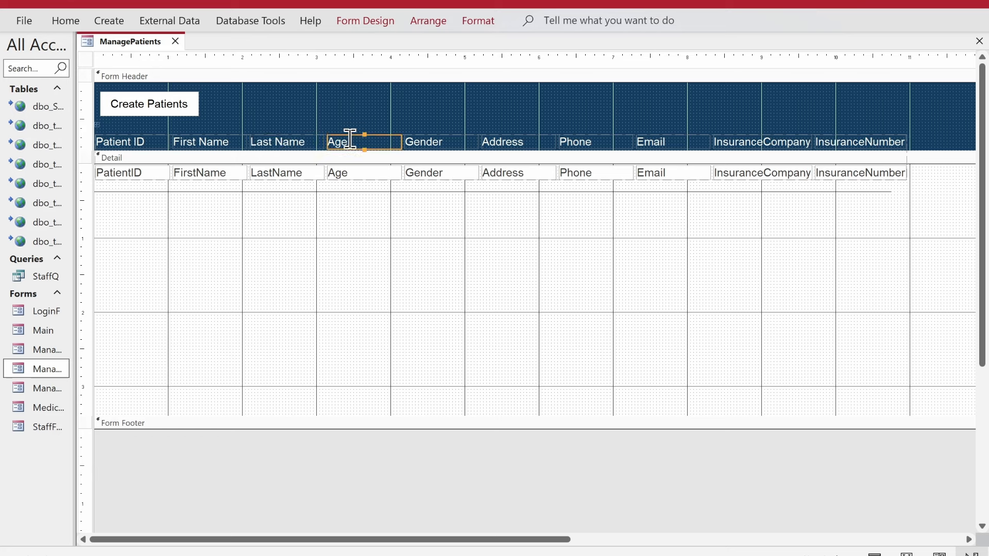
left_click(773, 138)
left_click(796, 140)
left_click(835, 138)
key("ctrl+a")
left_click_drag(847, 109, 766, 172)
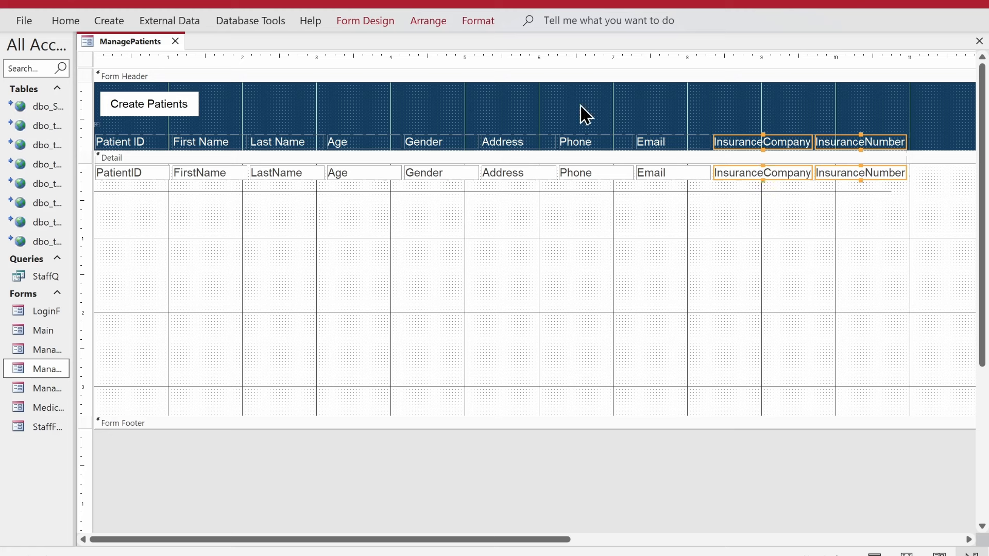
left_click_drag(688, 102, 678, 175)
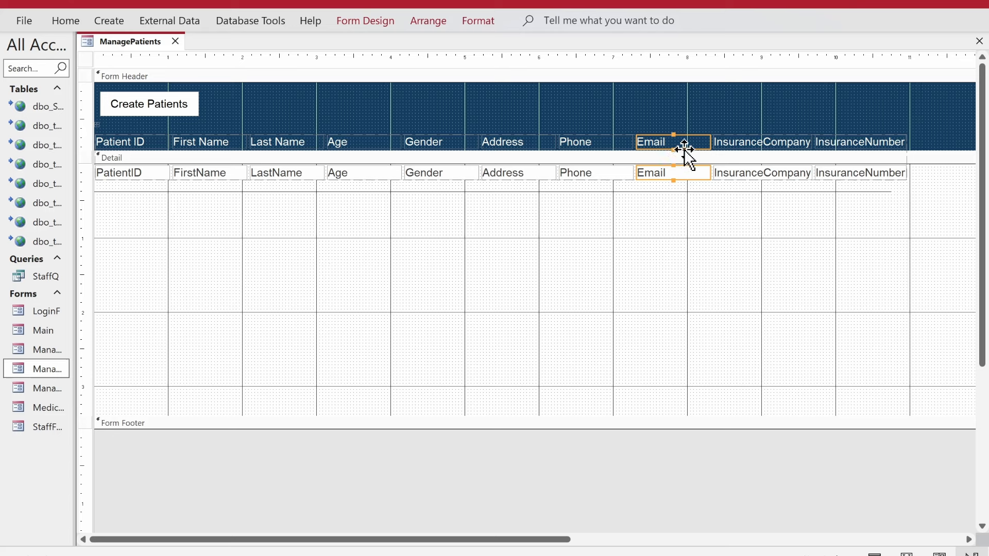
Hide the Email, InsuranceCompany and InsuranceNumber columns by setting Visible to No and Width to 0, and close the Property Sheet
left_click_drag(890, 121, 684, 172)
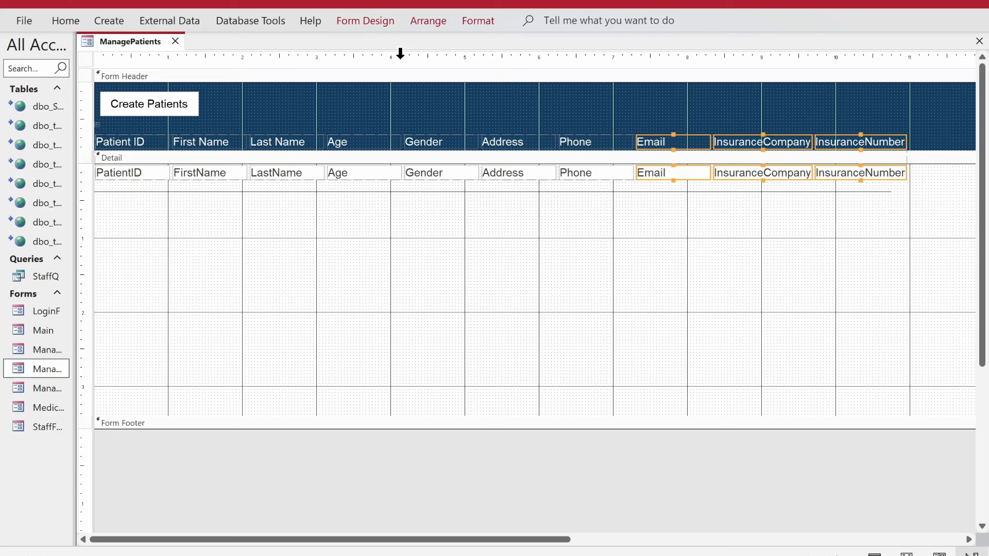
right_click(698, 175)
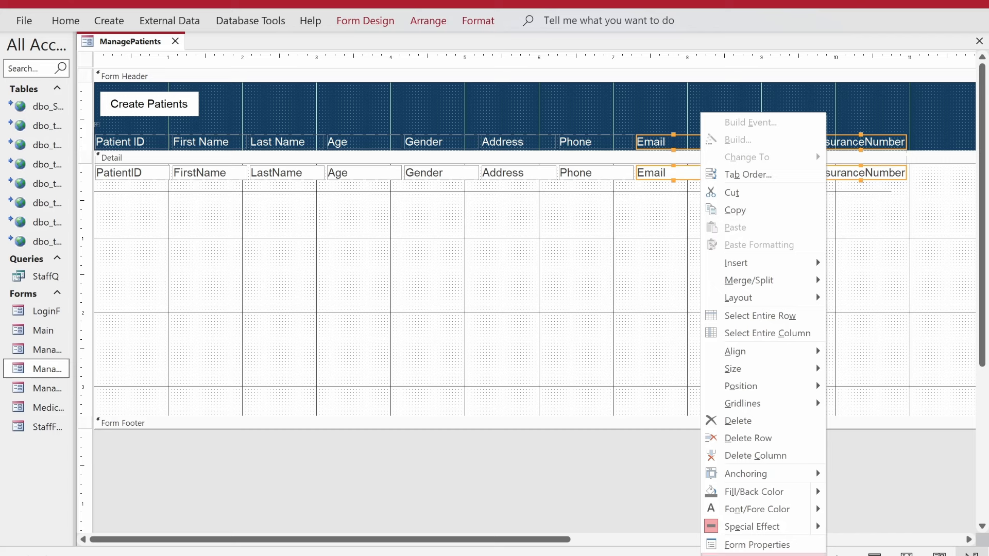
left_click(750, 555)
left_click(759, 110)
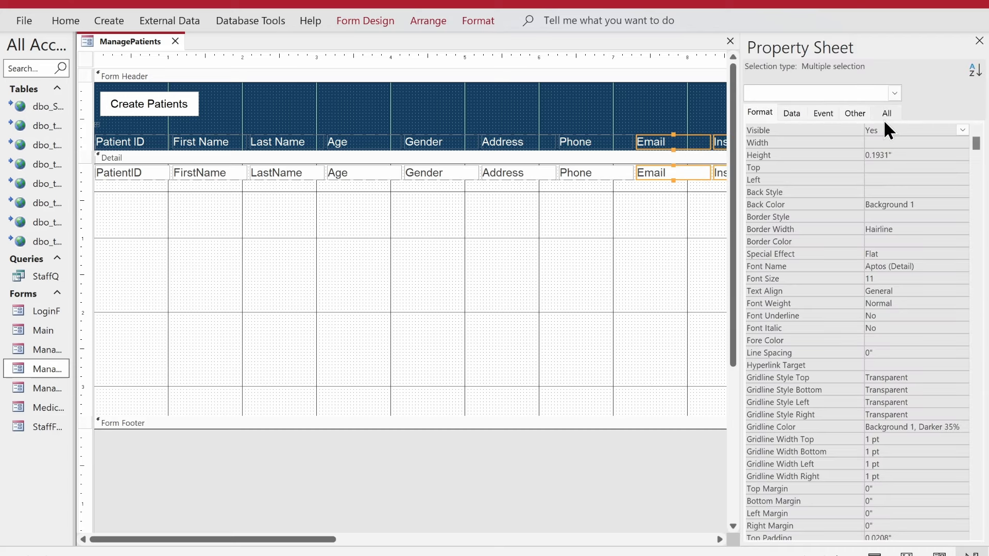
double_click(899, 129)
left_click(889, 142)
type("0")
key("Return")
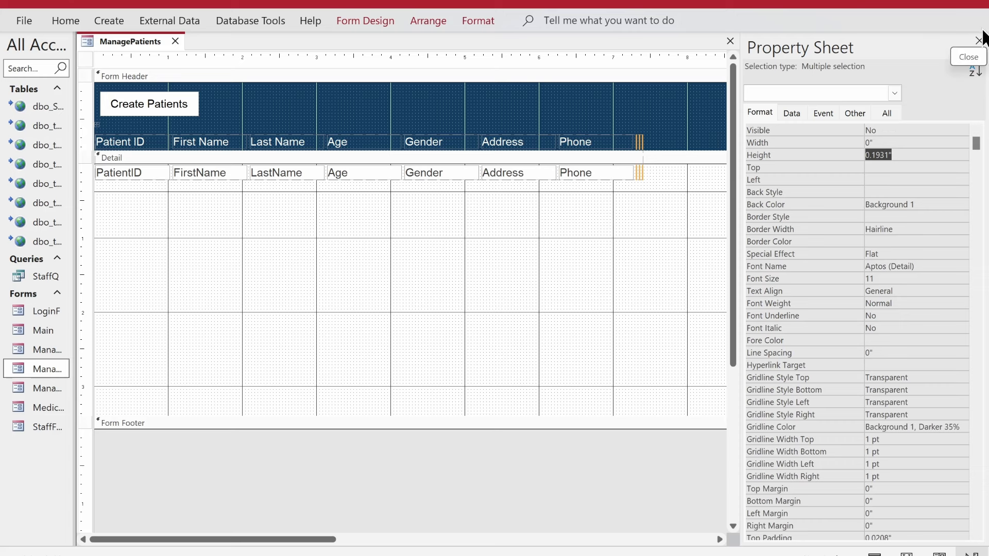
left_click(979, 40)
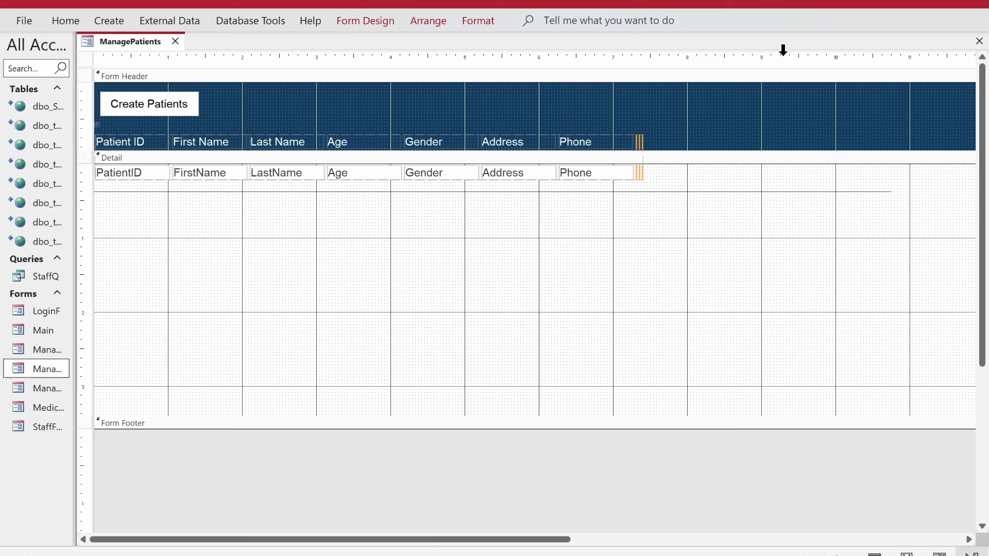
Set the width of the First Name and Last Name columns, labels and text boxes alike, to 1.9"
left_click_drag(229, 119, 296, 164)
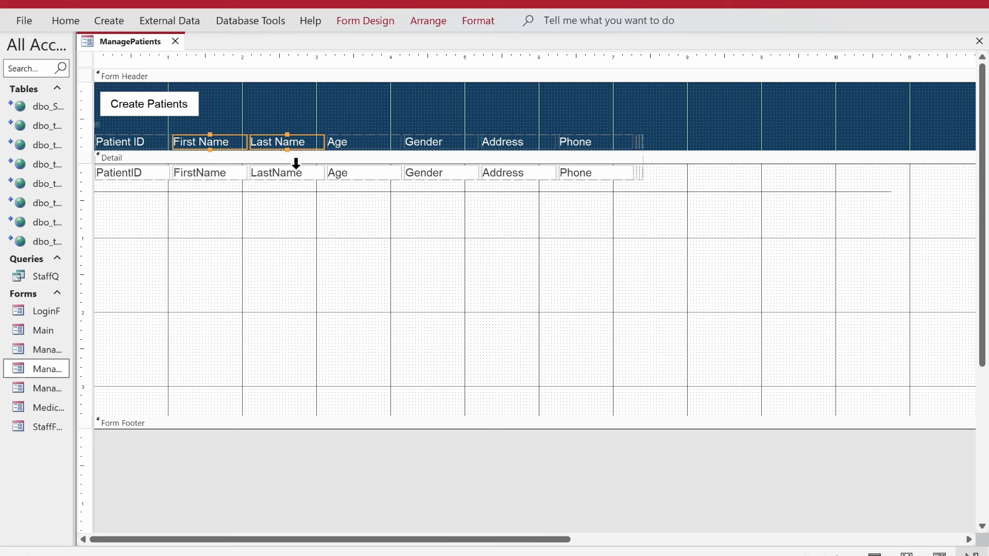
right_click(222, 167)
left_click(302, 544)
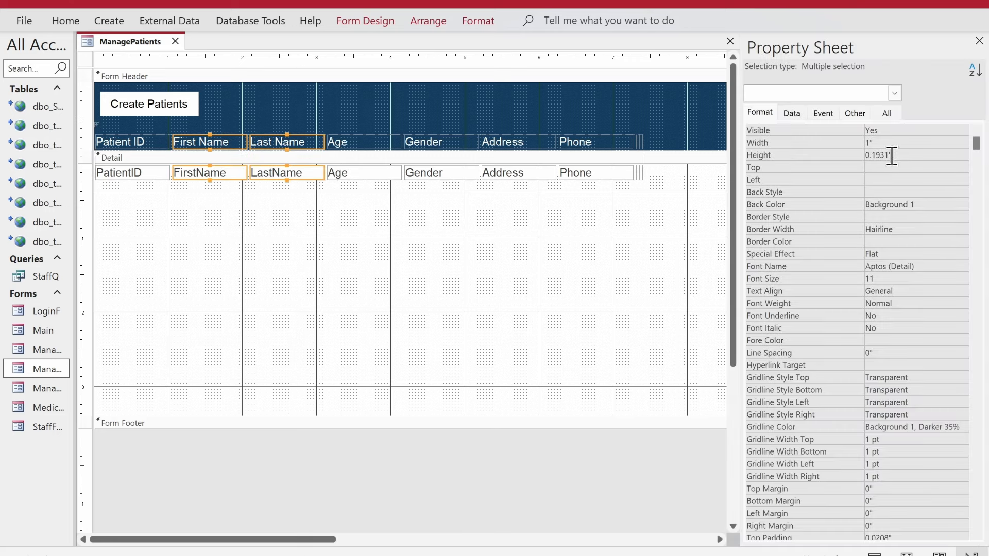
left_click(758, 143)
type("1.8")
key("Return")
key("Up")
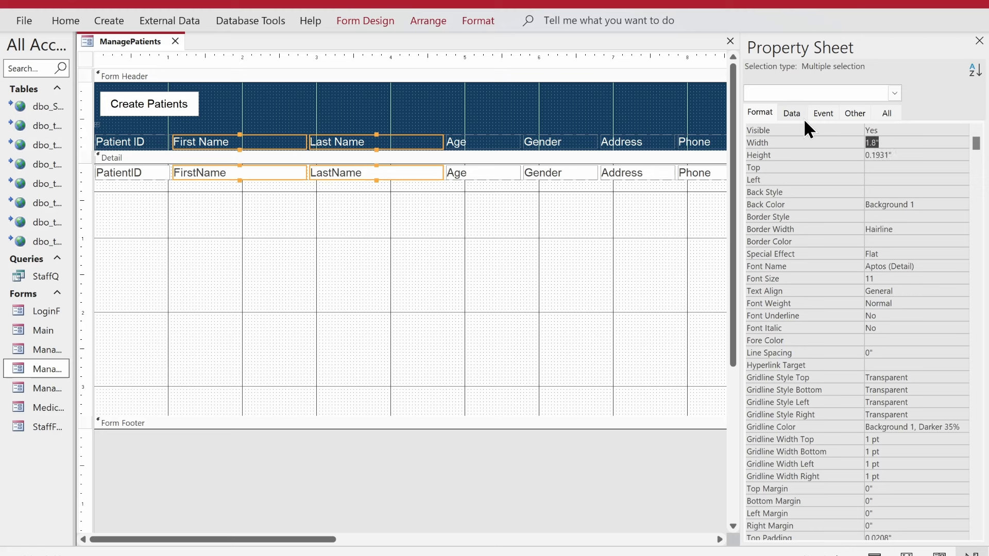
type("1.9")
key("Return")
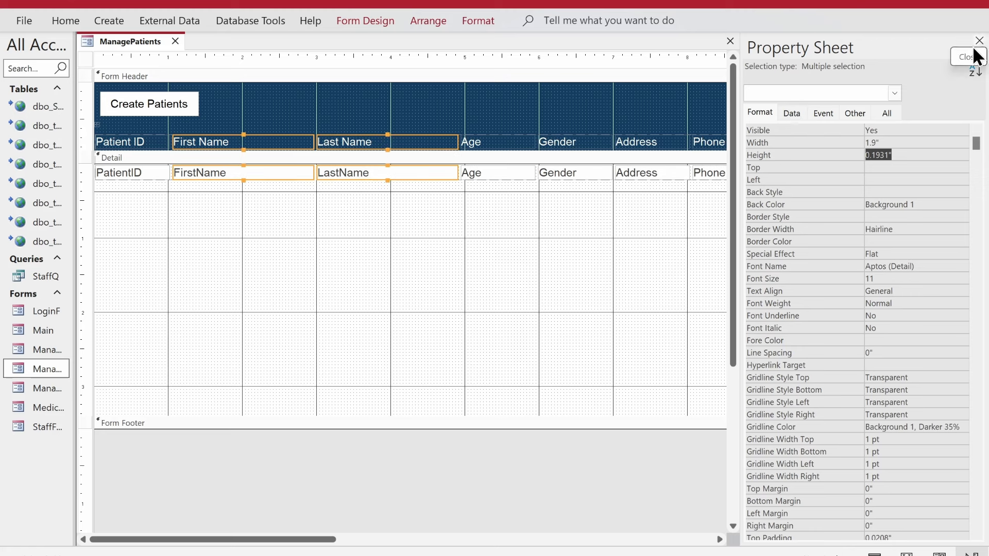
Narrow the form by pulling its right edge inward as far as it goes
left_click_drag(312, 540, 611, 466)
left_click_drag(625, 274, 65, 257)
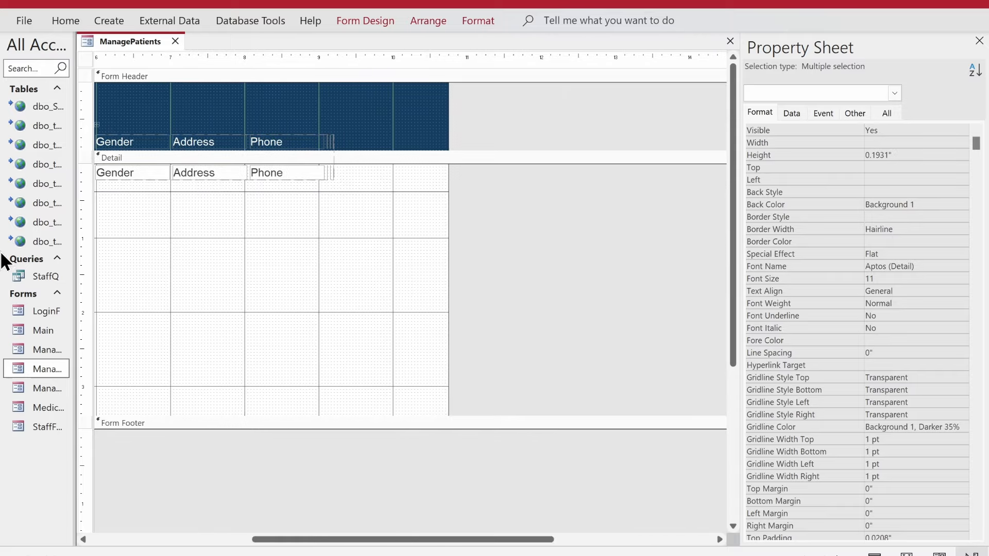
left_click_drag(485, 540, 146, 492)
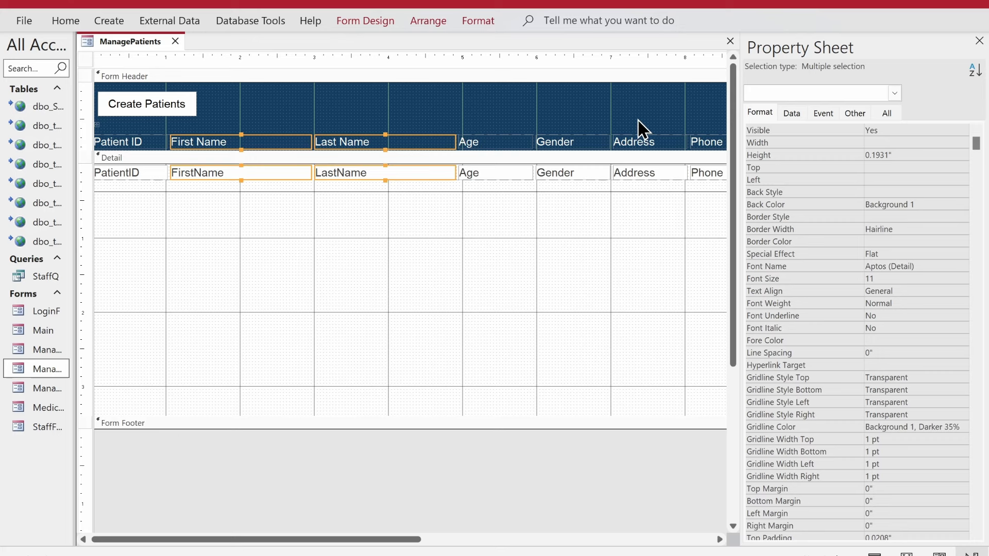
Move the Address column behind Phone and hide it with Visible set to No and Width set to 0
left_click(632, 173)
left_click_drag(396, 540, 606, 528)
left_click_drag(347, 174, 477, 183)
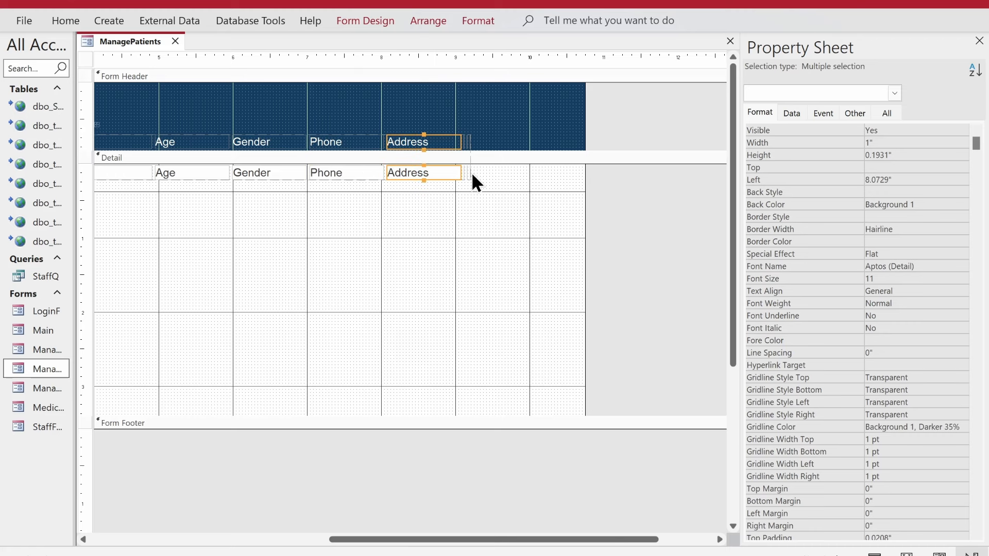
double_click(897, 134)
left_click_drag(895, 144, 728, 113)
type("0")
key("Return")
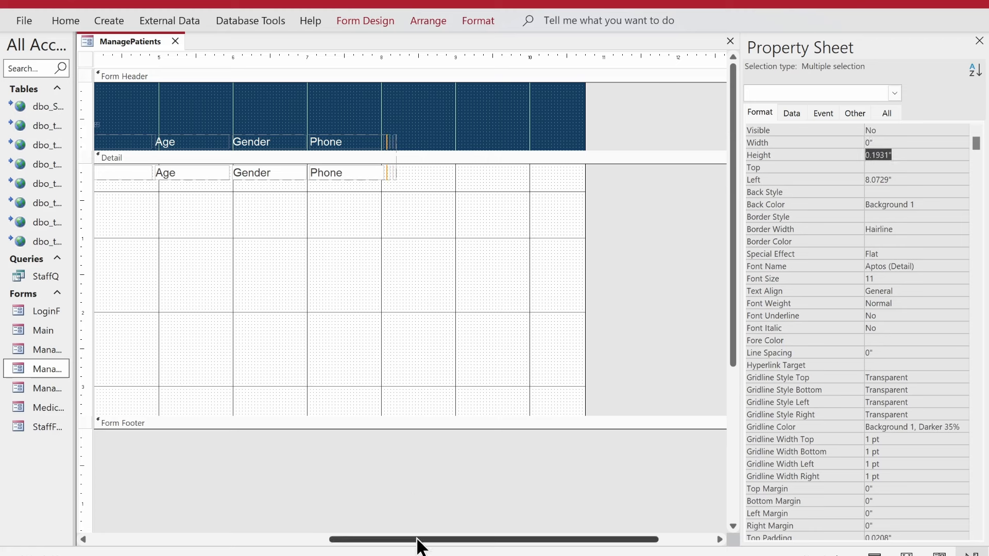
Try to narrow the form further, and widen the Phone column to about 1.93"
left_click_drag(584, 228, 241, 308)
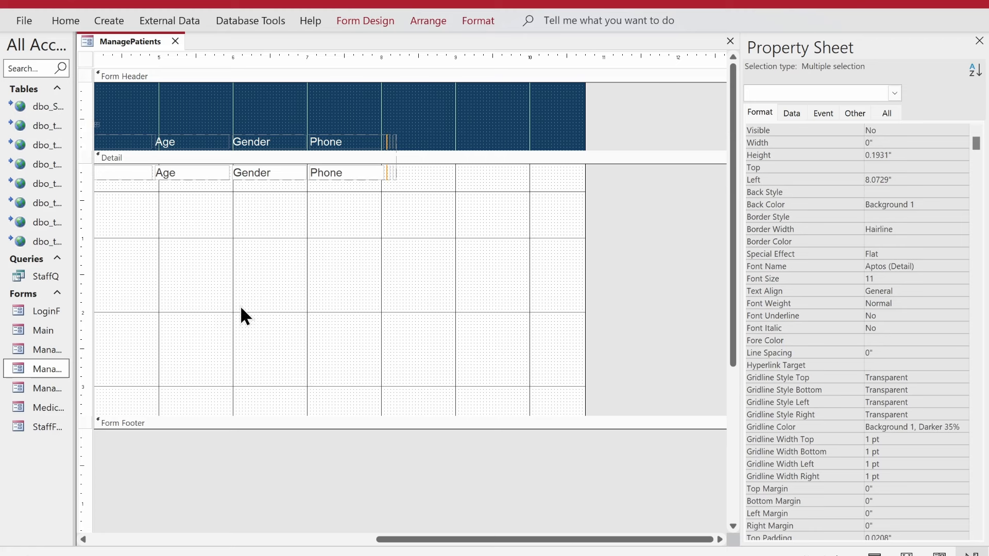
left_click(345, 177)
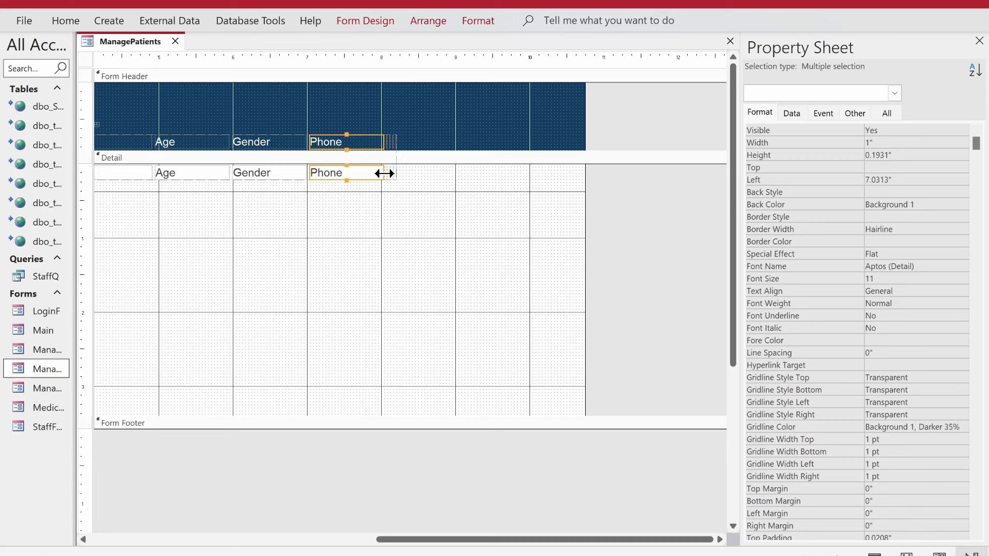
left_click_drag(403, 174, 453, 174)
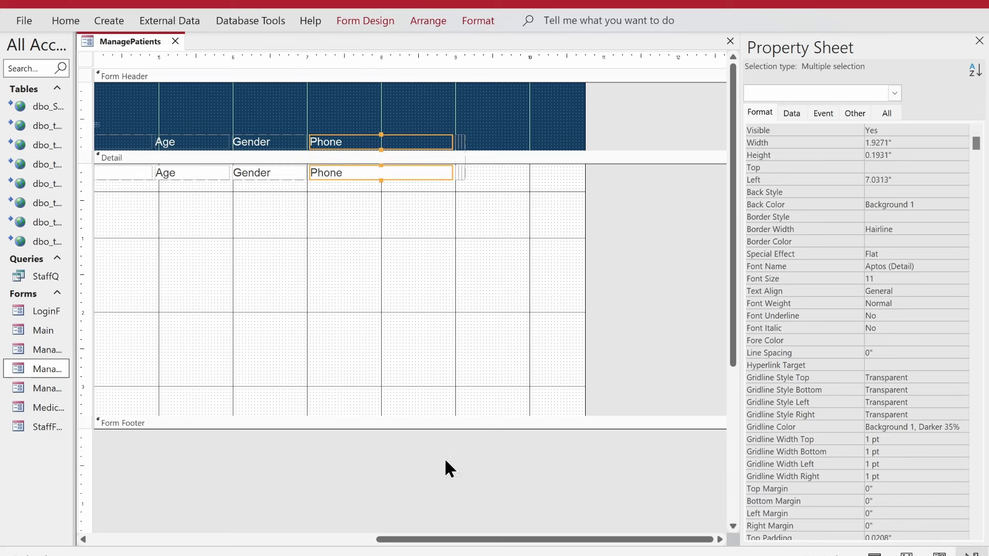
left_click_drag(460, 540, 67, 504)
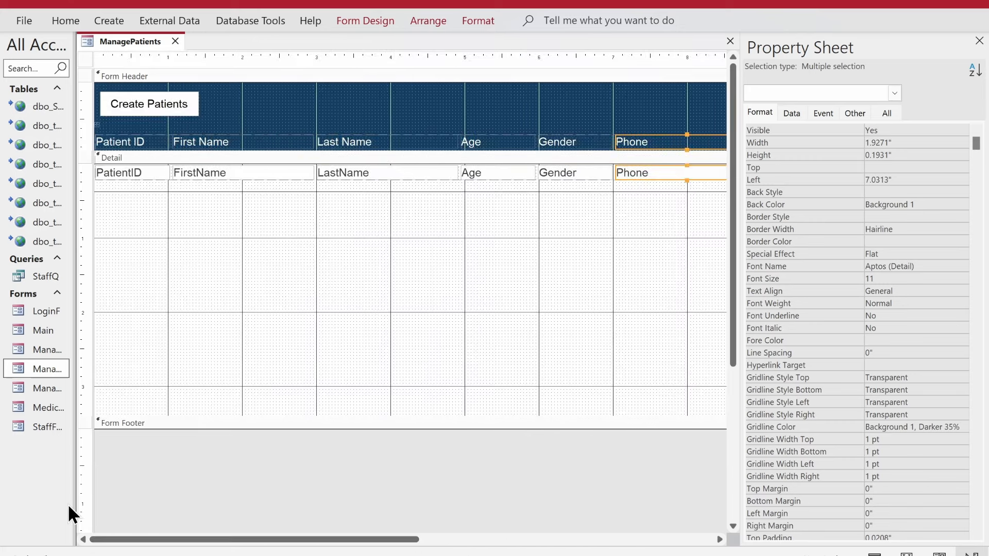
Center the text of the Age label and its text box
left_click(496, 172)
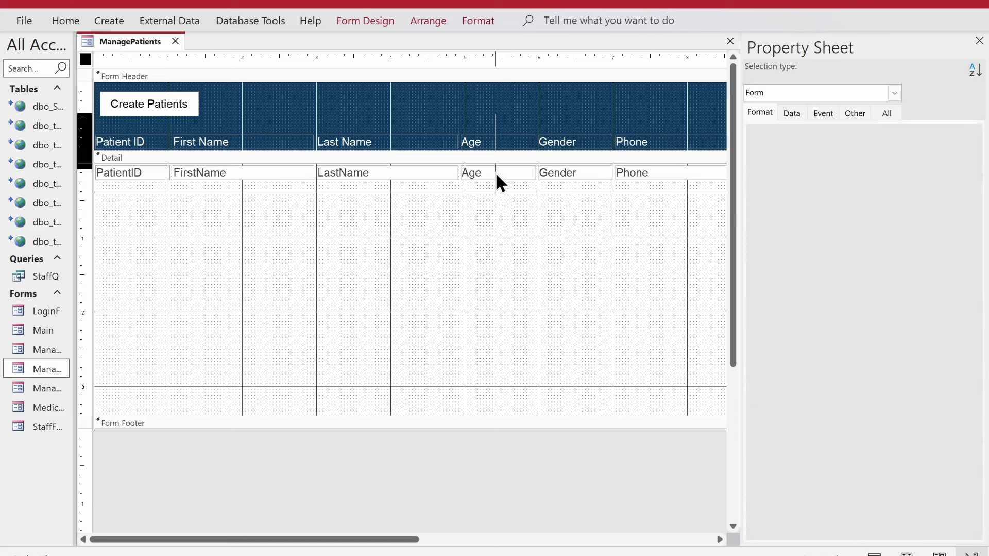
left_click(64, 20)
left_click(797, 84)
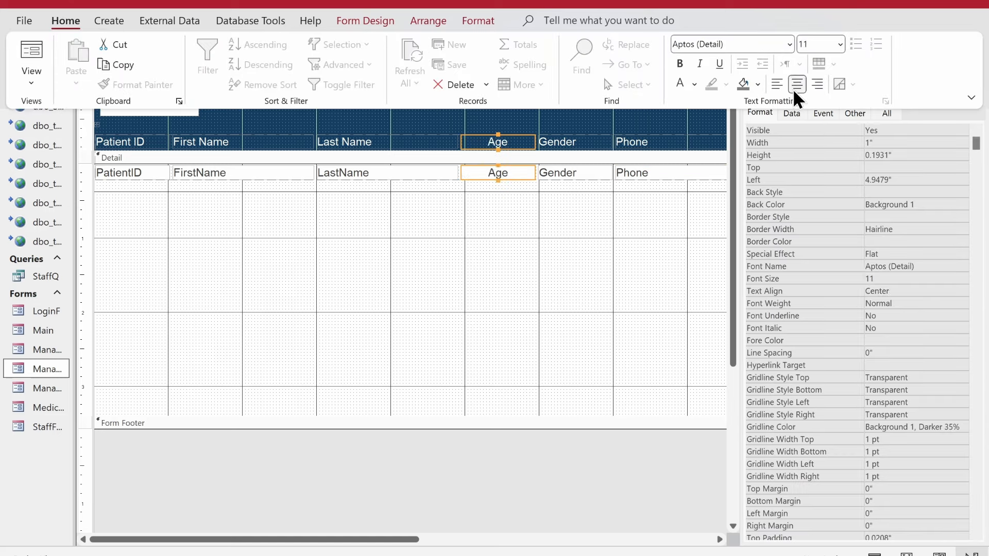
Shorten the horizontal line below the Detail text boxes by pulling in its right end
left_click_drag(407, 540, 596, 479)
left_click(645, 192)
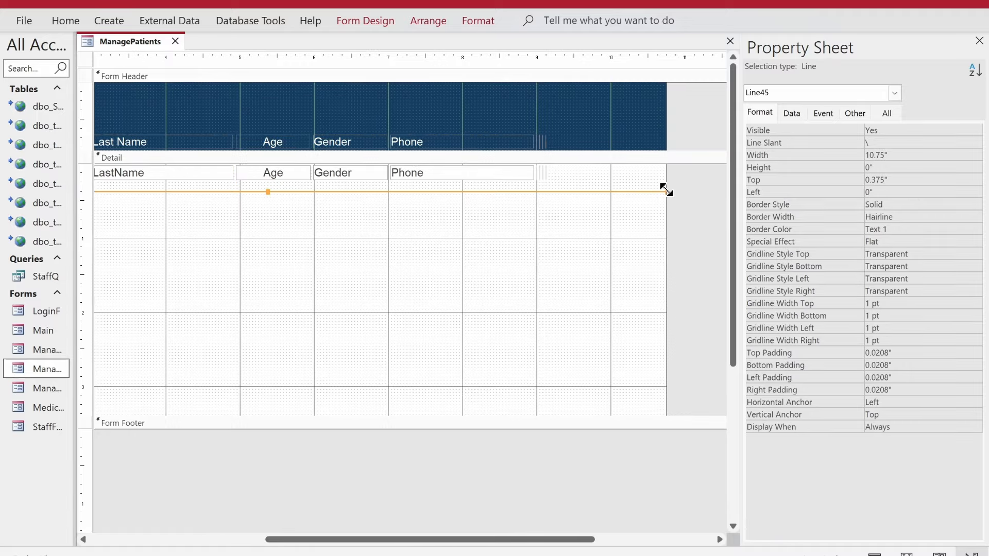
left_click_drag(666, 190, 10, 185)
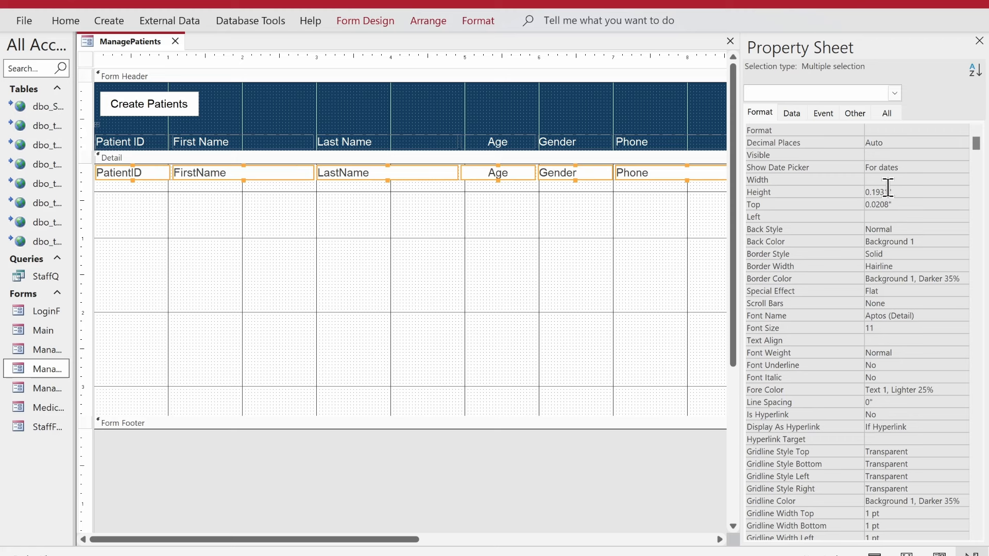
Set the height of all Detail text boxes to 0.3" and their top margin to 0.05"
double_click(895, 194)
type("0.3")
key("Return")
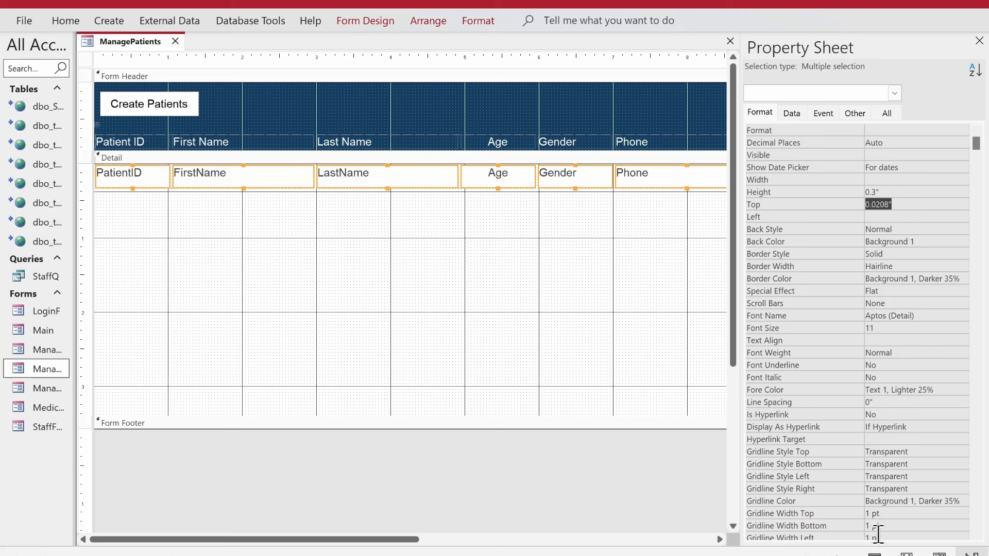
scroll(889, 523, "down", 4)
left_click(894, 415)
key("BackSpace")
key("BackSpace")
type("0.05")
key("Return")
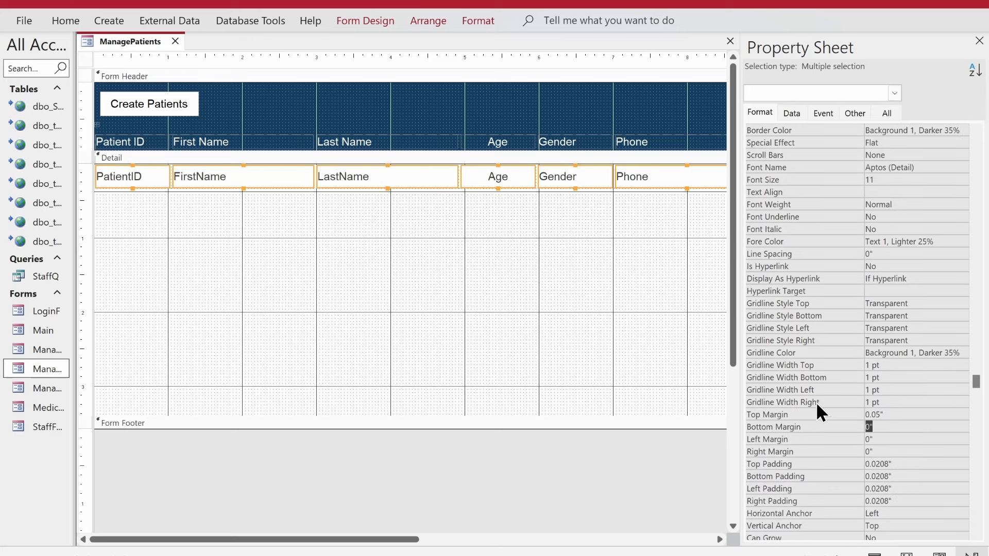
Shorten the horizontal line below the Detail text boxes to about 8.96" wide, ending at the Phone column's edge
left_click_drag(376, 539, 656, 526)
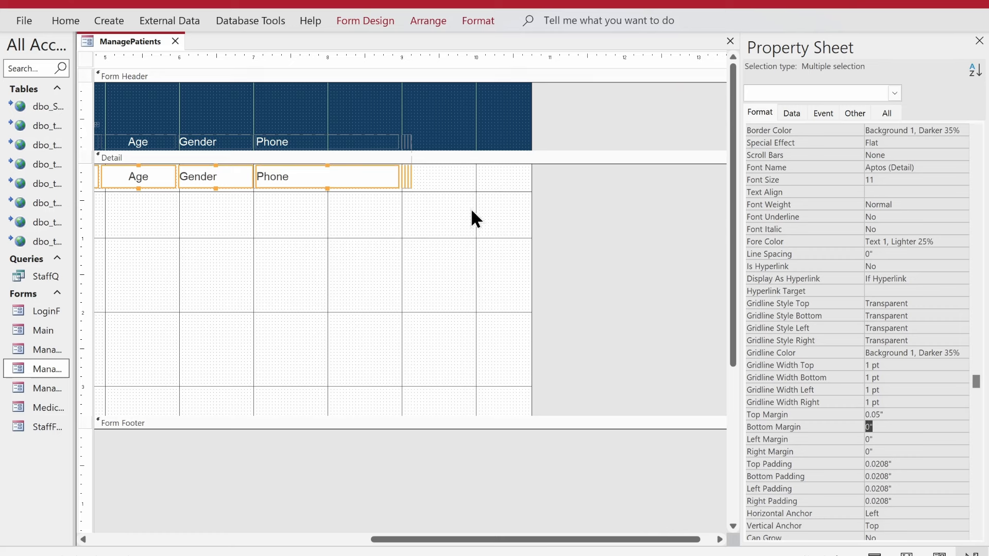
left_click(503, 180)
left_click(521, 193)
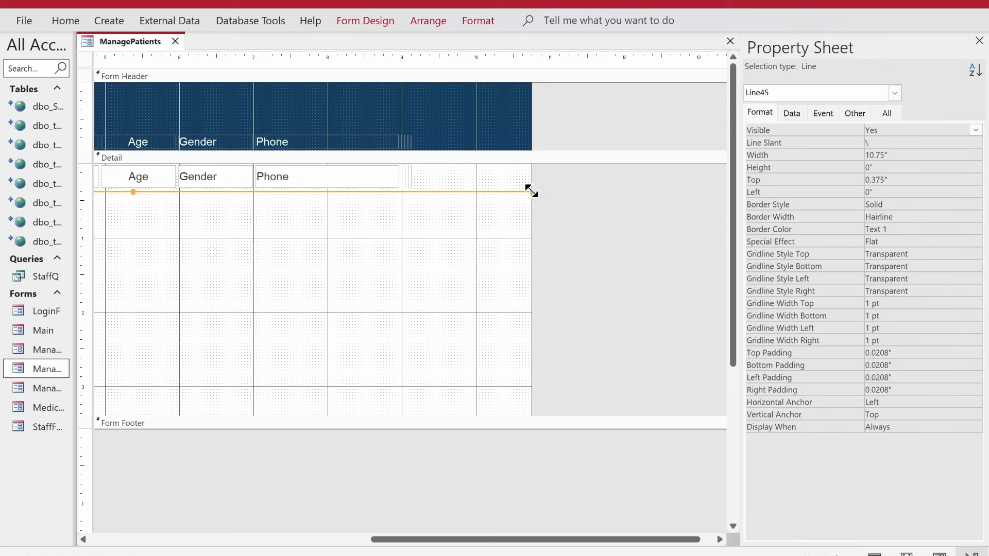
left_click_drag(532, 190, 400, 191)
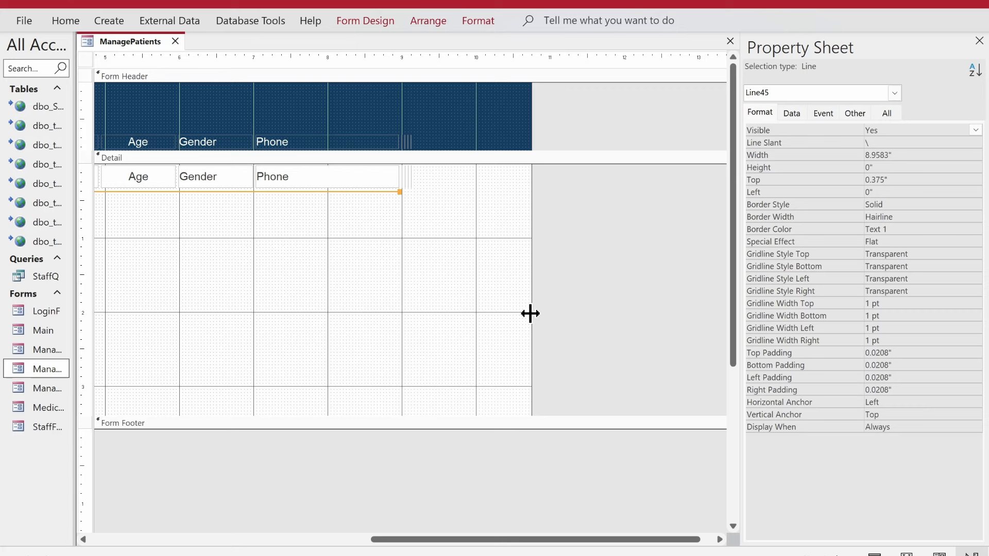
Narrow the form to just past the Phone column and shrink the Detail section's height to the horizontal line
left_click_drag(530, 314, 413, 314)
left_click(343, 541)
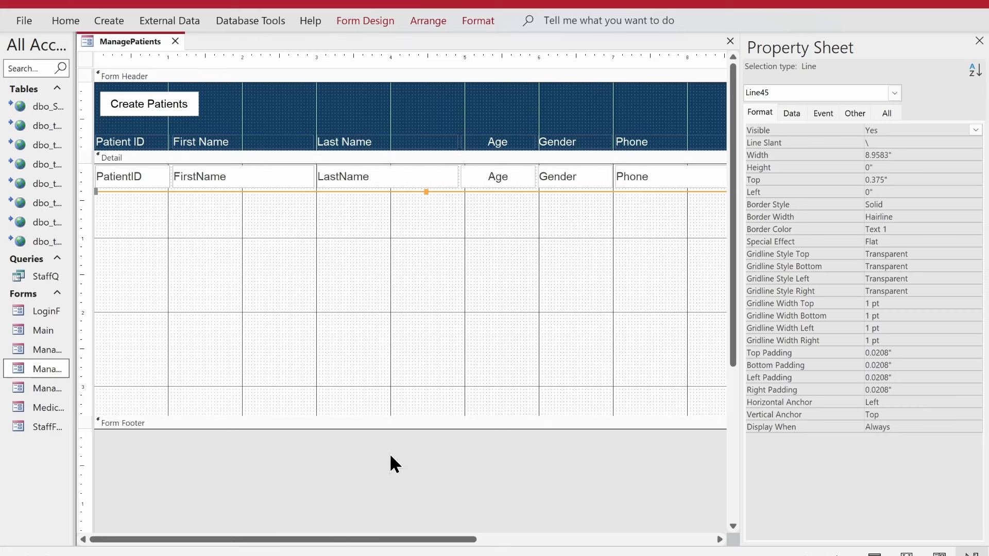
left_click_drag(402, 415, 396, 121)
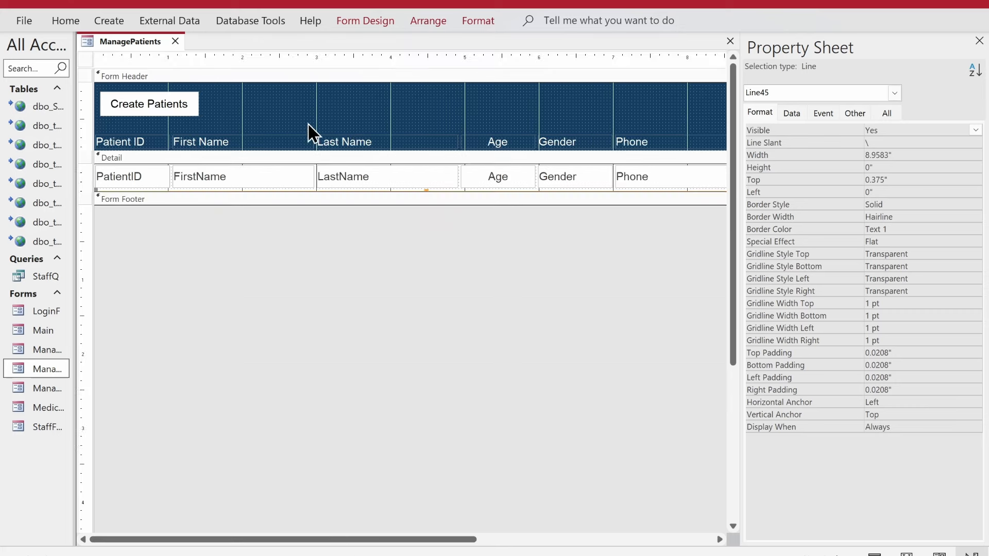
Preview the ManagePatients form in Form View, and return to Design View
right_click(121, 41)
left_click(169, 116)
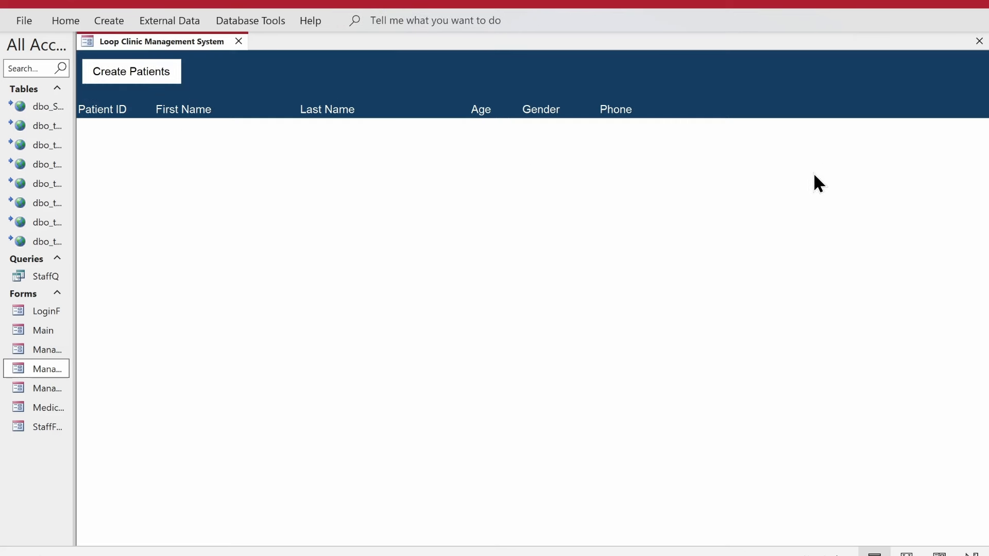
right_click(820, 151)
left_click(838, 192)
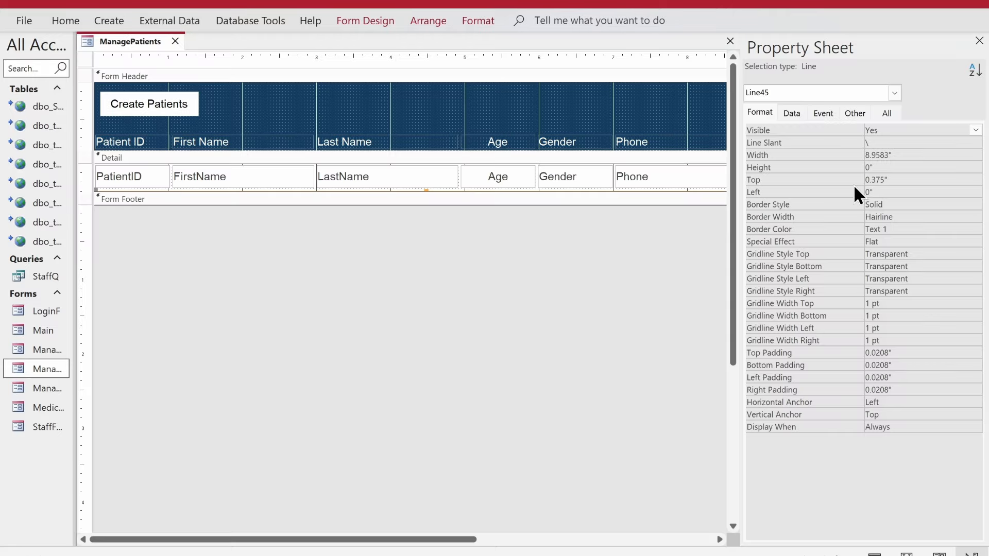
left_click_drag(407, 539, 345, 507)
right_click(115, 43)
key("Escape")
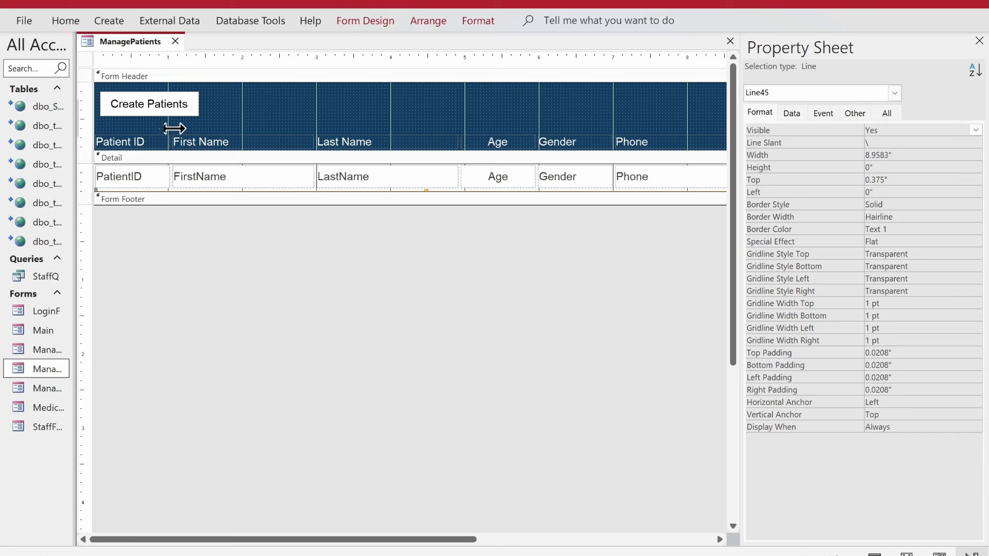
Widen the Navigation Pane, and view the ManageStaff and StaffForm forms, closing each one
left_click_drag(174, 128, 173, 129)
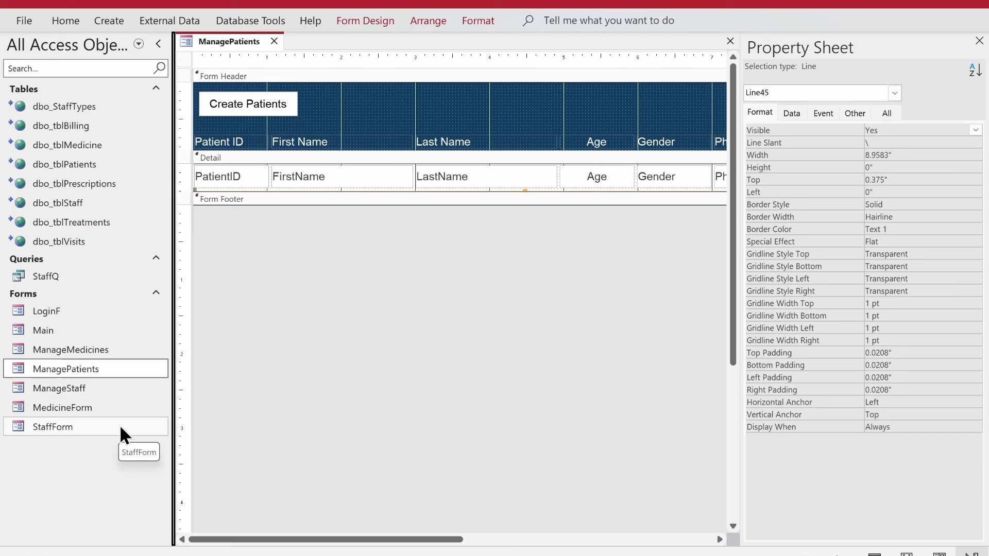
double_click(77, 388)
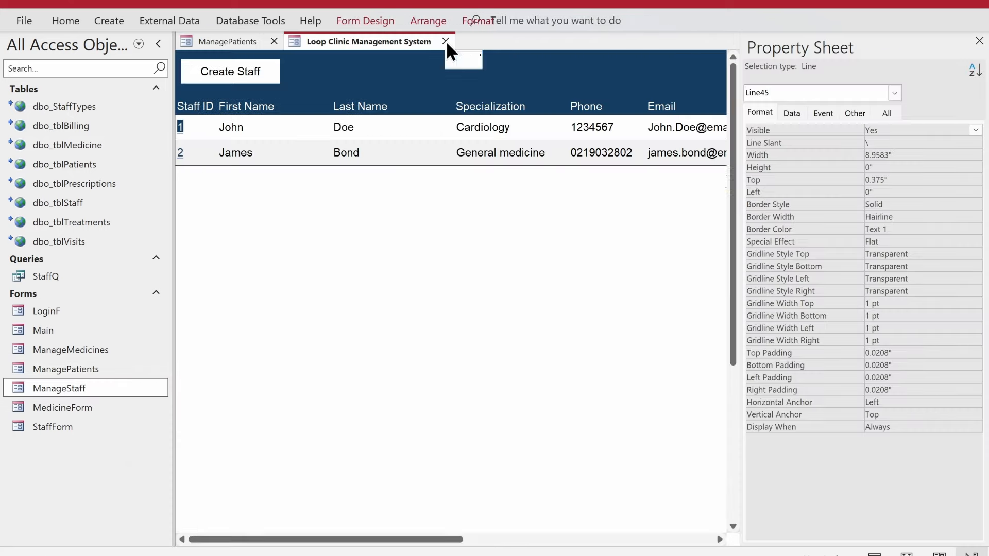
left_click(445, 41)
double_click(108, 427)
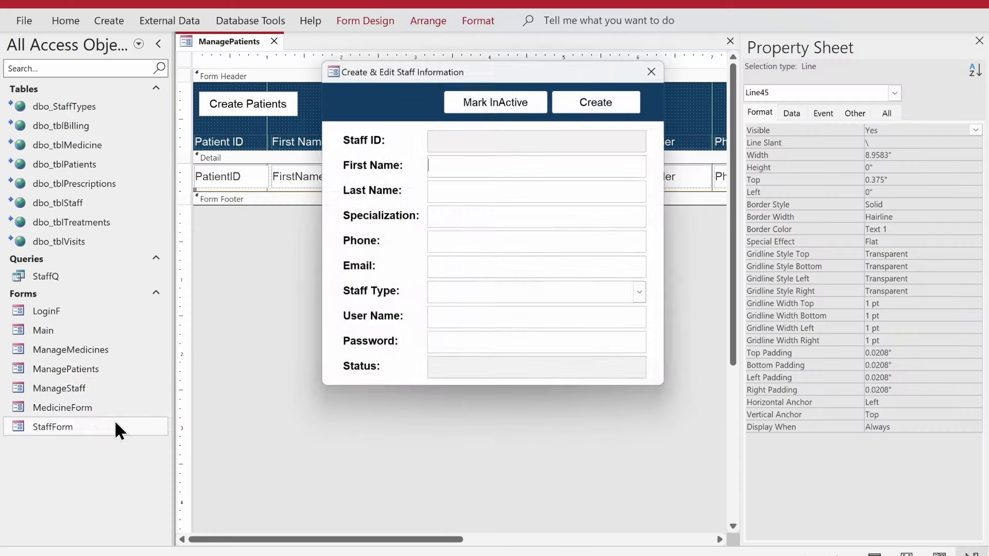
left_click(652, 72)
Copy the StaffForm form and paste it as a new form named PatientForm
right_click(69, 427)
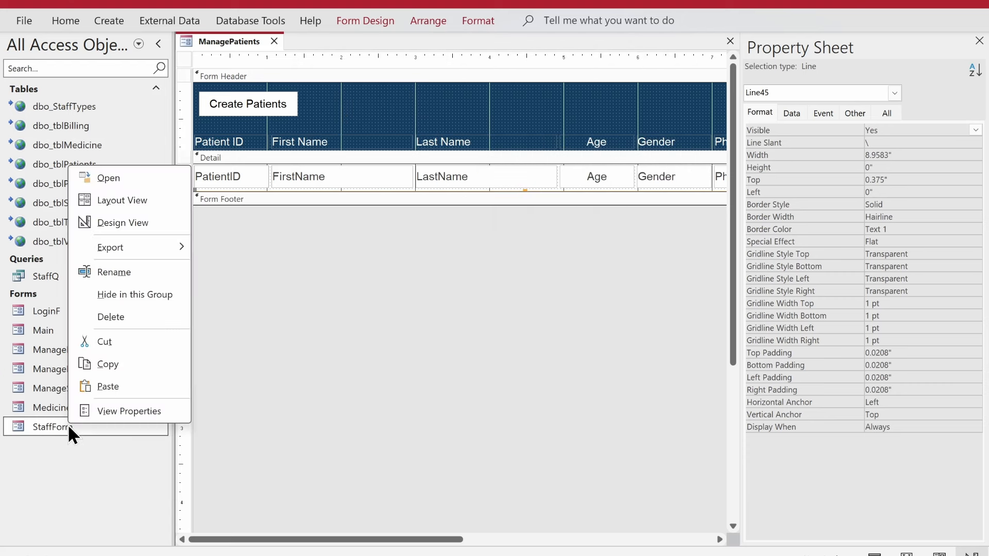
left_click(94, 365)
key("ctrl+v")
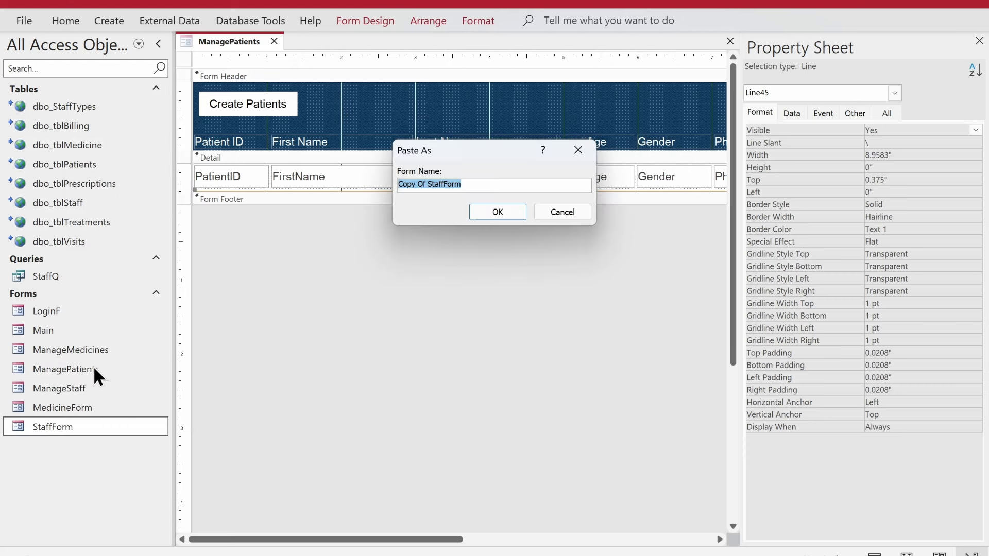
type("PatientForm")
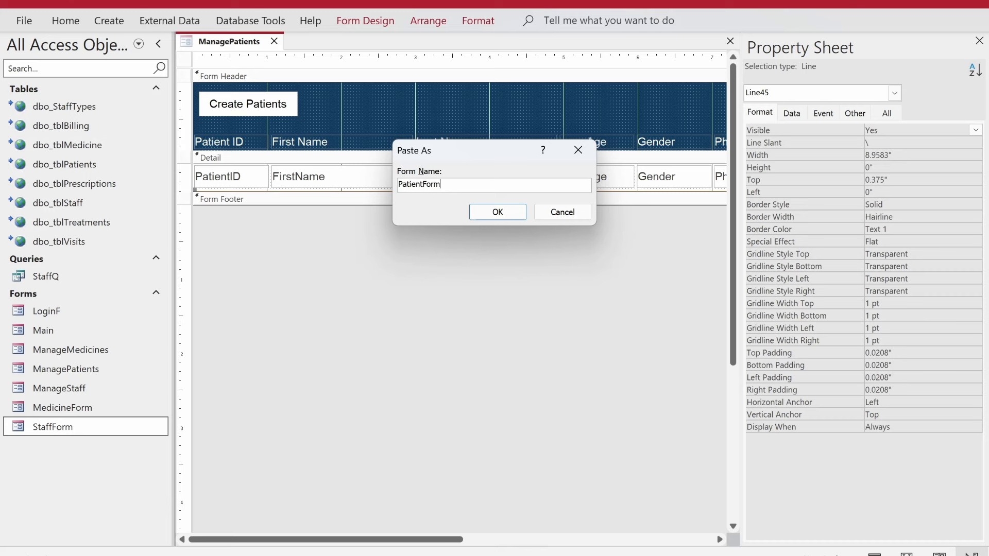
key("Return")
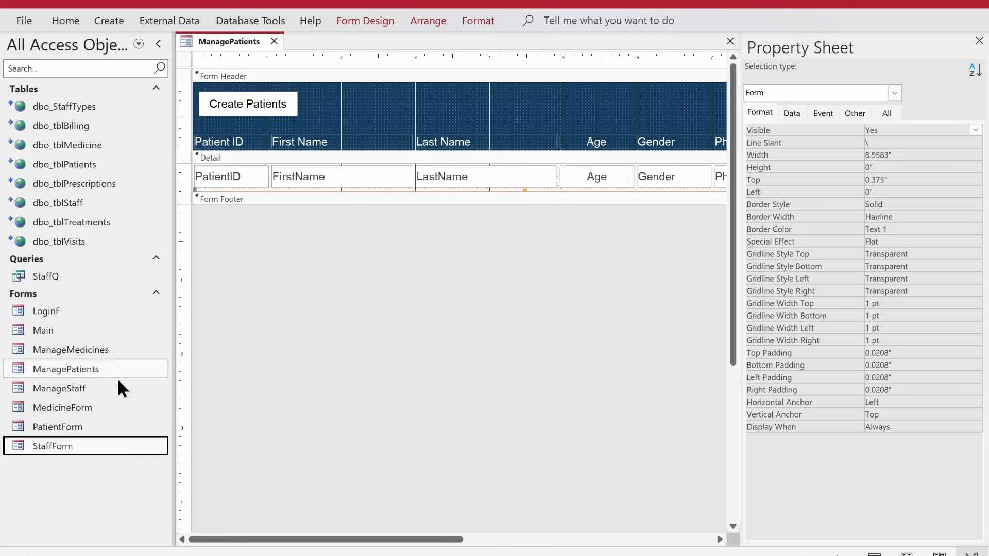
Open PatientForm in Design View and delete all the labels and unbound controls in its Detail section
right_click(111, 429)
left_click(197, 228)
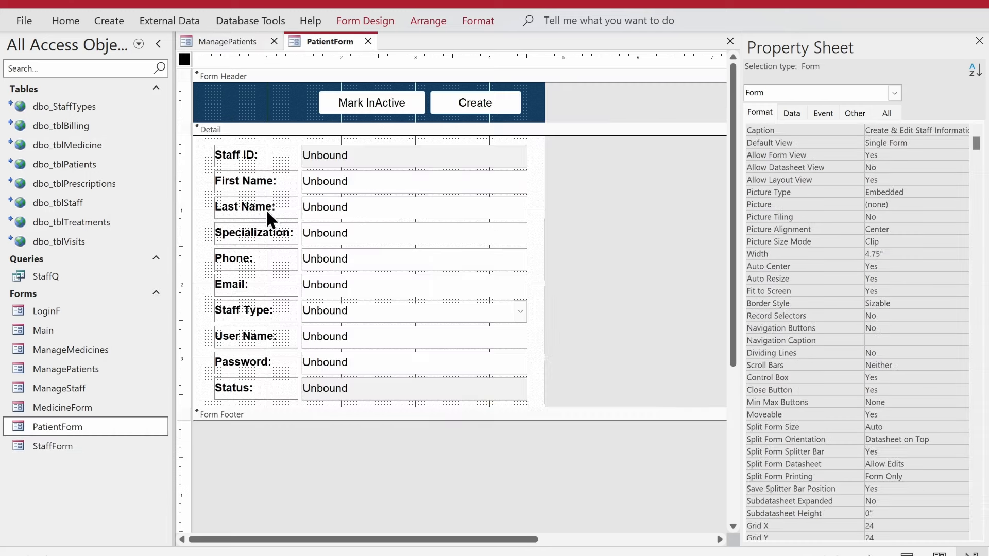
left_click_drag(567, 139, 216, 415)
key("Delete")
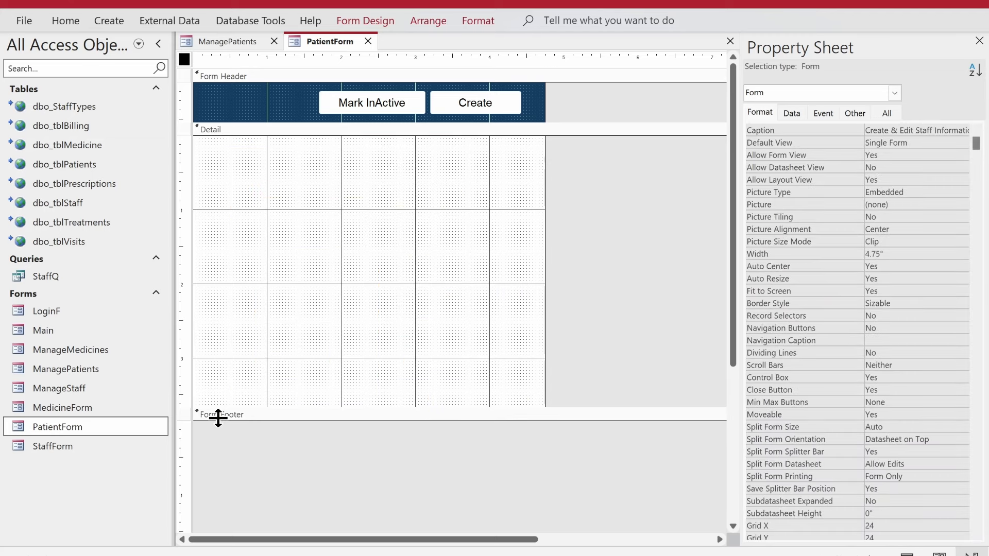
Set the form's Record Source to dbo_tblPatients
left_click(805, 115)
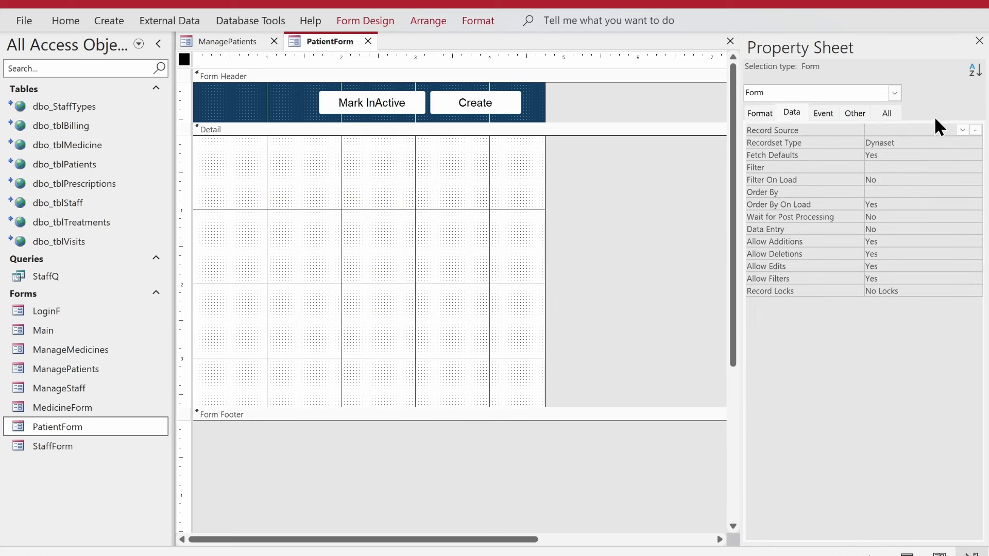
left_click(963, 129)
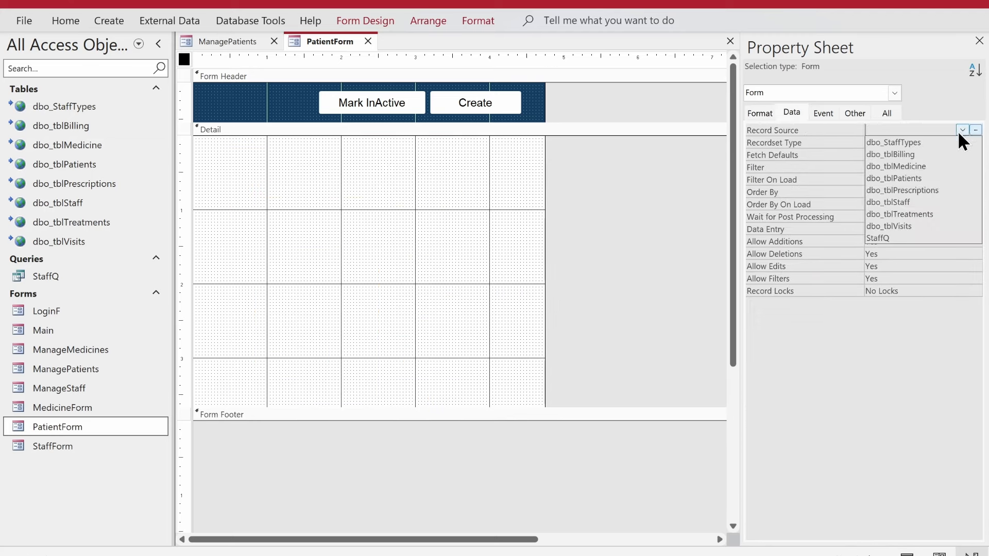
left_click(939, 181)
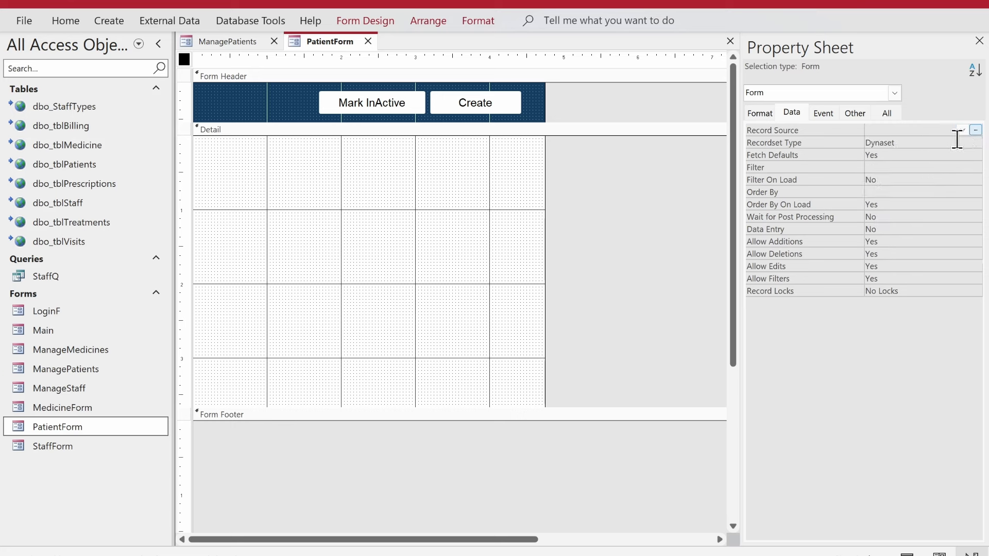
left_click(962, 130)
left_click(929, 179)
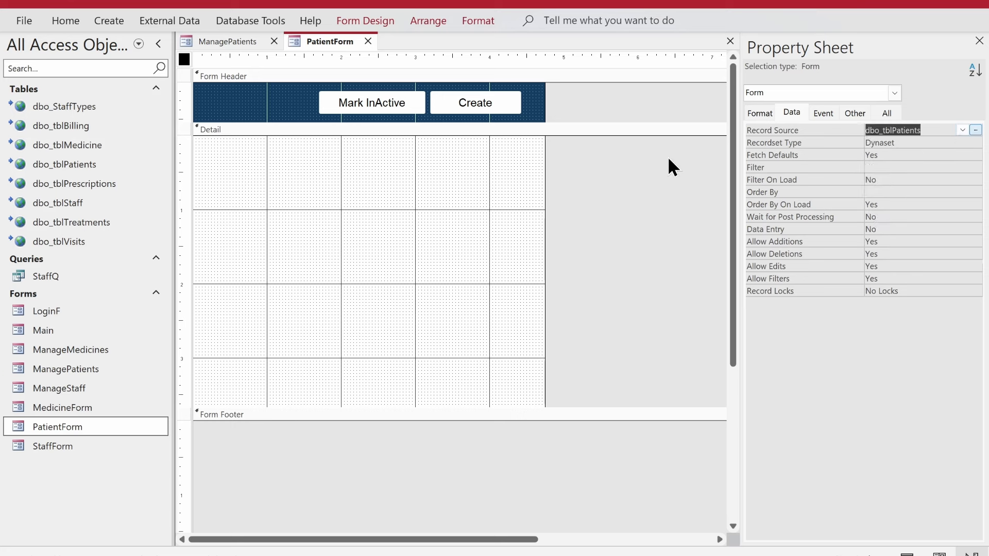
Add all dbo_tblPatients fields, PatientID through InsuranceNumber, to the Detail section and arrange them in a stacked layout
left_click(391, 22)
left_click(685, 72)
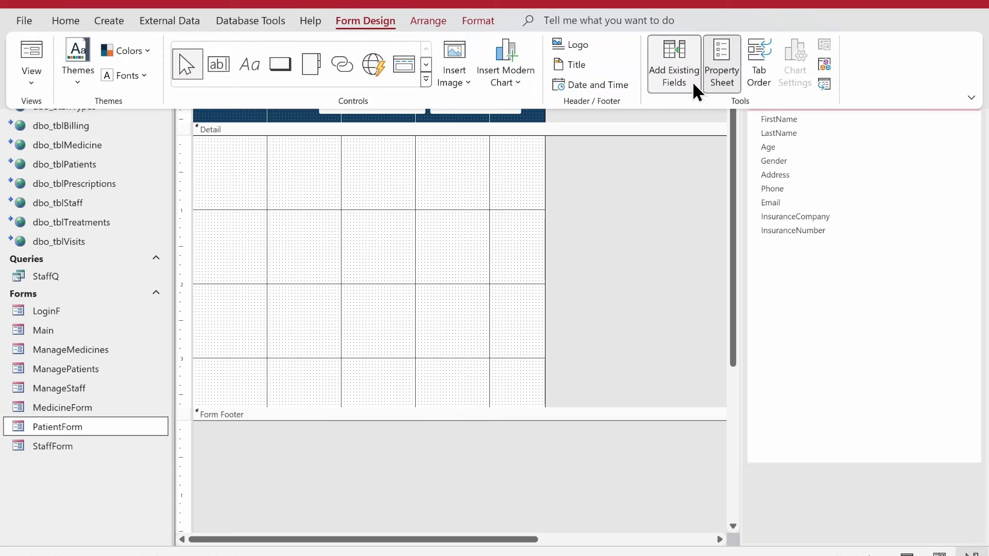
key("ctrl+a")
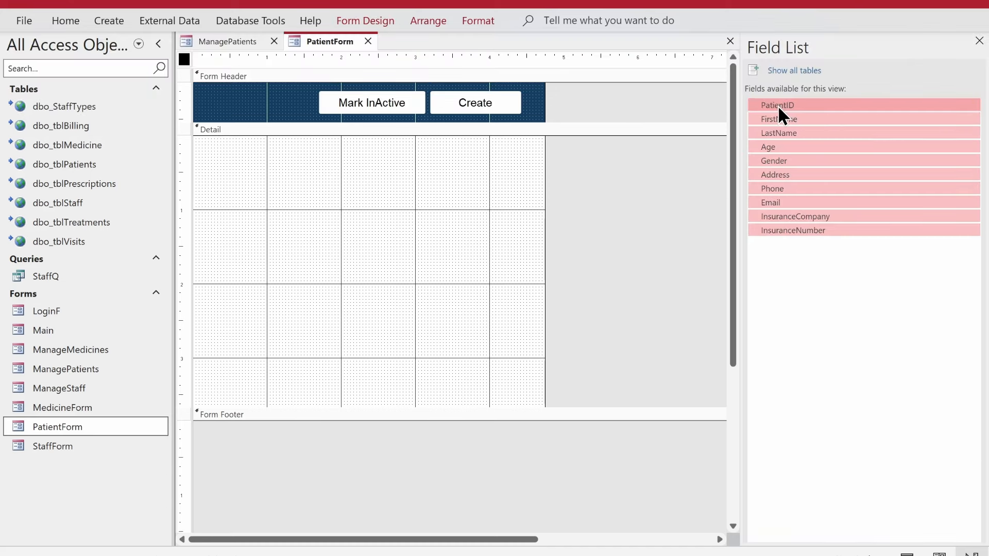
left_click_drag(778, 105, 305, 183)
right_click(354, 199)
mouse_move(464, 296)
left_click(522, 313)
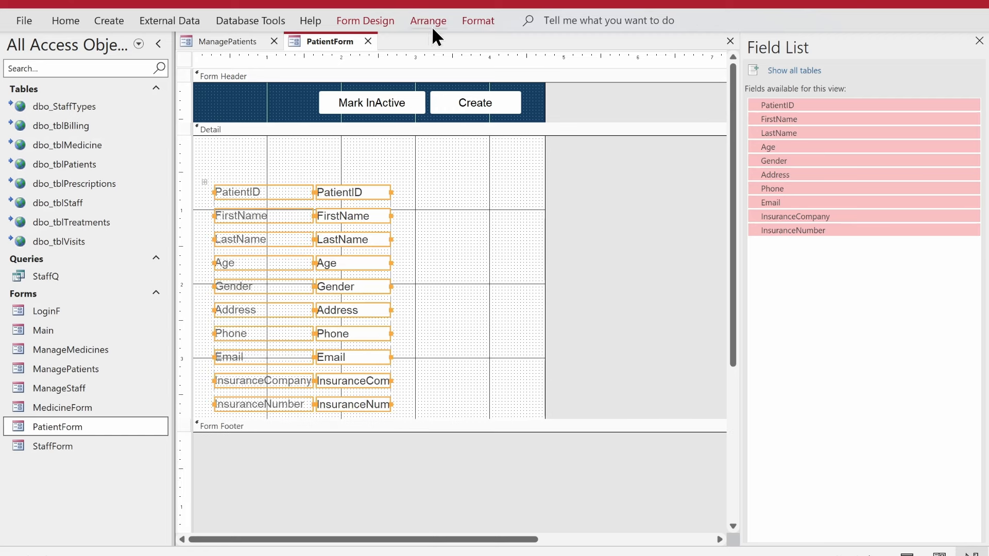
Apply Narrow control padding to the patient fields and set the font color of the labels and text boxes to black
left_click(431, 23)
left_click(696, 72)
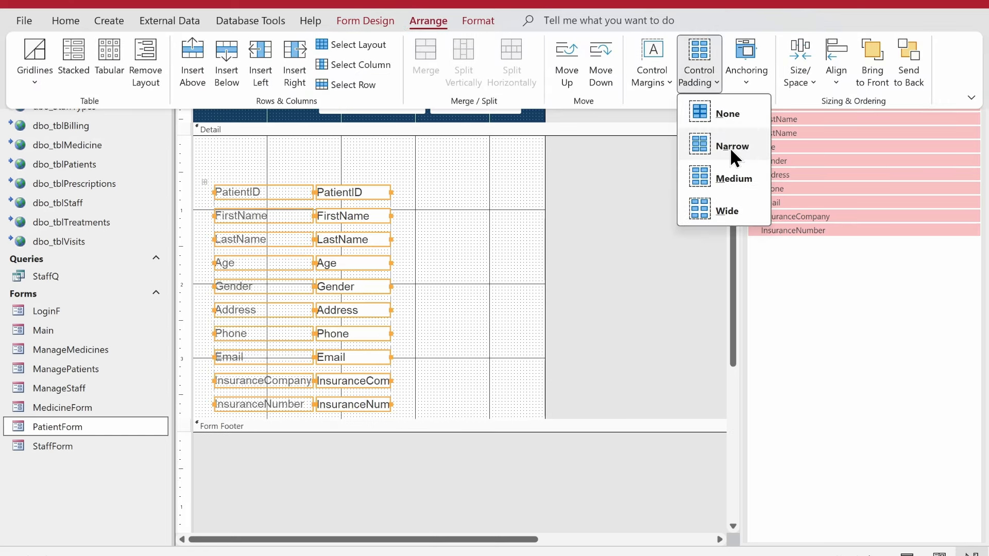
left_click(731, 147)
left_click(54, 19)
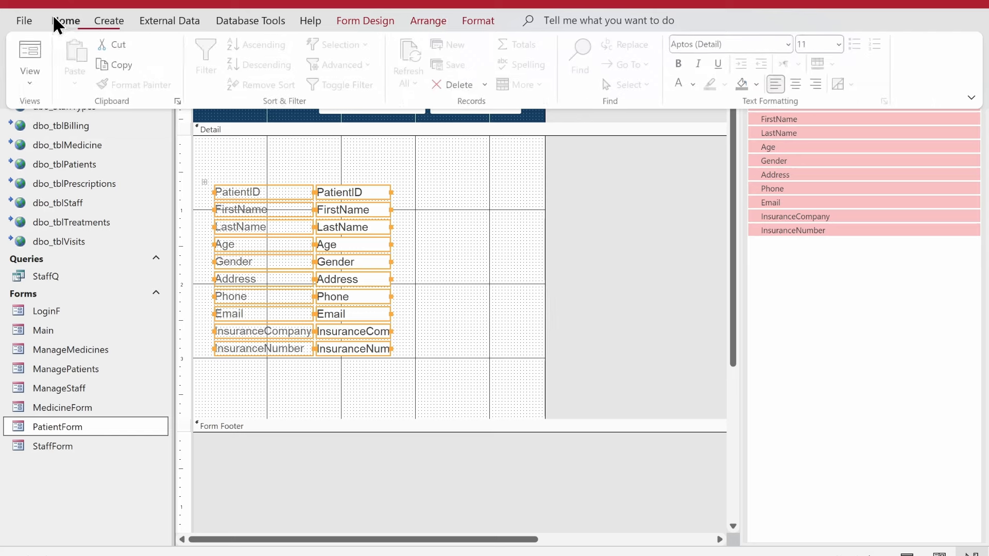
left_click(693, 85)
left_click(691, 145)
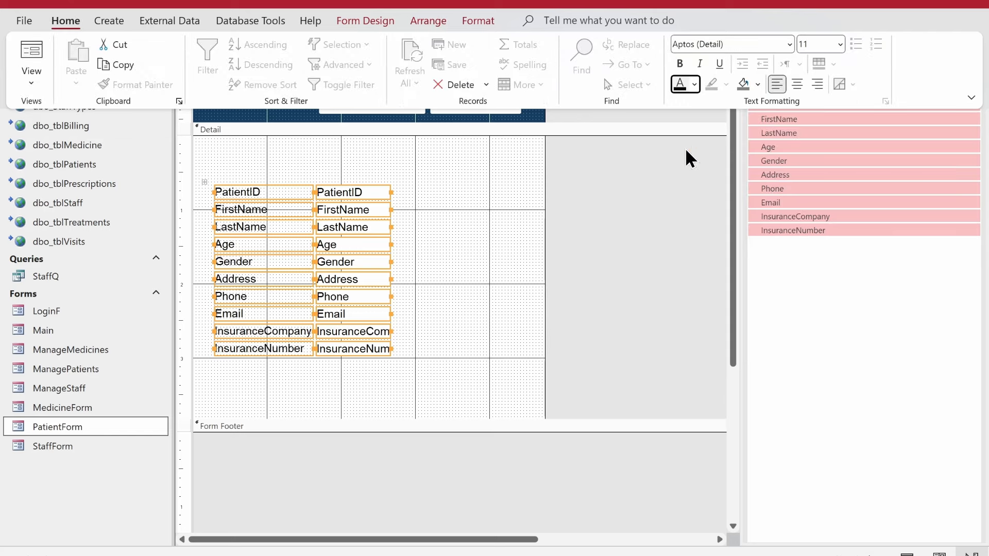
Set the height of all patient labels and text boxes to 0.3" and their top margin to 0.05"
left_click_drag(348, 263, 434, 251)
left_click_drag(344, 149, 458, 340)
right_click(459, 340)
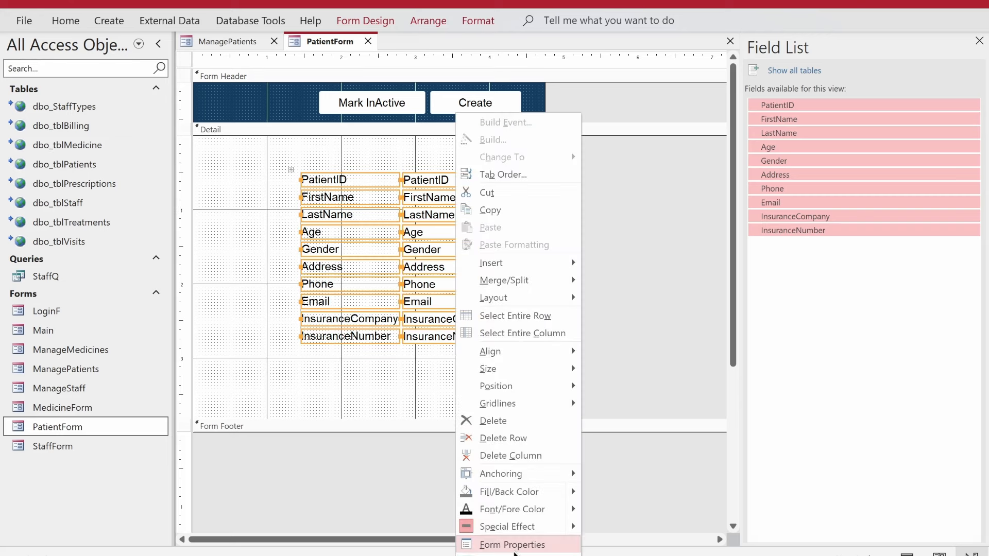
left_click(494, 539)
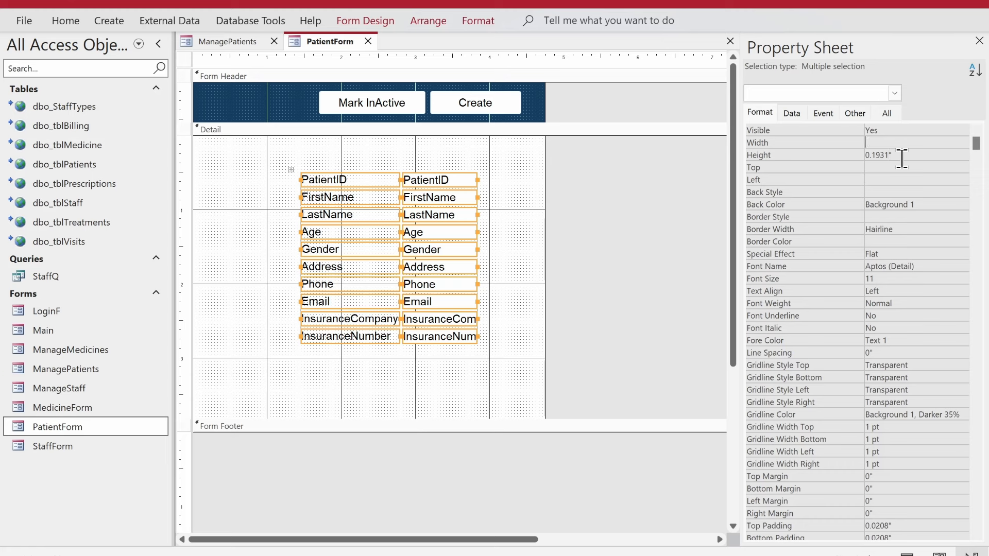
left_click(902, 158)
type("0.3")
key("Return")
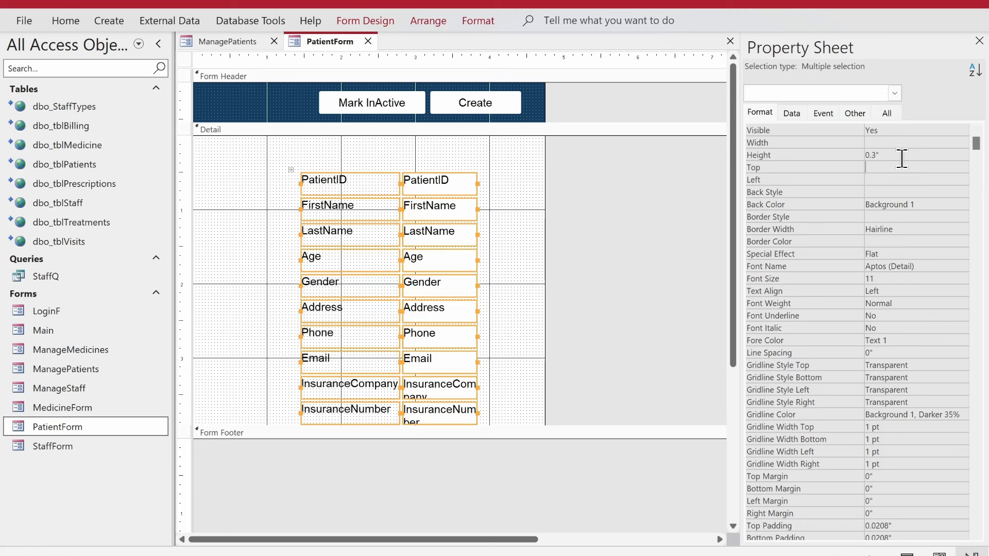
left_click(840, 474)
type("0.05")
key("Return")
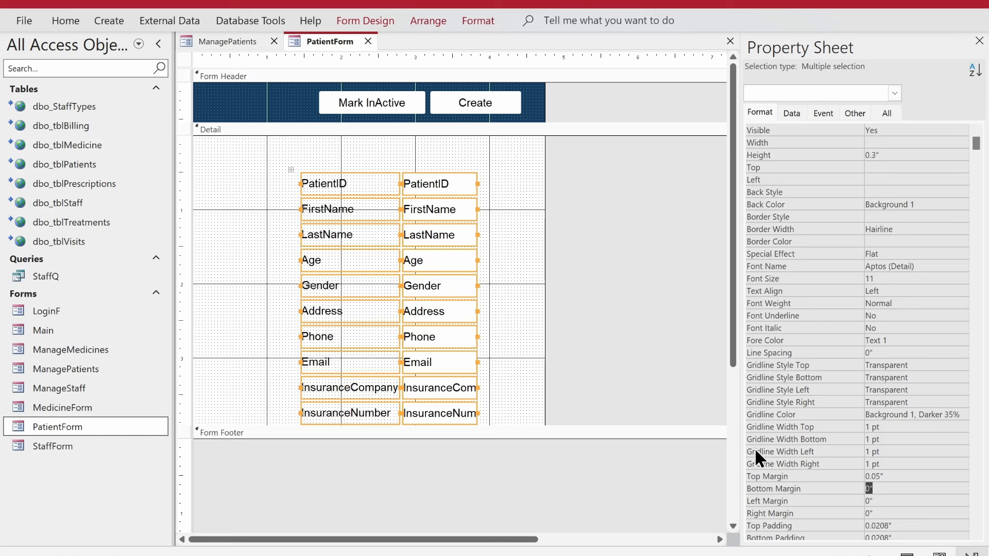
Move the field layout near the Detail section's upper-left corner and widen its label column to about 1.5"
left_click_drag(411, 232, 324, 207)
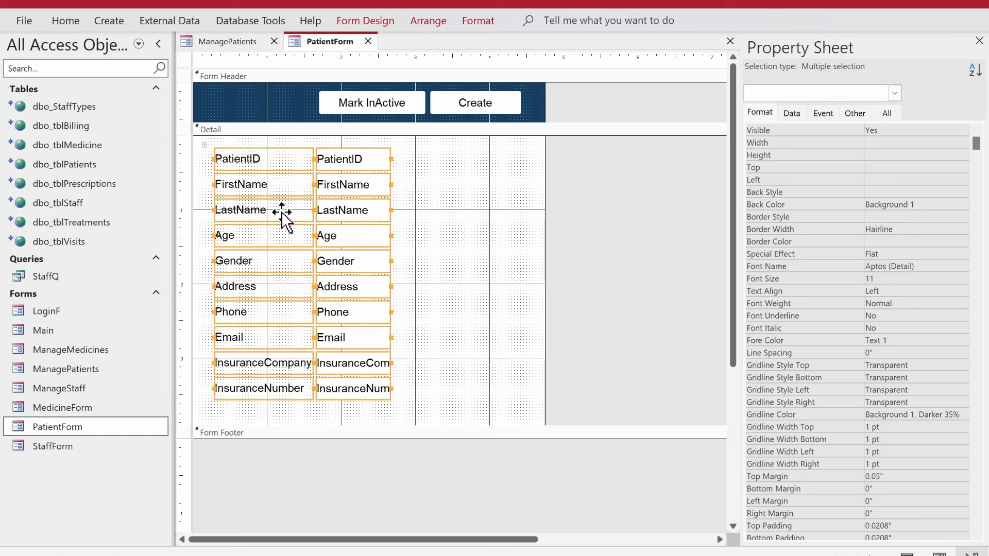
left_click(319, 147)
left_click(273, 144)
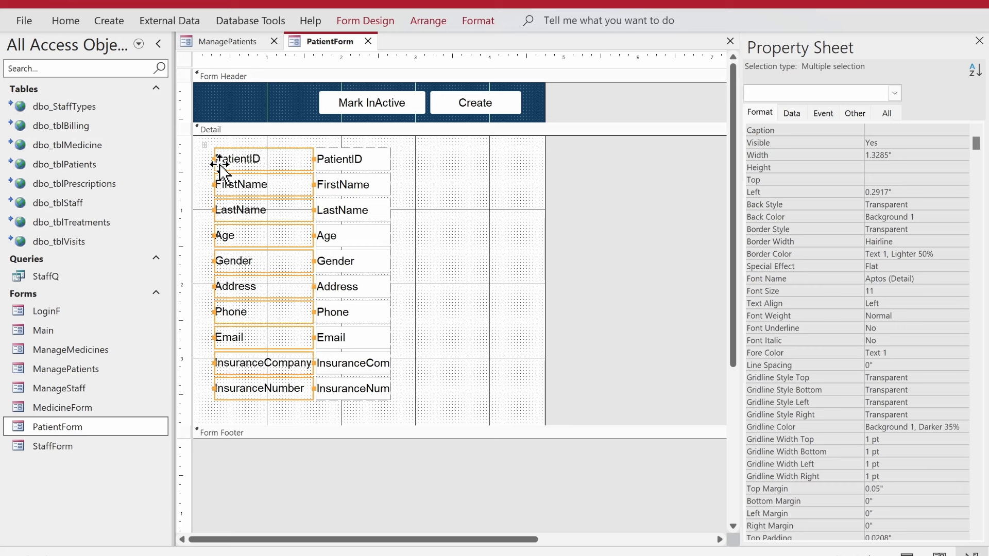
mouse_move(215, 160)
left_mouse_down()
mouse_move(192, 159)
mouse_move(202, 159)
left_mouse_up()
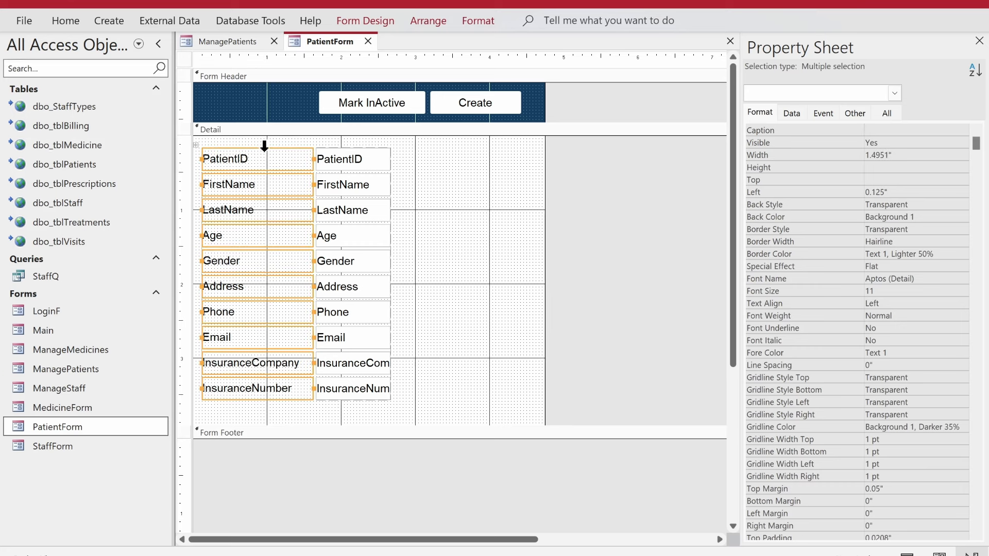
Make all the labels in the patient field layout bold
key("ctrl+b")
left_click(424, 179)
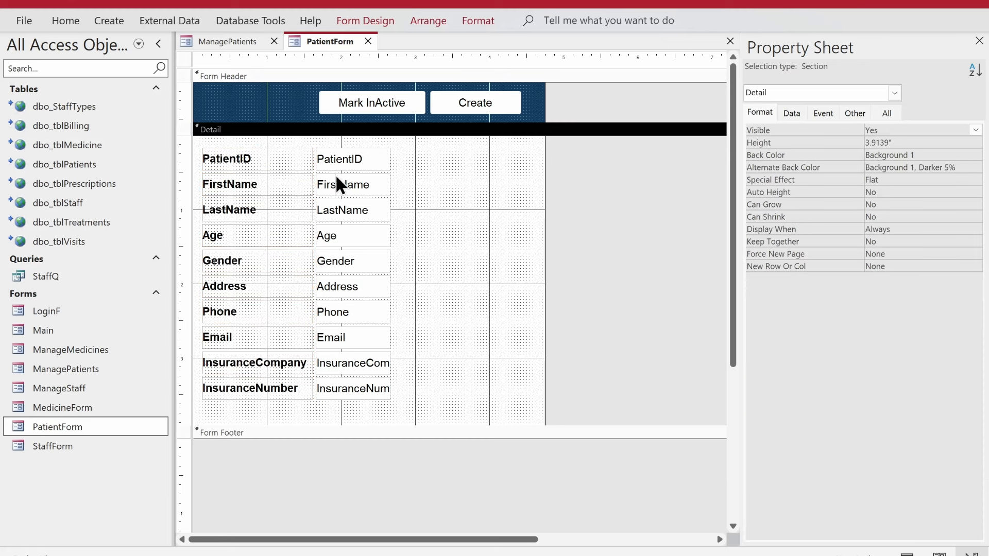
Change the PatientID and FirstName label captions to "Patient ID:" and "First Name:"
left_click(262, 164)
left_click(244, 163)
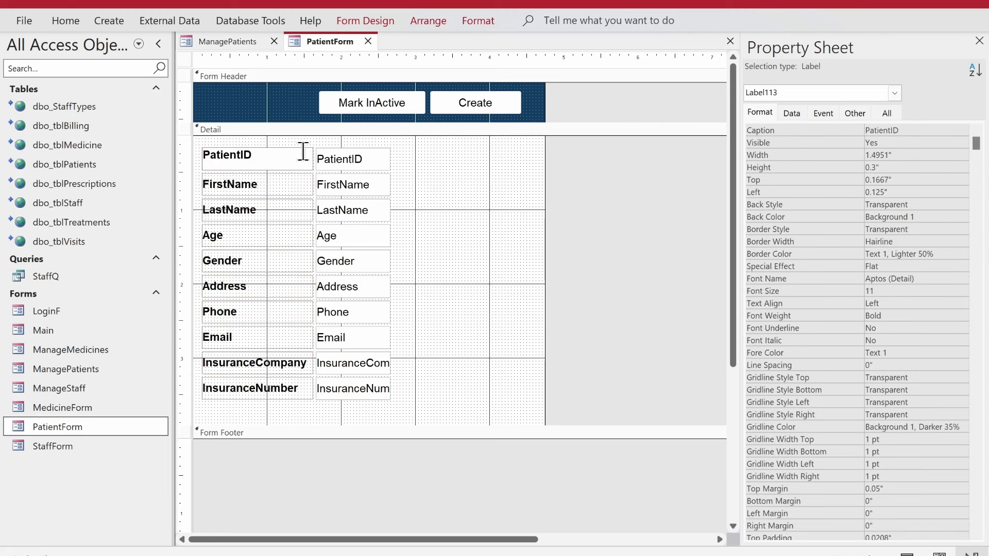
key("Return")
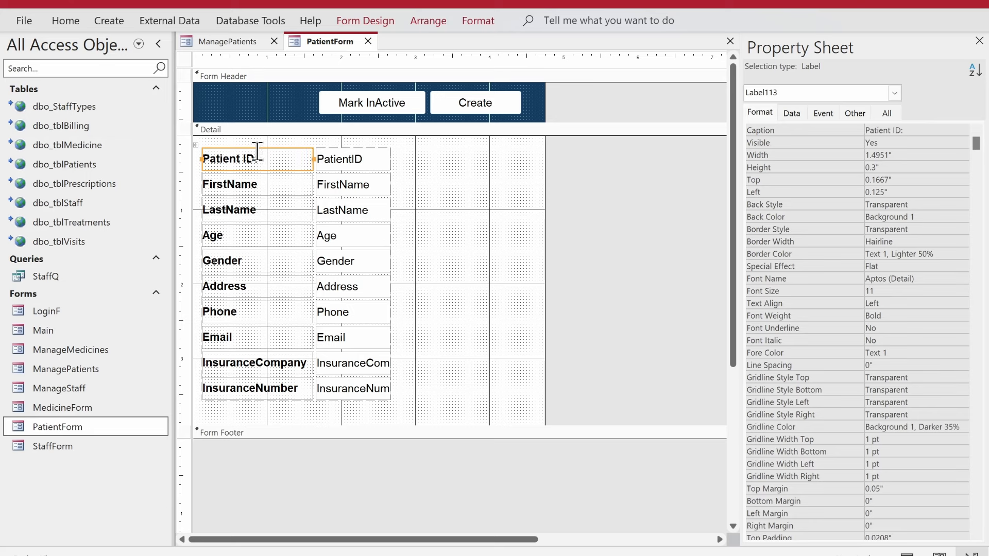
left_click(221, 183)
left_click(229, 181)
left_click(274, 186)
type(":")
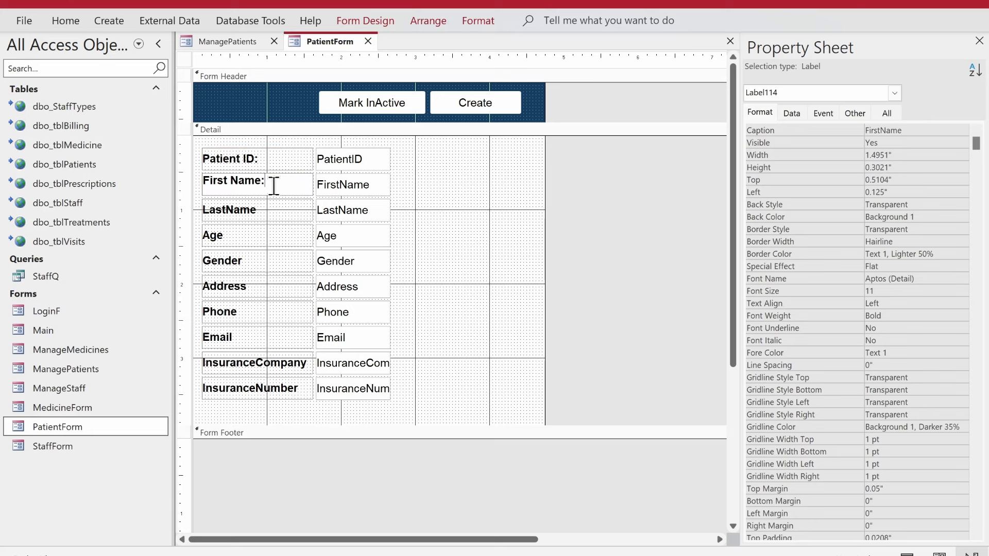
key("Return")
Change the LastName and Age label captions to "Last Name:" and "Age:"
left_click(232, 212)
left_click(228, 209)
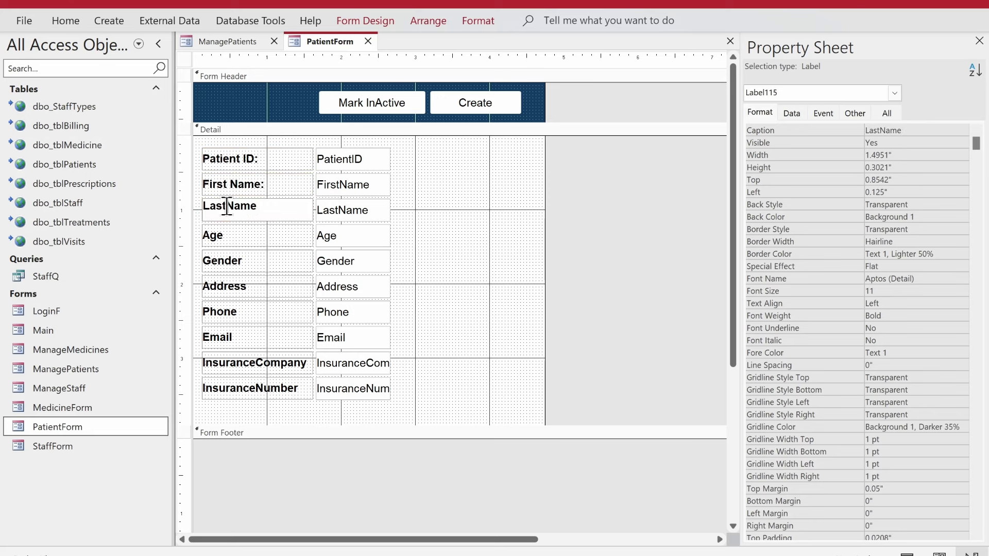
left_click(276, 197)
left_click(284, 222)
left_click(267, 212)
left_click(286, 213)
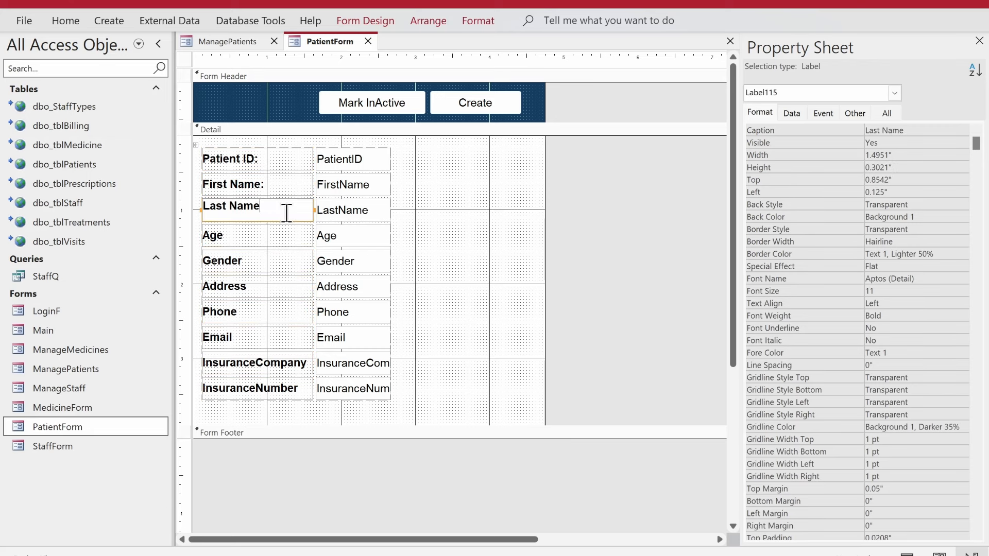
key("Return")
left_click(247, 232)
left_click(249, 229)
type(":")
key("Return")
Add a colon to the Gender and Address label captions
left_click(265, 266)
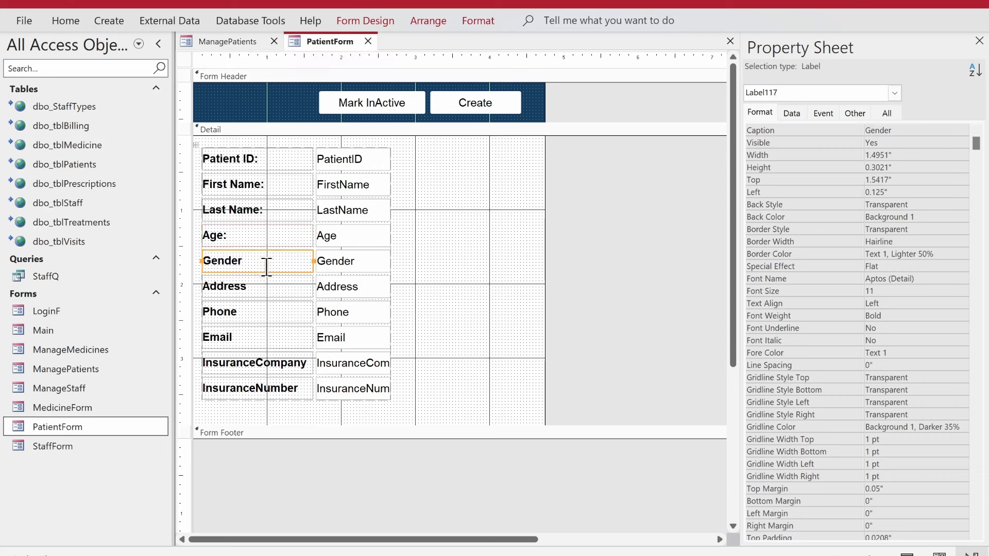
left_click(265, 258)
type(":")
key("Return")
left_click(258, 289)
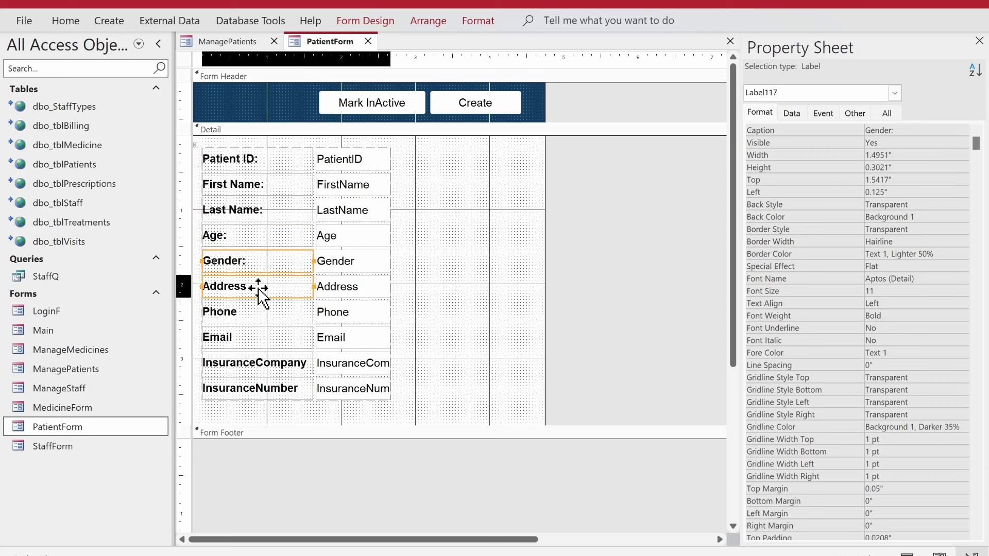
left_click(269, 281)
type(":")
key("Return")
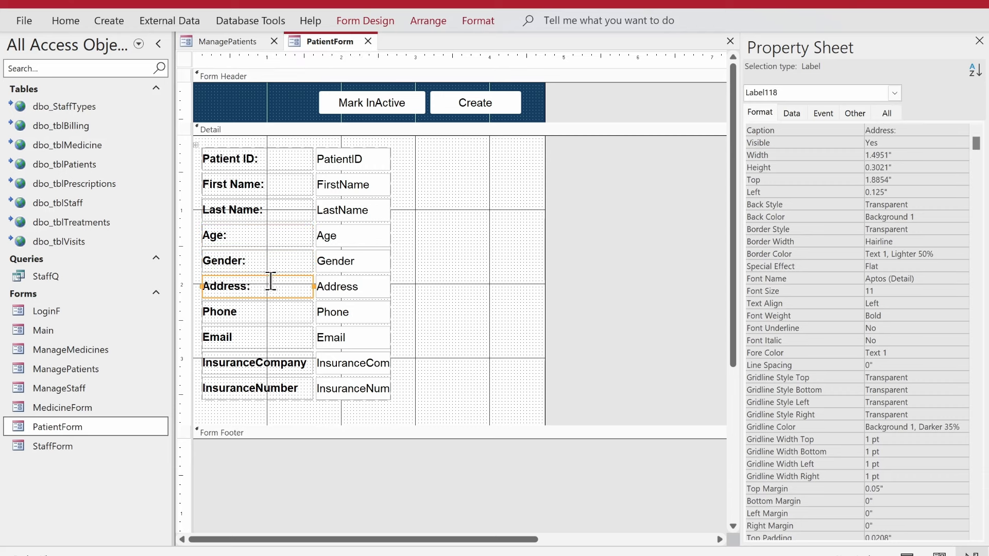
Add a colon to the Phone and Email label captions
left_click(262, 313)
left_click(231, 304)
type(":")
key("Return")
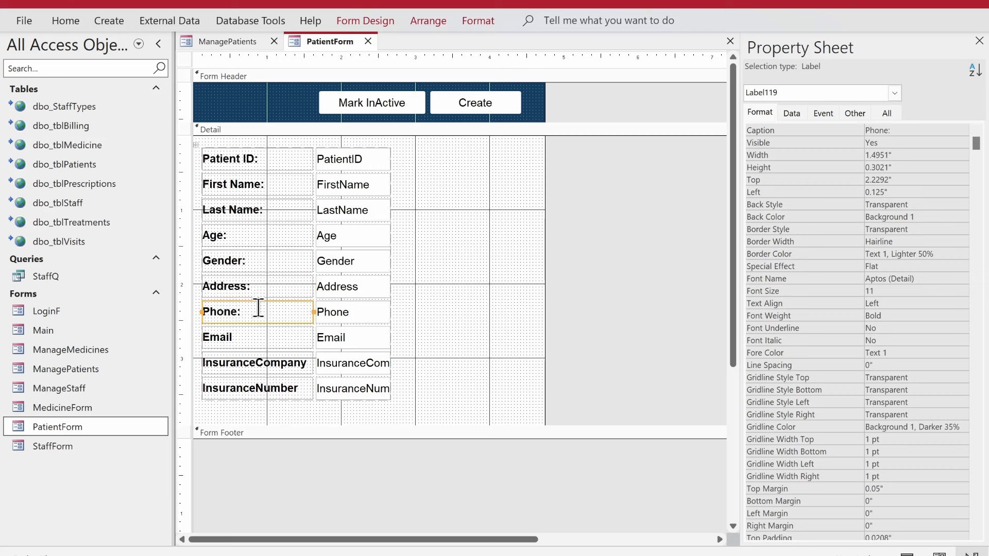
left_click(242, 336)
type(":")
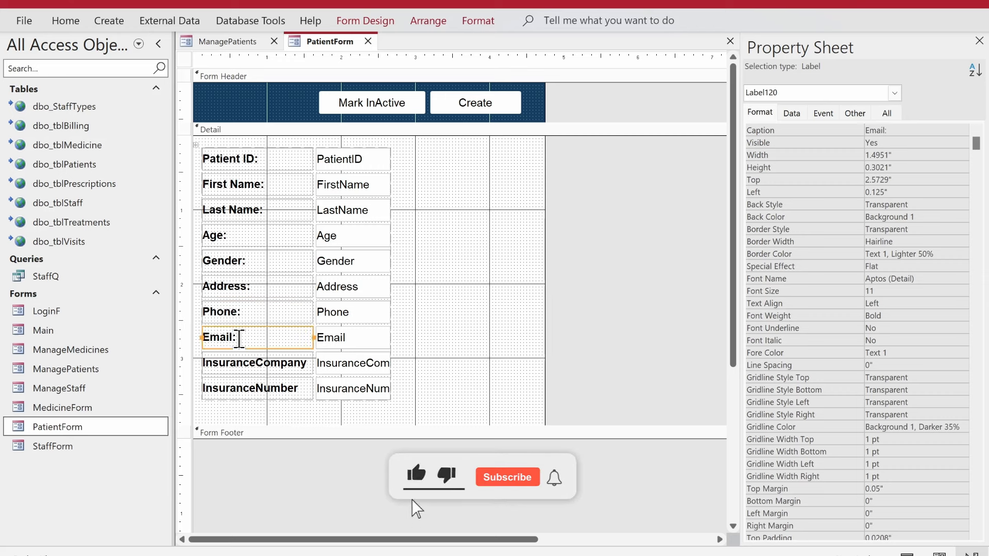
key("Return")
left_click(264, 366)
left_click(257, 365)
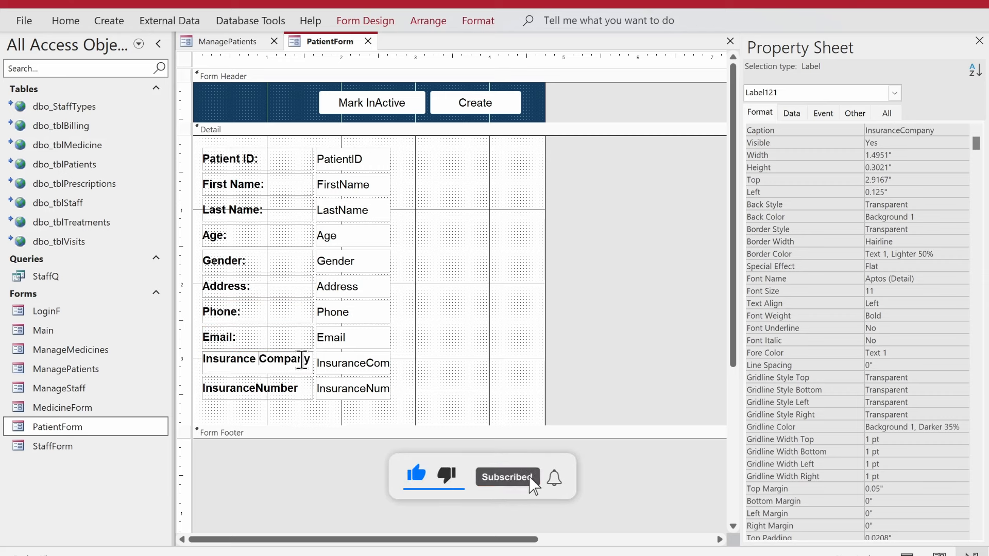
type(":")
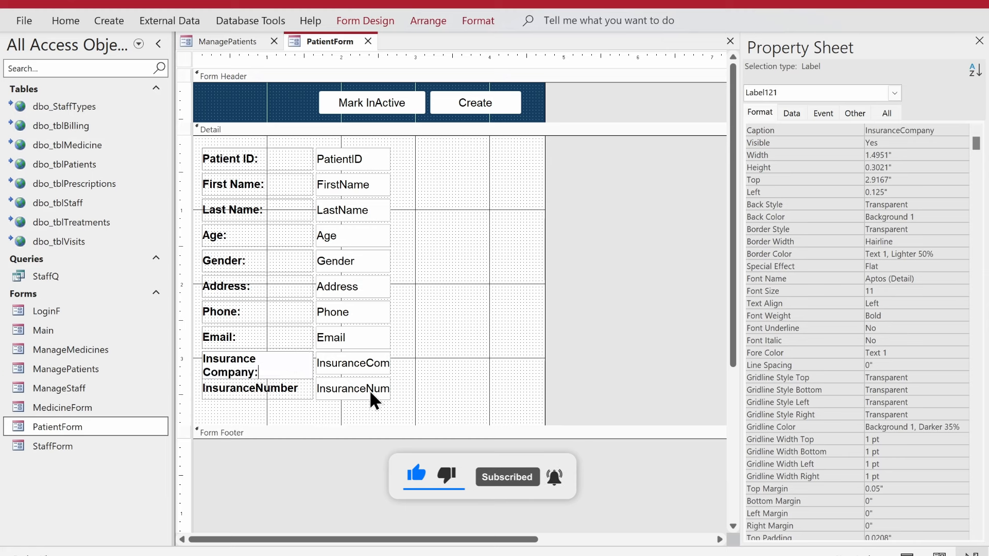
key("Return")
key("ctrl+z")
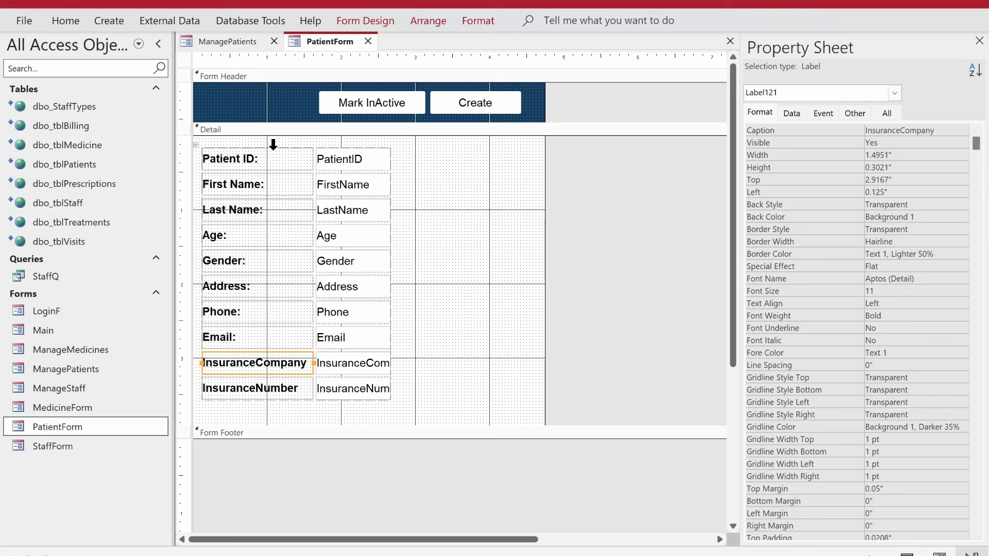
Widen the label column of the patient field layout to about 1.62", keeping its left edge at about 0.125"
left_click(271, 148)
left_click_drag(267, 162, 275, 164)
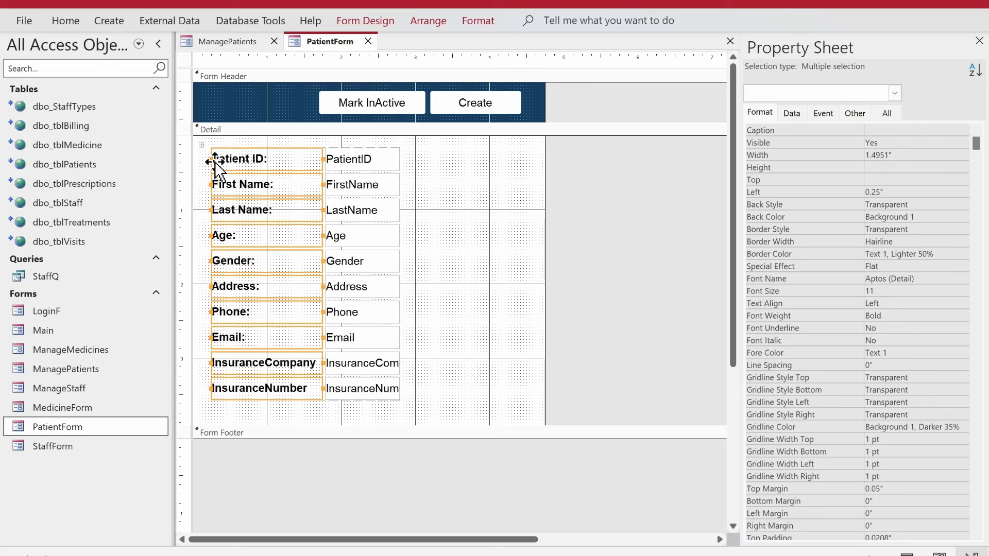
left_click_drag(210, 160, 202, 159)
left_click(479, 302)
Change the InsuranceCompany and InsuranceNumber label captions to "Insurance Company:" and "Insurance Number:"
left_click(276, 360)
left_click(256, 362)
left_click(318, 355)
type(":")
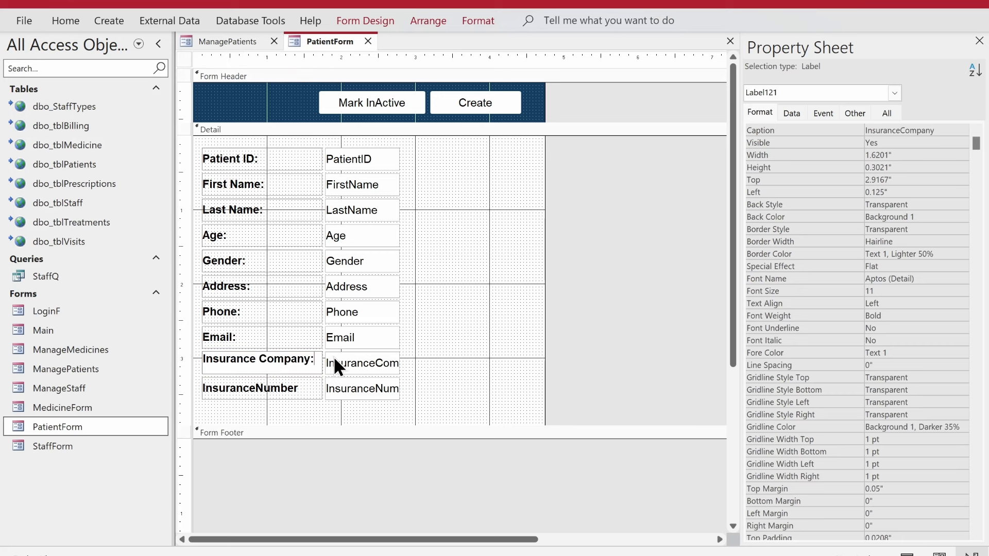
key("Return")
left_click(264, 386)
left_click(266, 385)
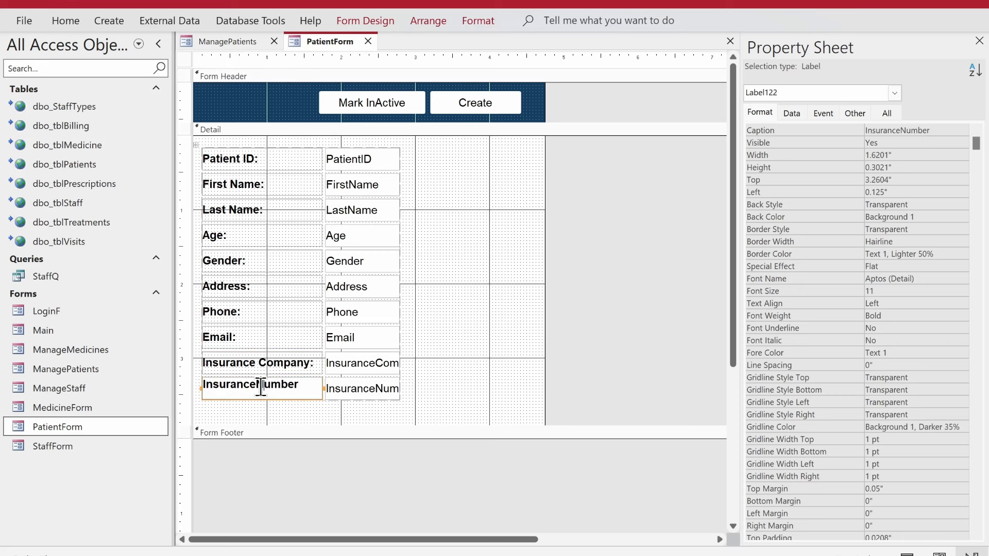
key("Left")
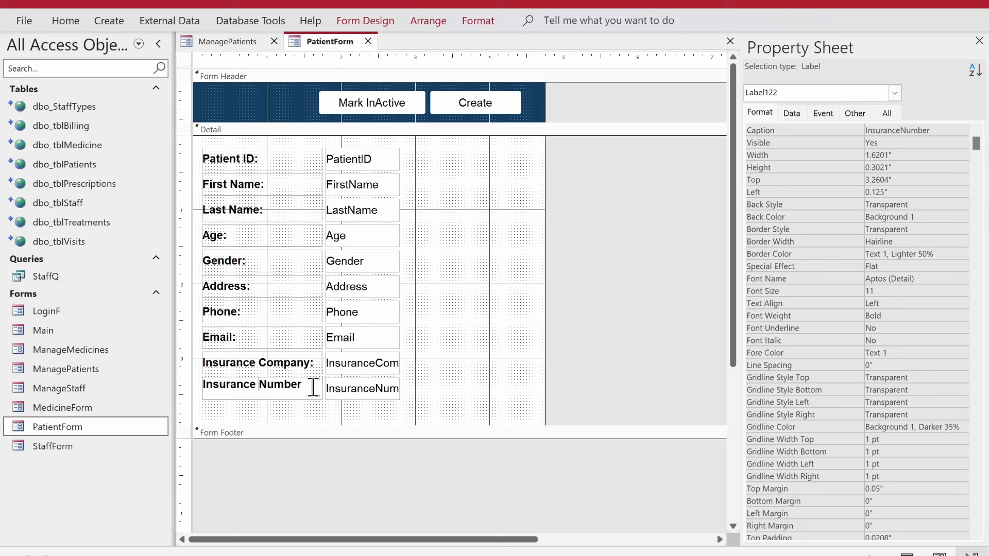
left_click(313, 387)
type(":")
key("Return")
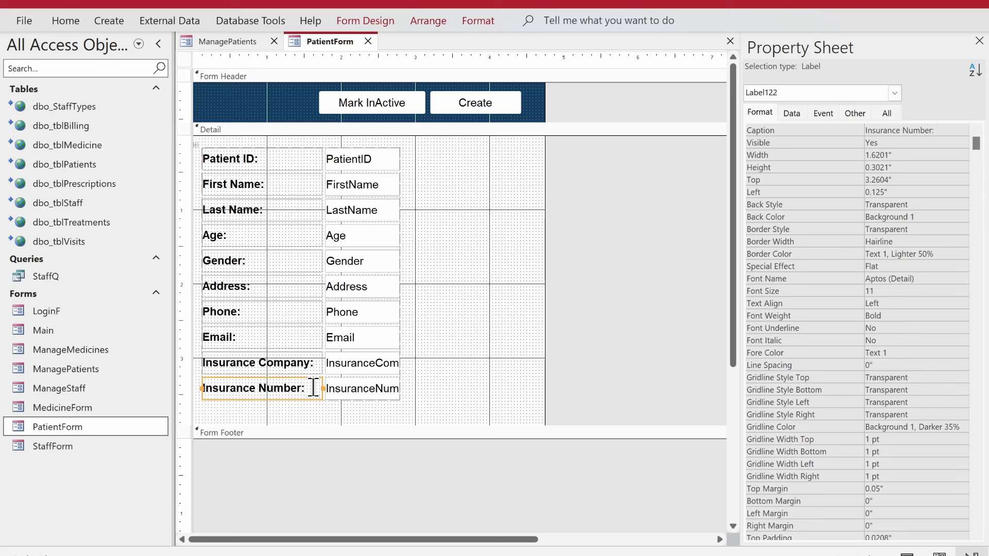
Widen the text box column to nearly the form's right edge and shorten the Detail section to just below the last field
left_click_drag(442, 144, 535, 378)
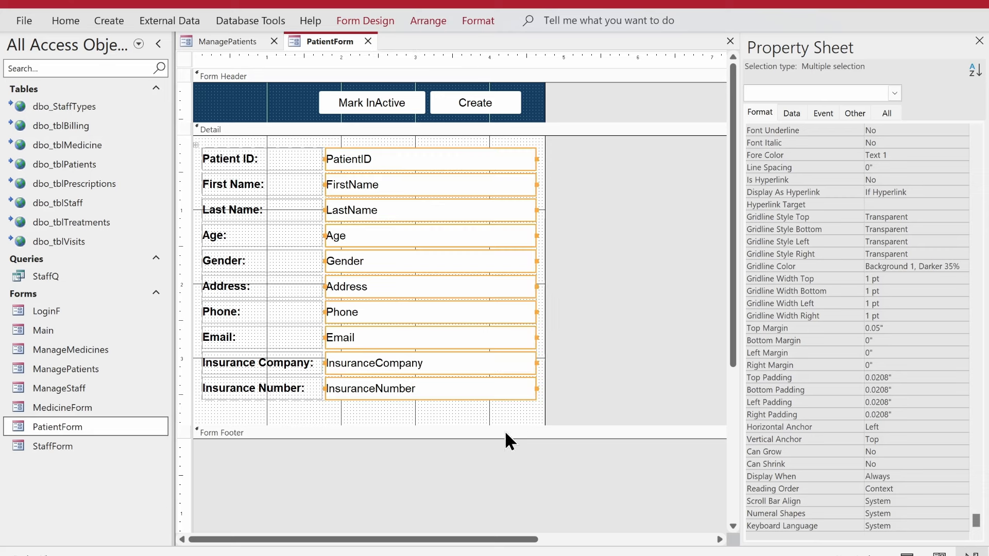
left_click_drag(505, 426, 504, 407)
left_click(639, 216)
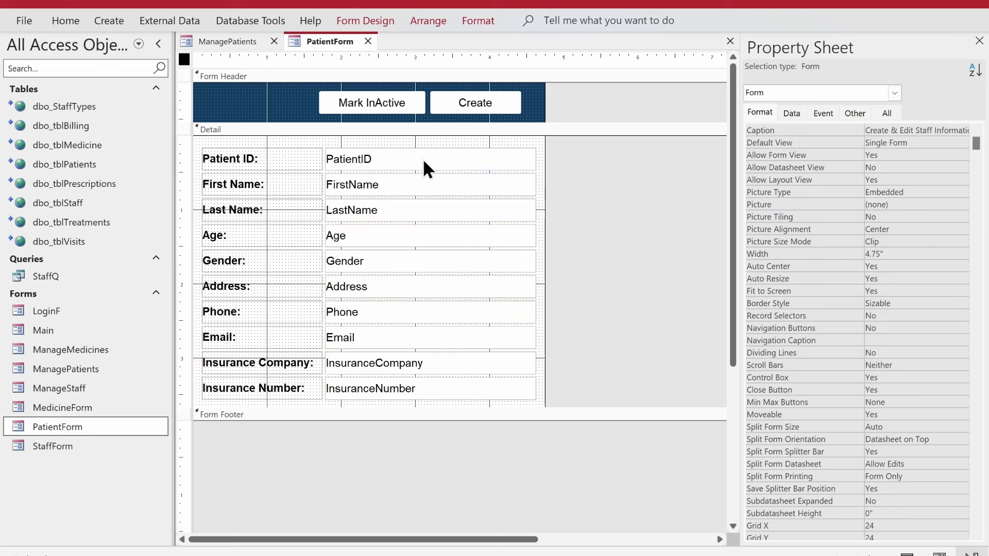
Unbind the PatientID, FirstName and LastName text boxes by clearing their control sources
left_click(408, 159)
double_click(409, 159)
key("Delete")
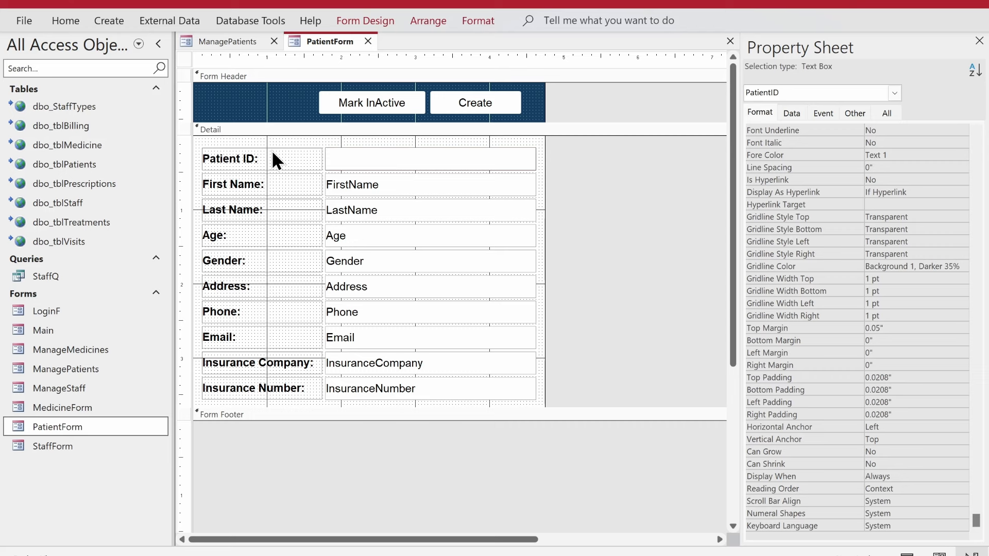
left_click(351, 184)
double_click(350, 183)
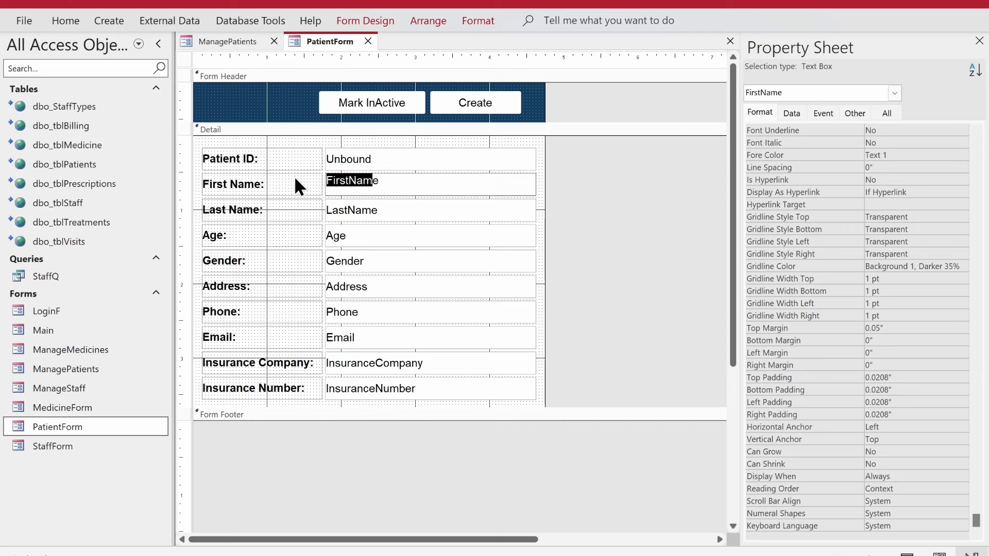
key("Delete")
left_click(296, 180)
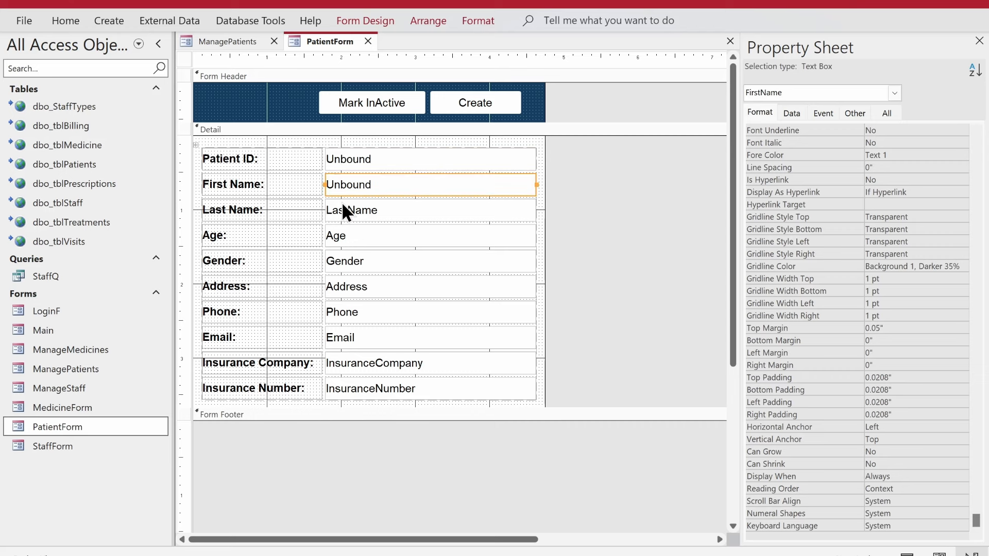
left_click(386, 213)
double_click(419, 216)
key("Delete")
left_click(292, 203)
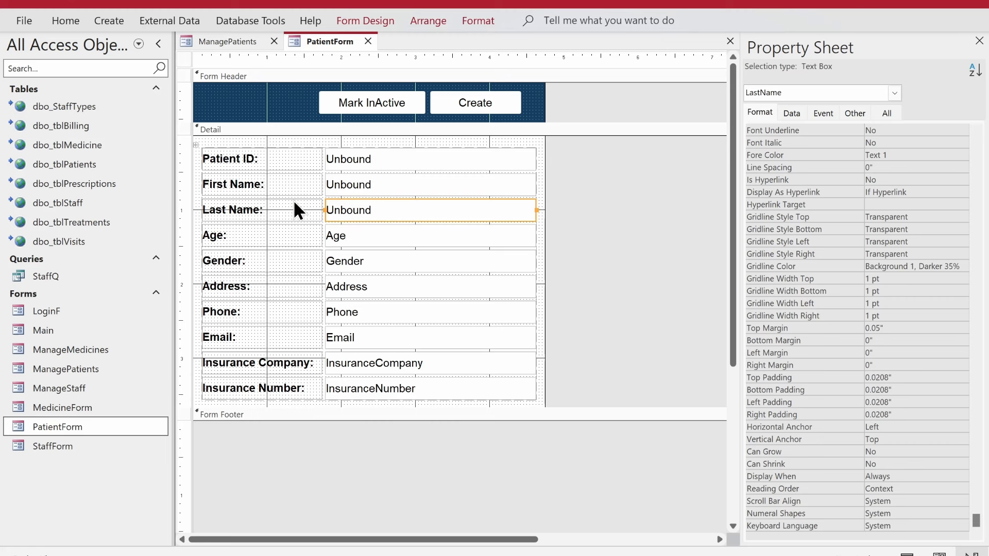
Clear the control sources of the Age, Gender and Address text boxes so they are unbound
left_click(344, 233)
double_click(344, 233)
key("Delete")
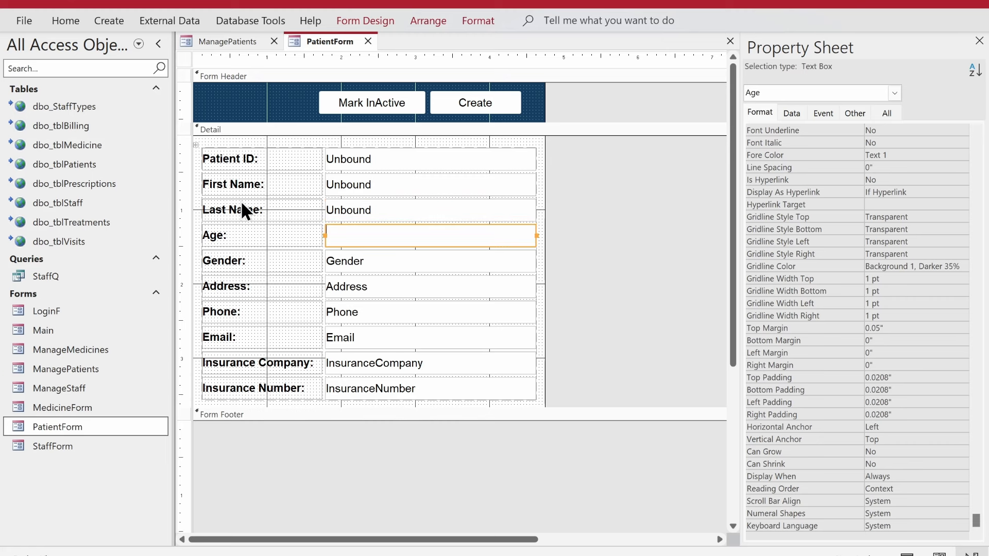
key("Return")
left_click(345, 265)
double_click(344, 262)
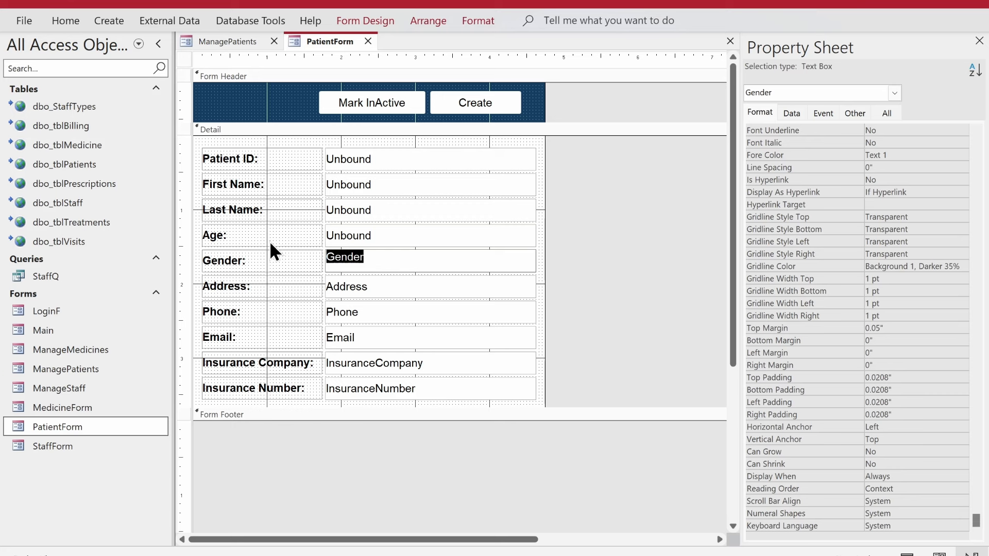
key("Delete")
key("Return")
left_click(360, 285)
double_click(360, 284)
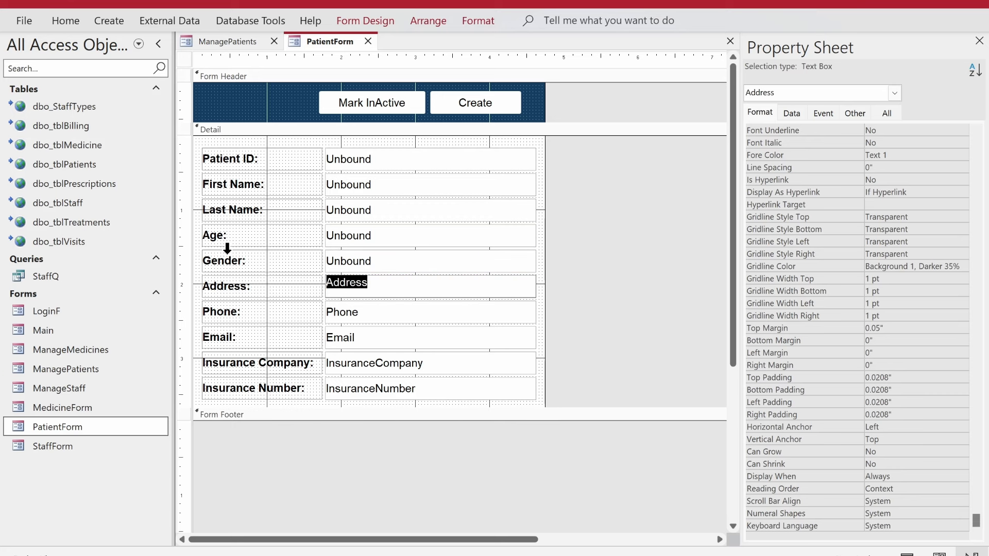
key("Delete")
key("Return")
Clear the control sources of the Phone and Email text boxes so they are unbound
left_click(388, 312)
double_click(388, 312)
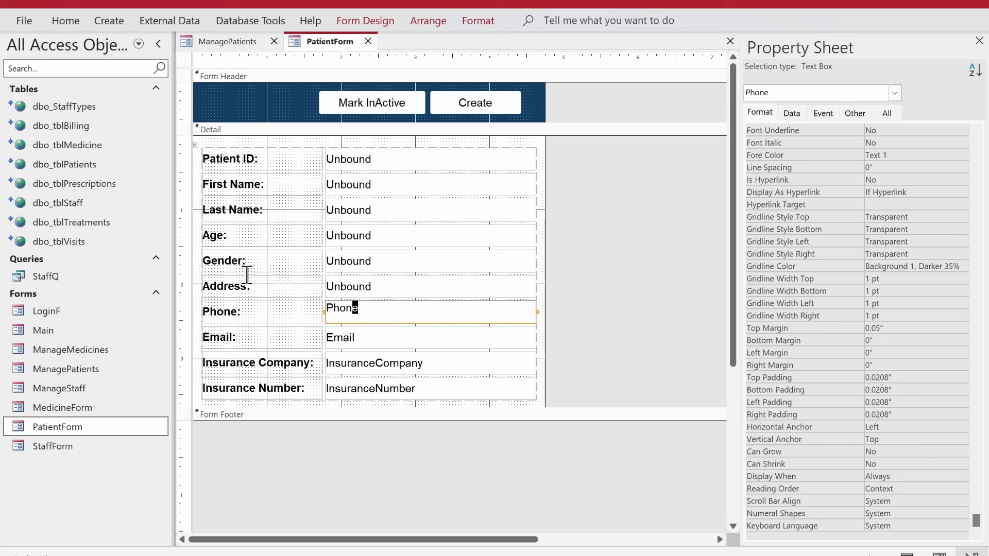
key("Delete")
key("Return")
left_click(382, 335)
double_click(381, 336)
key("Delete")
key("Return")
Unbind the InsuranceCompany and InsuranceNumber text boxes by clearing their control sources
left_click(452, 367)
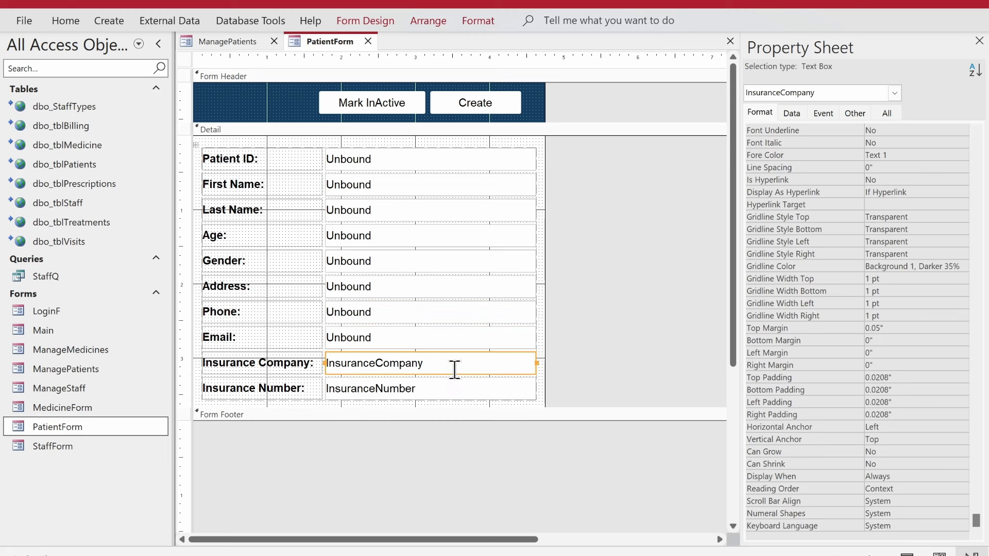
double_click(453, 366)
key("Delete")
key("Return")
left_click(438, 395)
double_click(438, 394)
key("Delete")
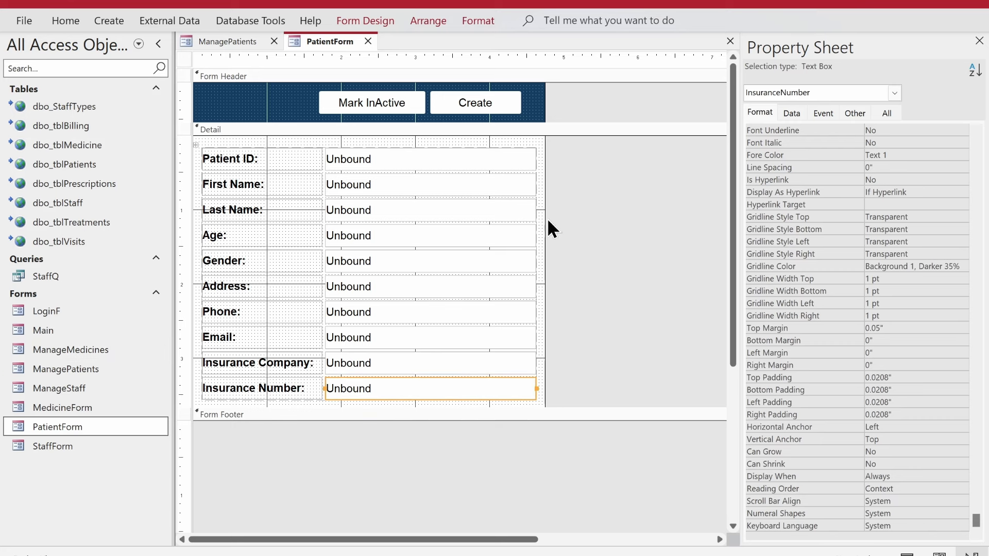
Disable and lock the Patient ID and Insurance Number text boxes
left_click(429, 159)
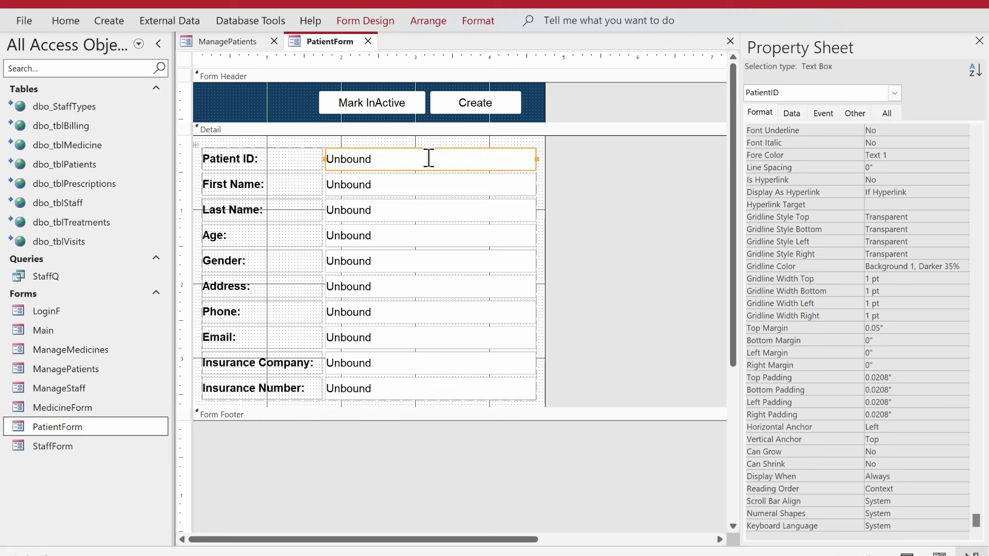
left_click(473, 385, "shift")
left_click(794, 113)
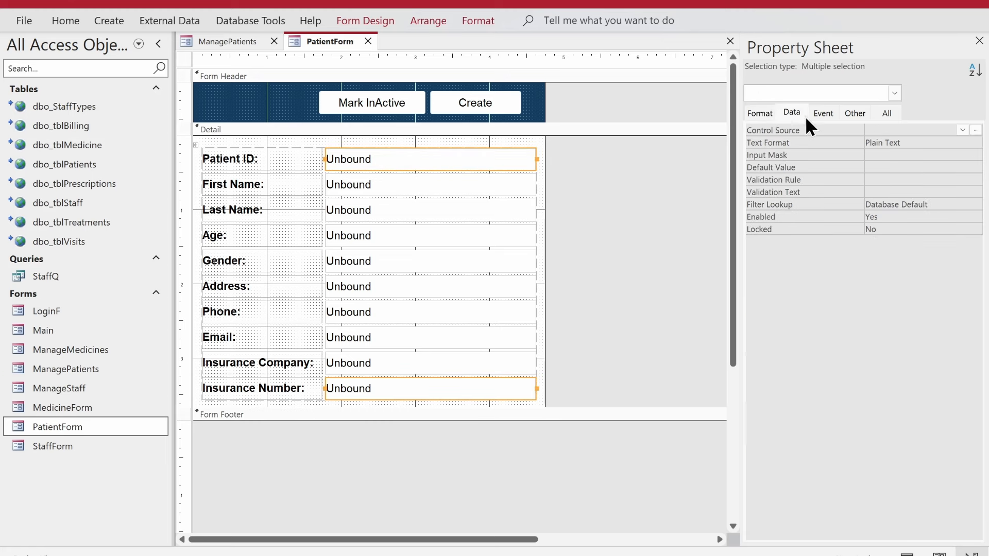
double_click(891, 216)
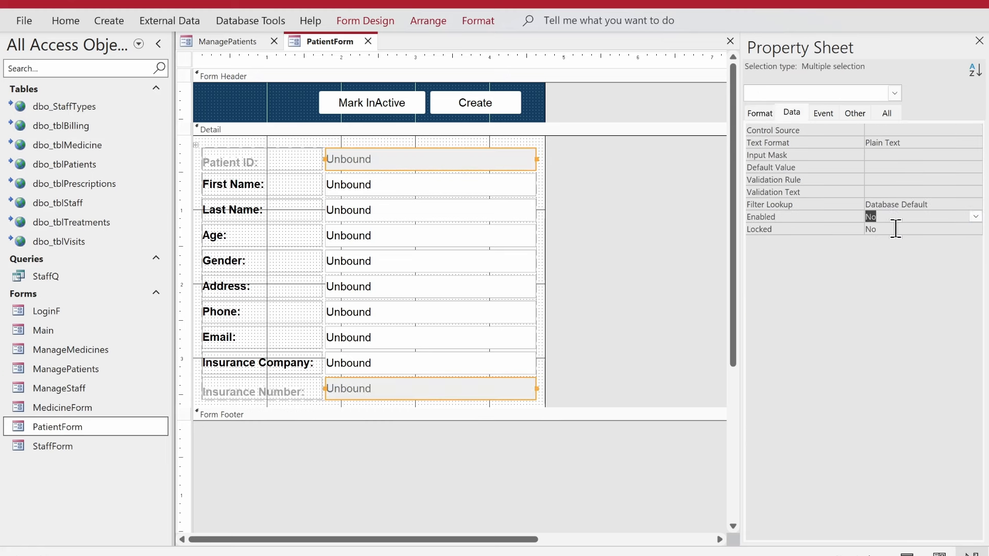
double_click(893, 229)
Fill the Patient ID and Insurance Number text boxes with a light grey background
right_click(312, 37)
left_click(331, 40)
left_click(482, 21)
left_click(758, 45)
left_click(714, 128)
left_click(614, 199)
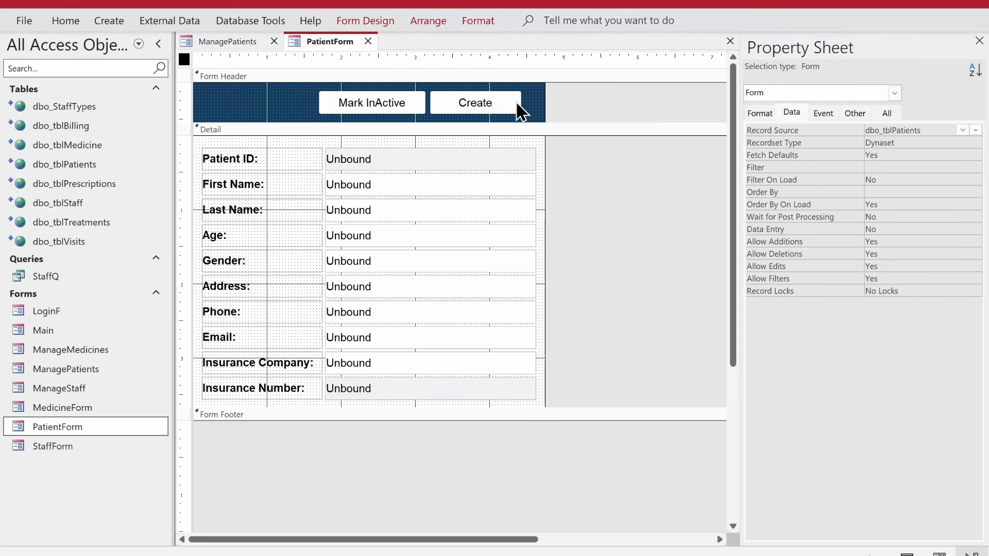
Change the caption of the Mark InActive button in the form header to "Update"
left_click(375, 100)
left_click(397, 101)
left_click_drag(398, 101, 303, 72)
type("Update")
key("Return")
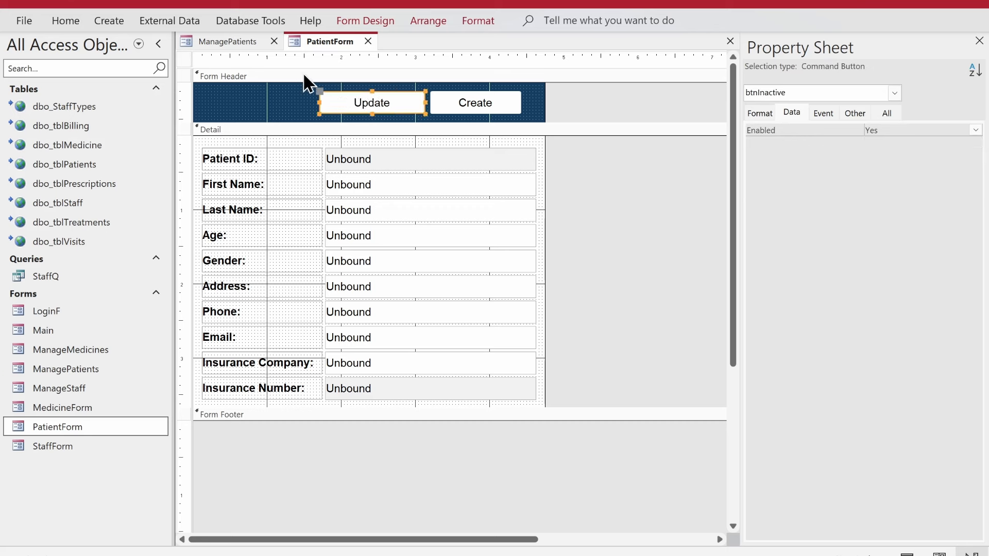
Rename the form header's Update button control to btnUpdate
left_click(766, 114)
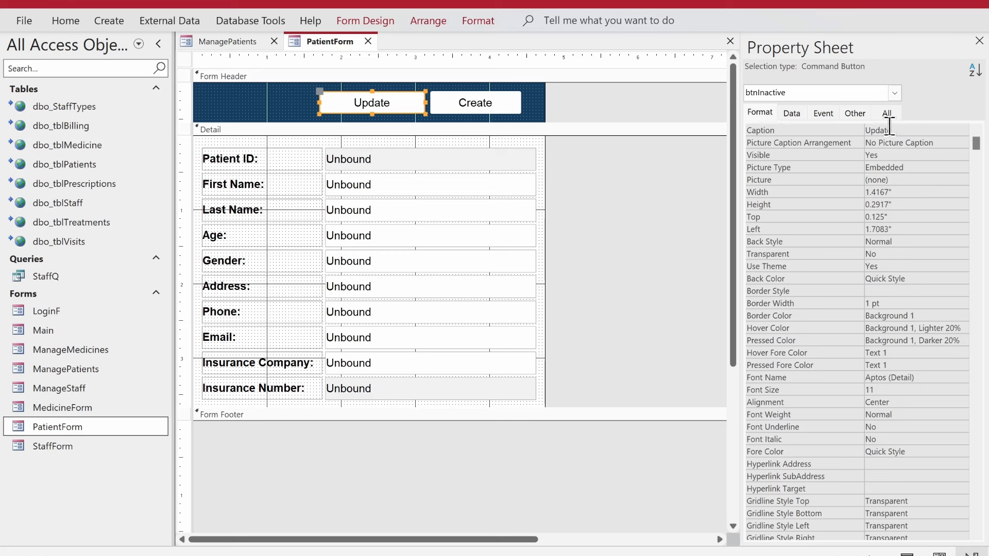
left_click(855, 113)
left_click_drag(882, 128, 962, 146)
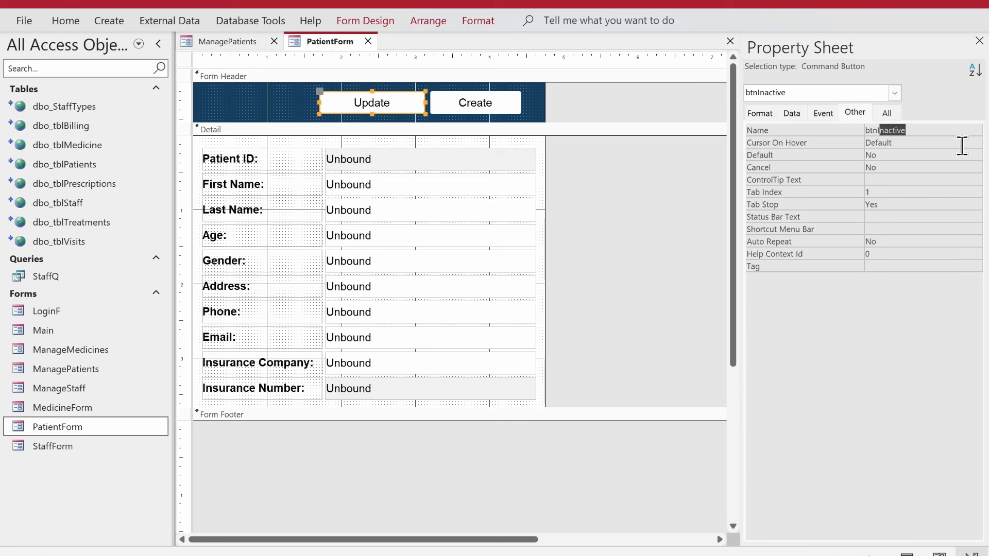
key("BackSpace")
key("BackSpace")
type("Update")
key("Return")
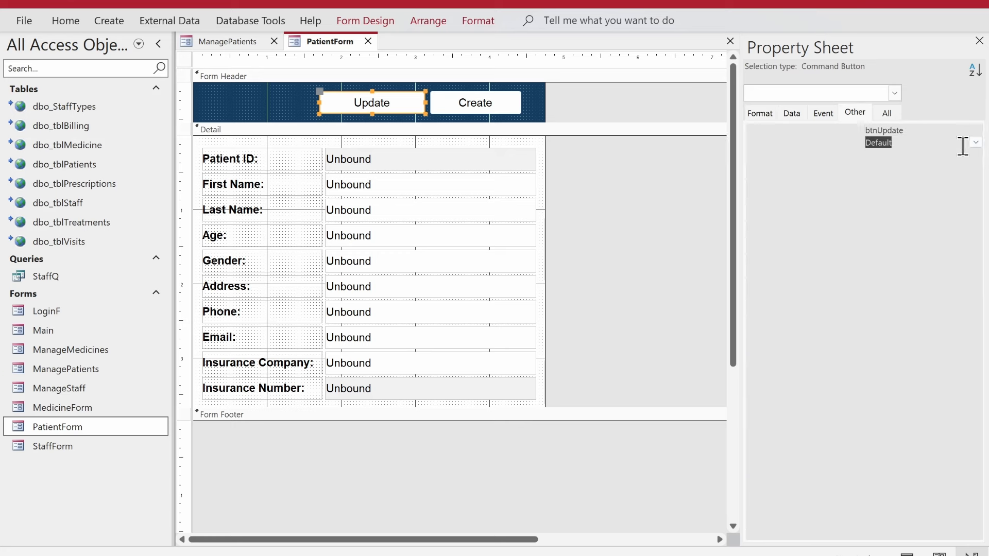
Open the Update button's On Click procedure and delete the leftover staff code along with the empty btnUpdate_Click procedure
left_click(820, 115)
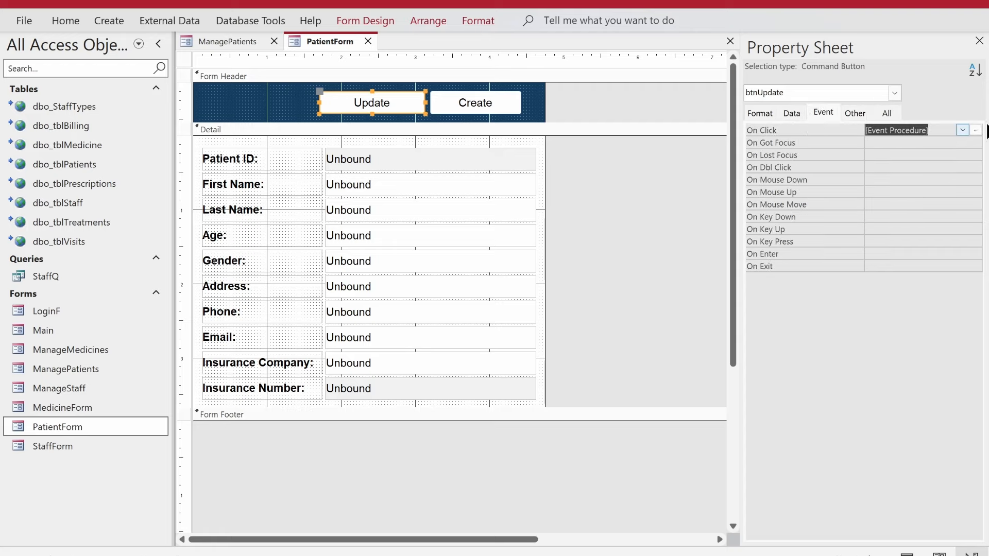
left_click(976, 130)
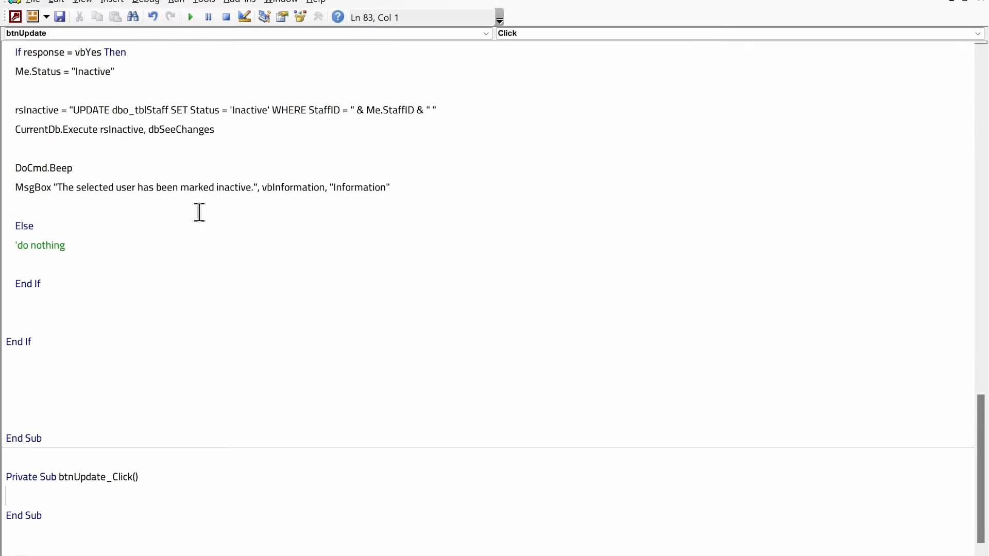
left_click_drag(58, 521, 3, 91)
key("Delete")
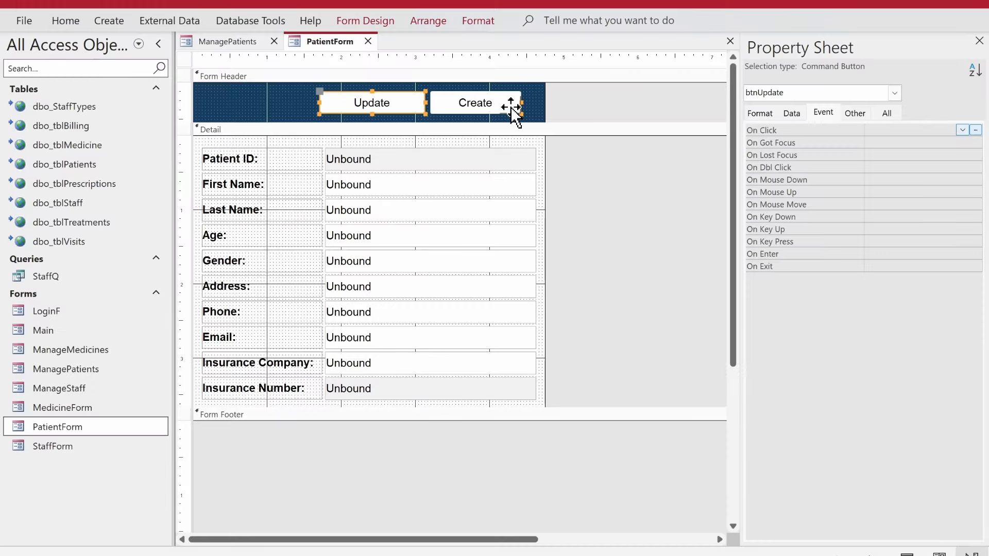
Select the Create button, and open the dbo_tblPatients table in Design View to examine its field names and data types
left_click(512, 103)
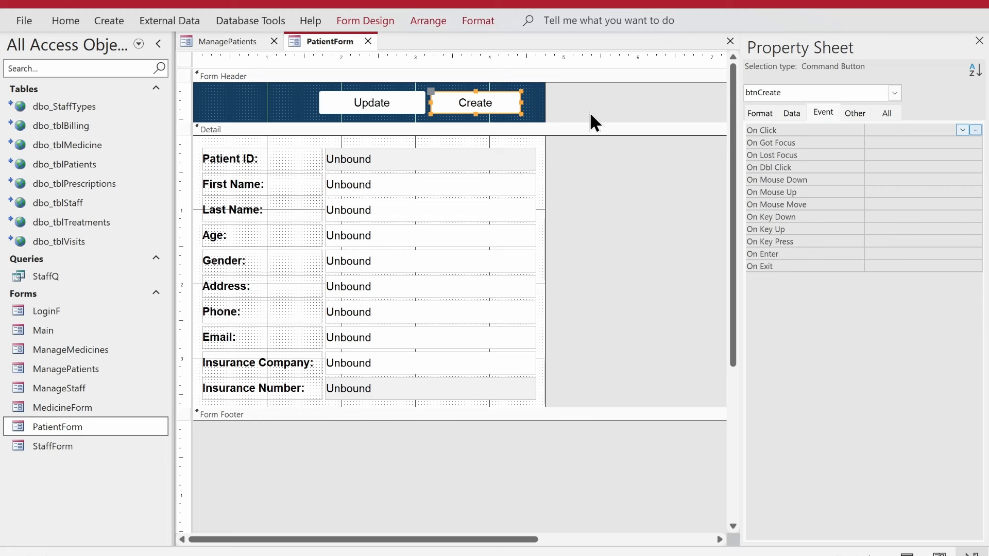
left_click_drag(103, 197, 96, 147)
right_click(86, 162)
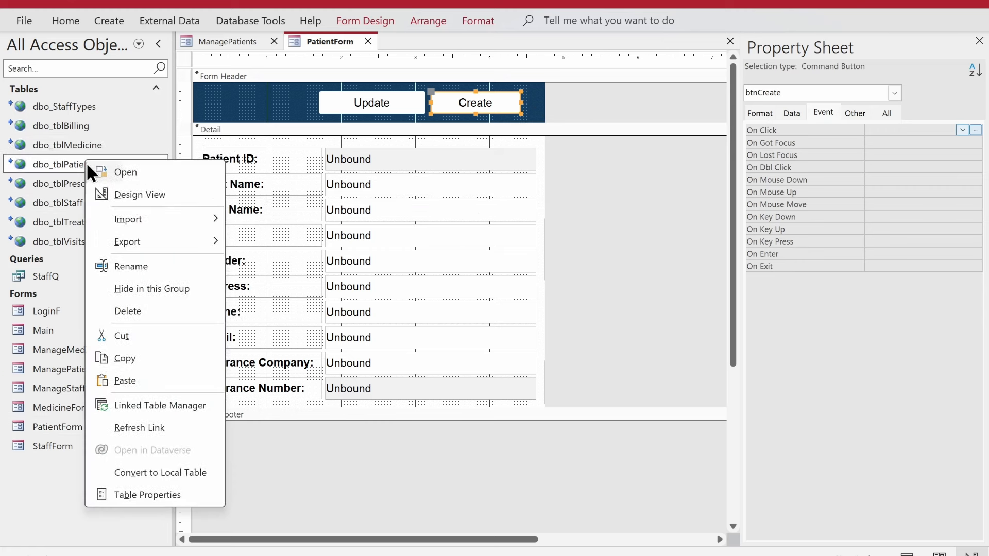
left_click(125, 193)
key("Return")
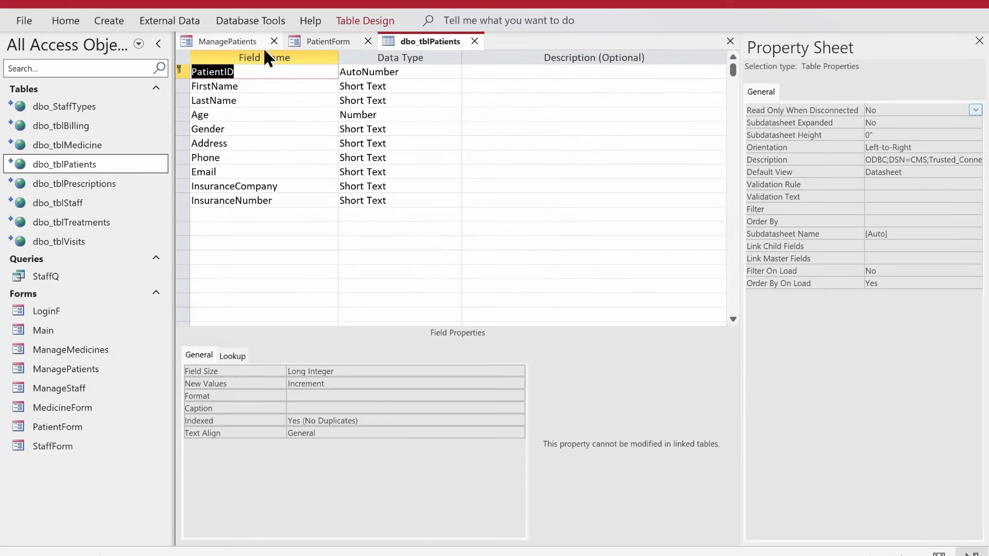
left_click(250, 41)
right_click(242, 43)
left_click(390, 46)
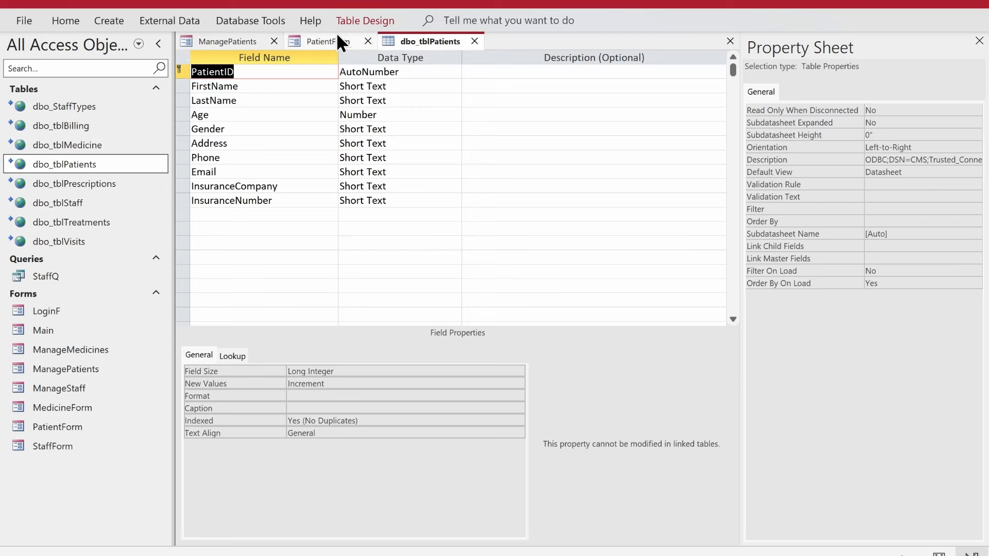
left_click(365, 21)
left_click(487, 181)
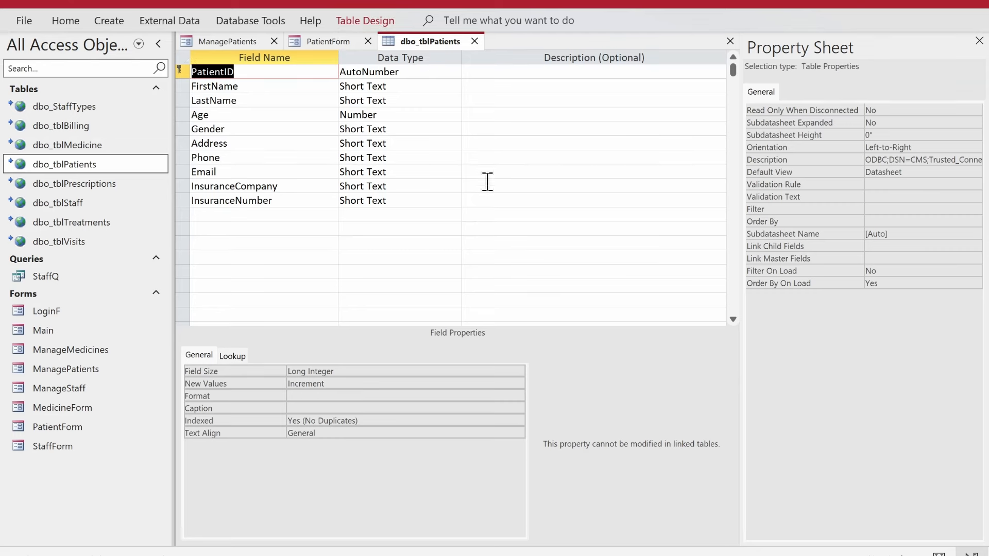
Create an On Click event procedure for PatientForm's Create button with the Code Builder and add blank lines inside it
left_click(335, 40)
left_click(977, 130)
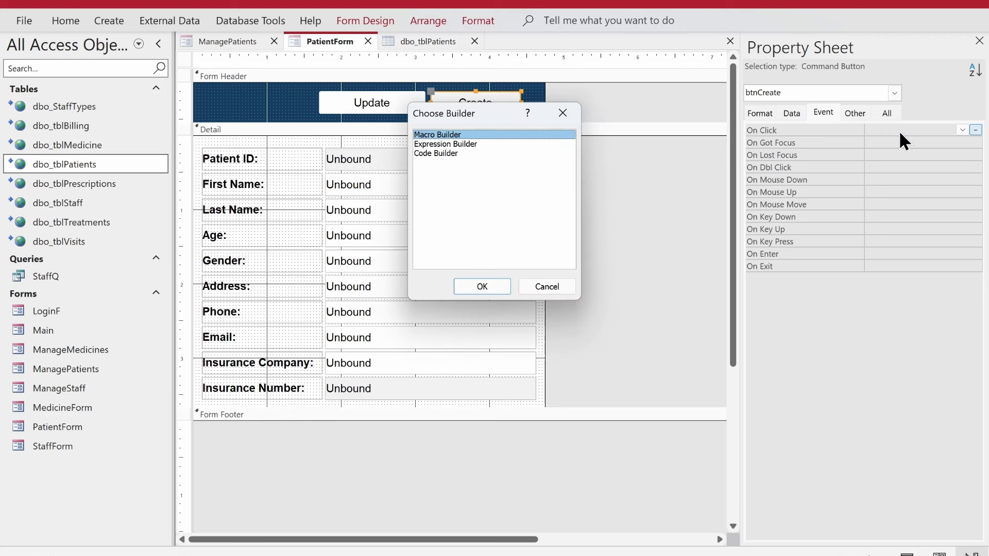
double_click(442, 155)
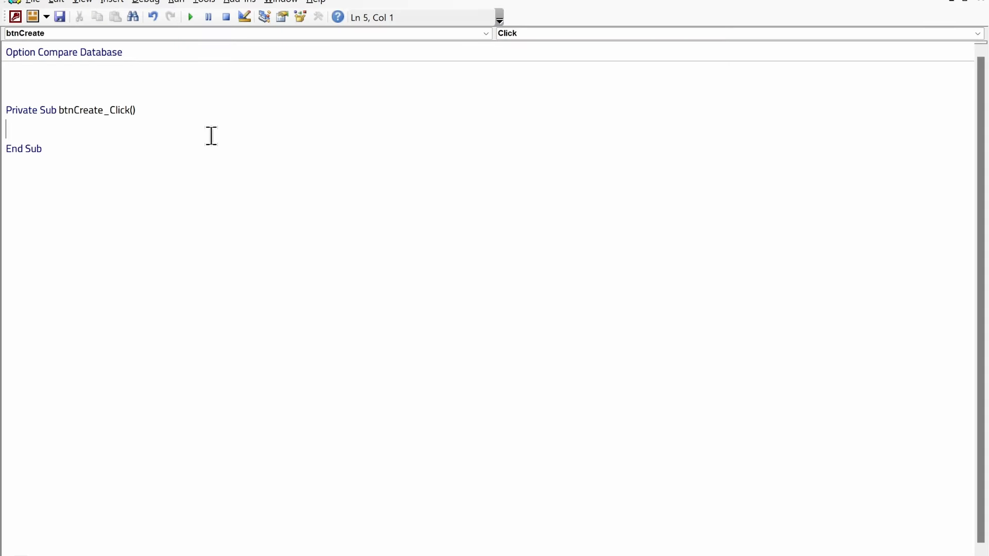
key("Return")
key("Return")
key("Return")
key("Up")
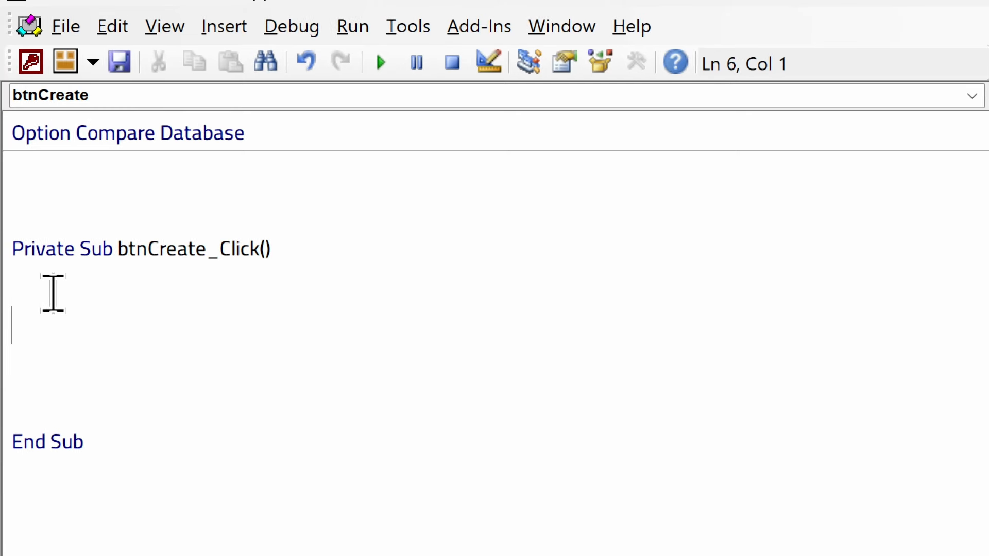
In btnCreate_Click, declare rs as Recordset and set it to CurrentDb.OpenRecordset with an empty quoted source name
type("dim")
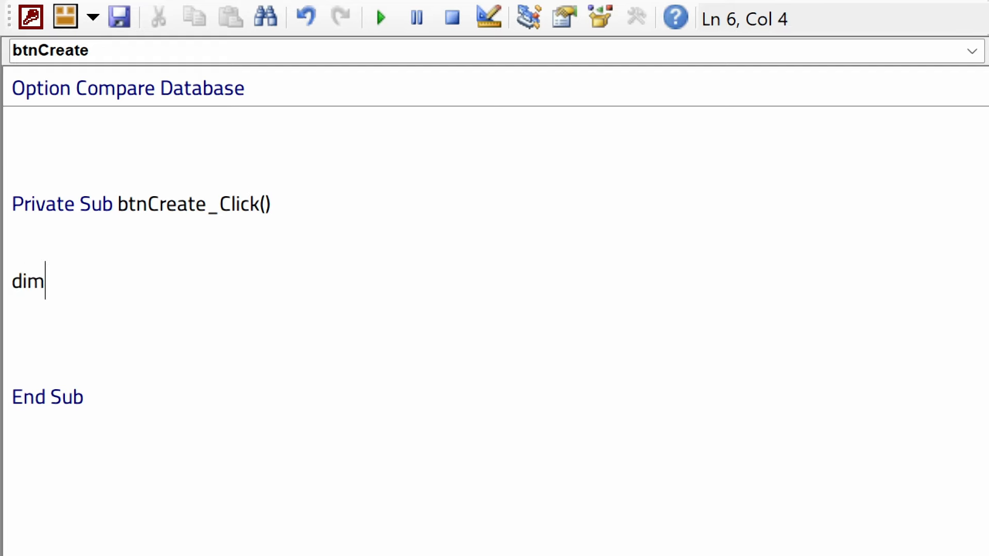
type(" rs as Recordset")
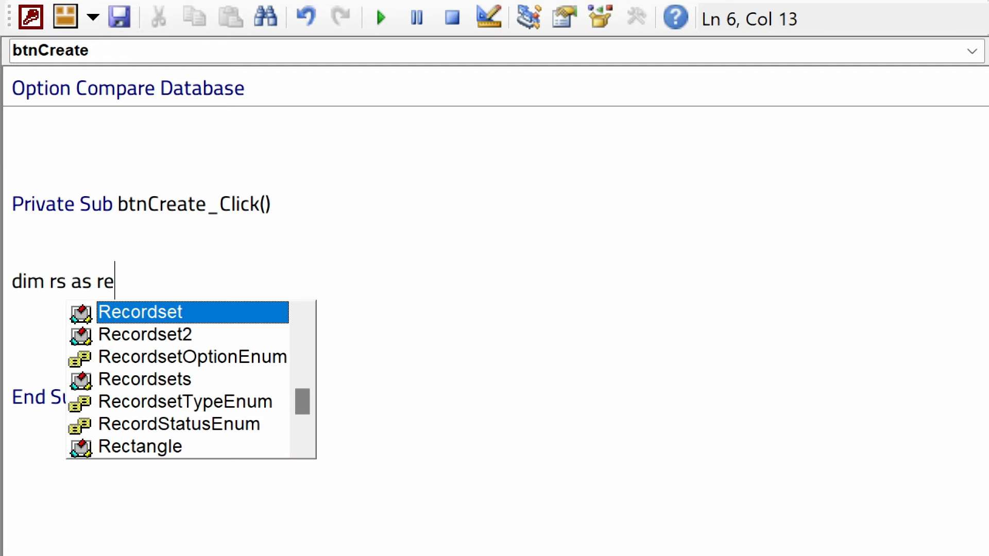
key("Return")
type("set rs =")
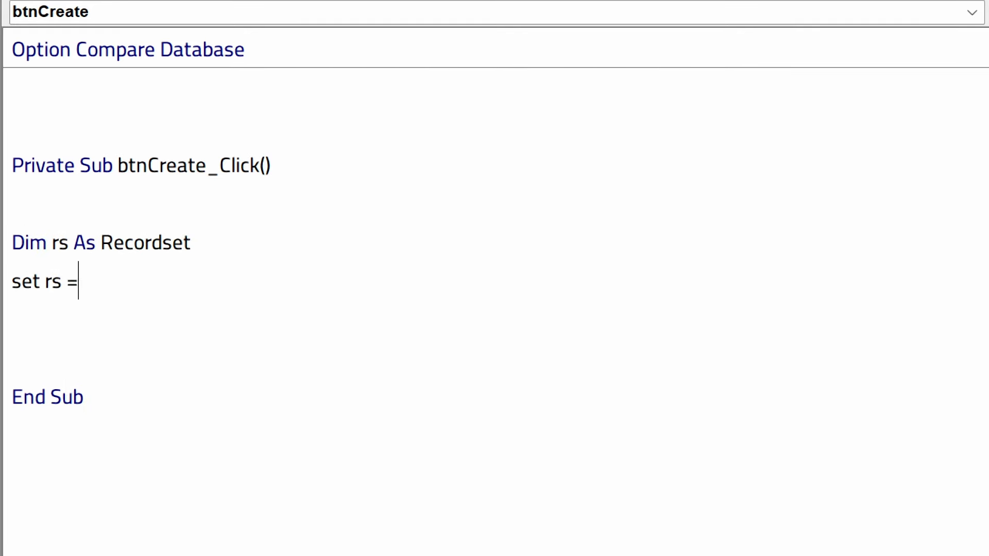
type(" currentd")
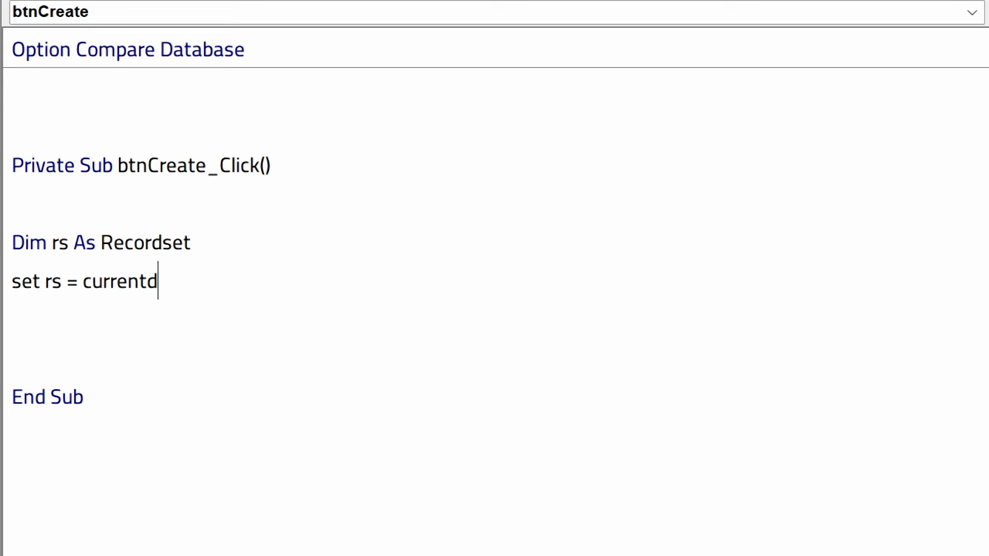
type("b.OpenReco")
key("Tab")
type("()")
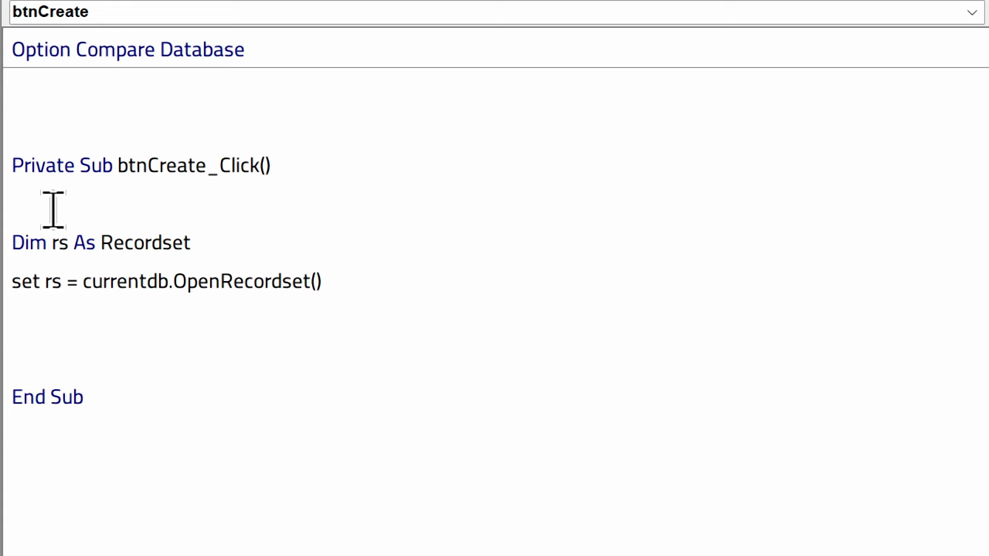
key("Left")
type("\"\"")
Close the dbo_tblPatients table, copy its name from the object list and insert it as the OpenRecordset source name
key("alt+Tab")
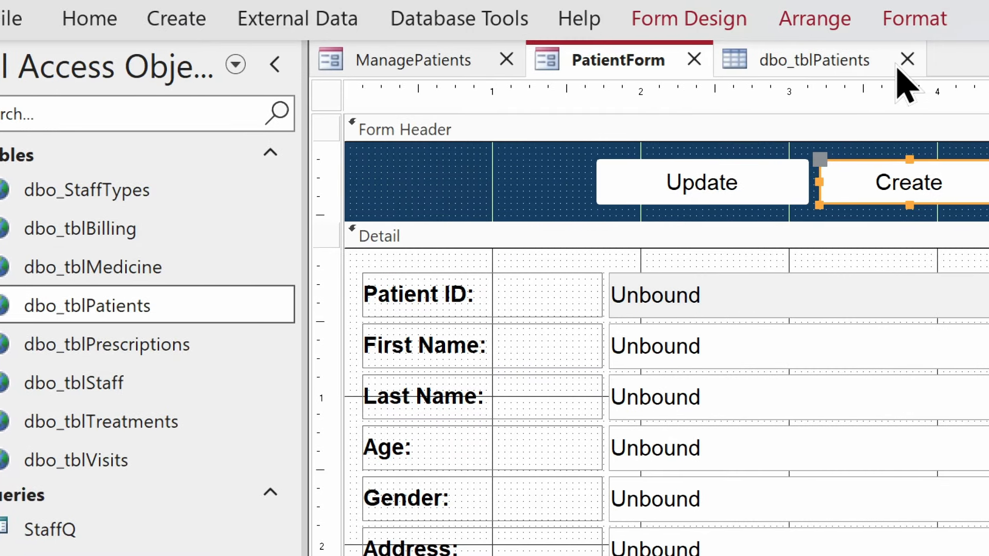
left_click(907, 60)
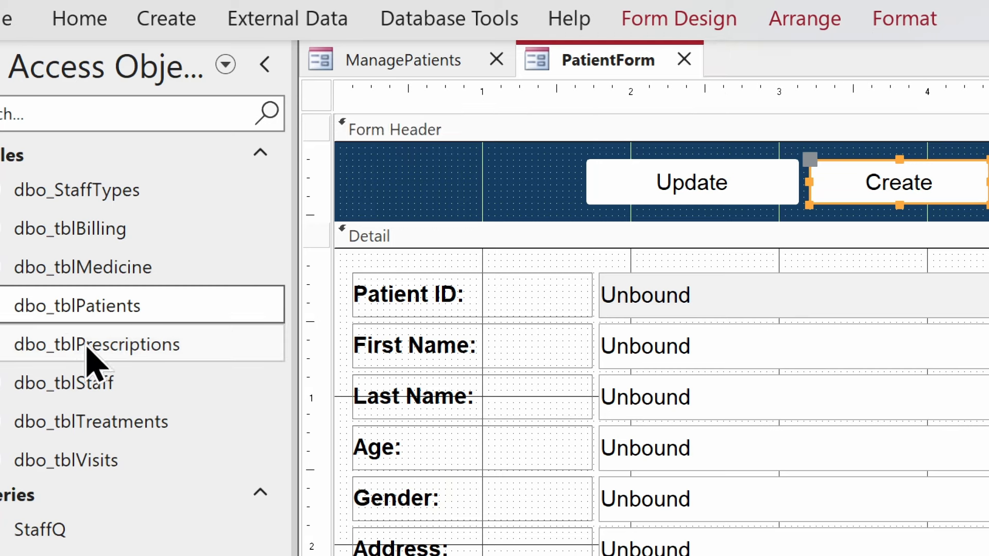
right_click(162, 297)
left_click(239, 508)
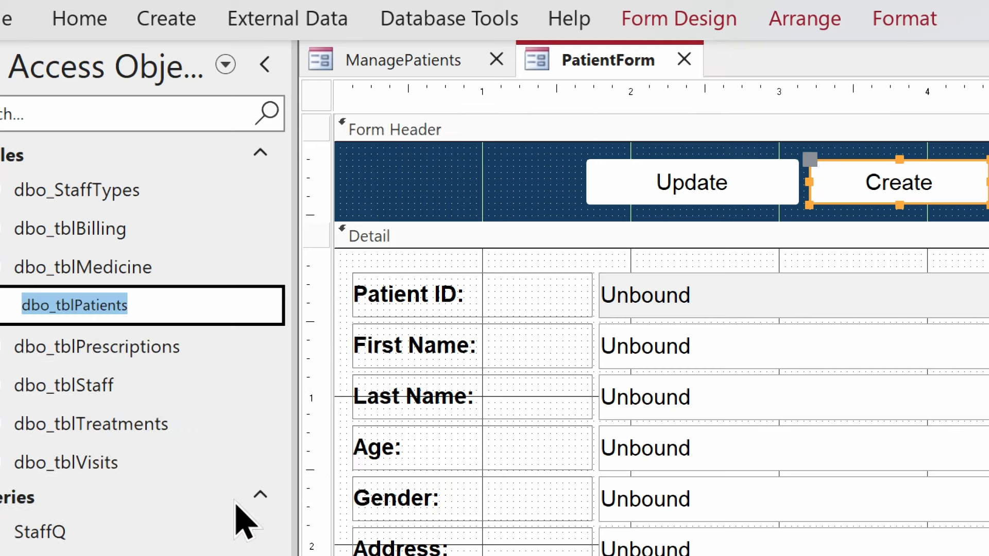
right_click(86, 306)
left_click(124, 362)
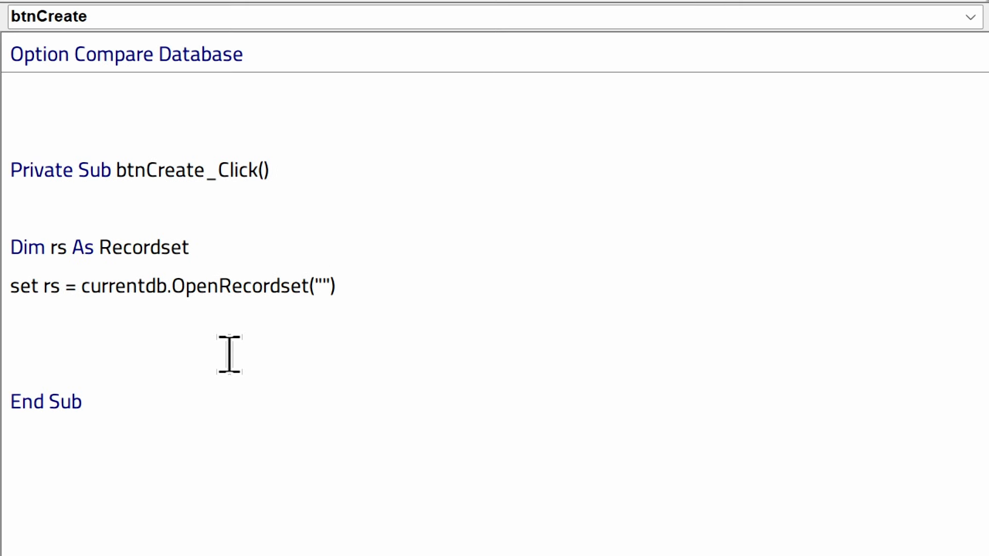
key("ctrl+v")
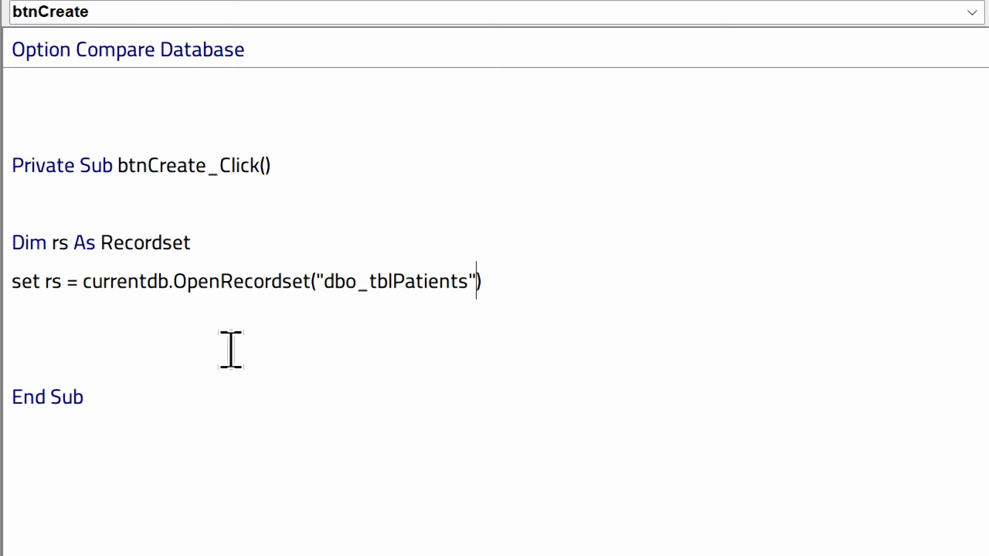
Add the dbOpenDynaset and dbSeeChanges arguments to the OpenRecordset call
type(",db")
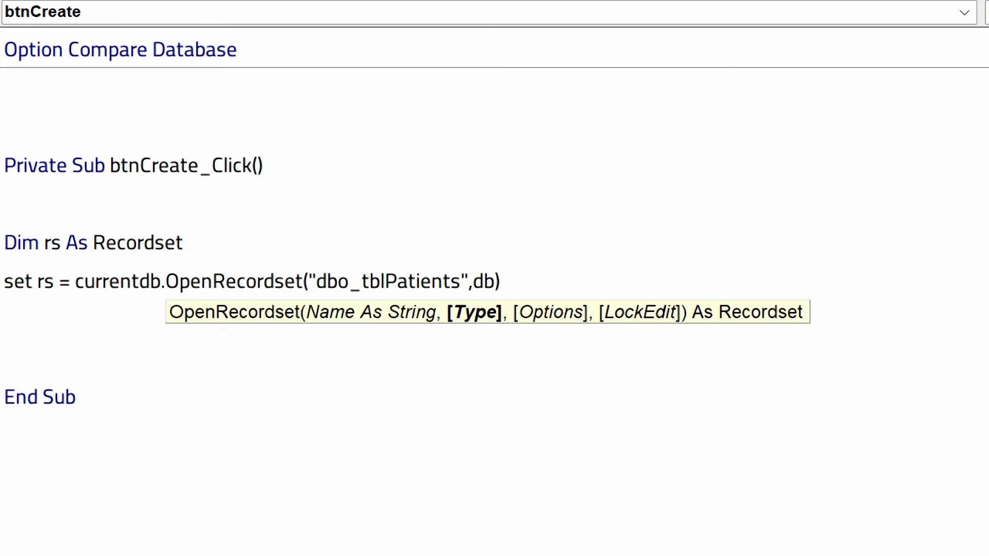
type("opendynaset")
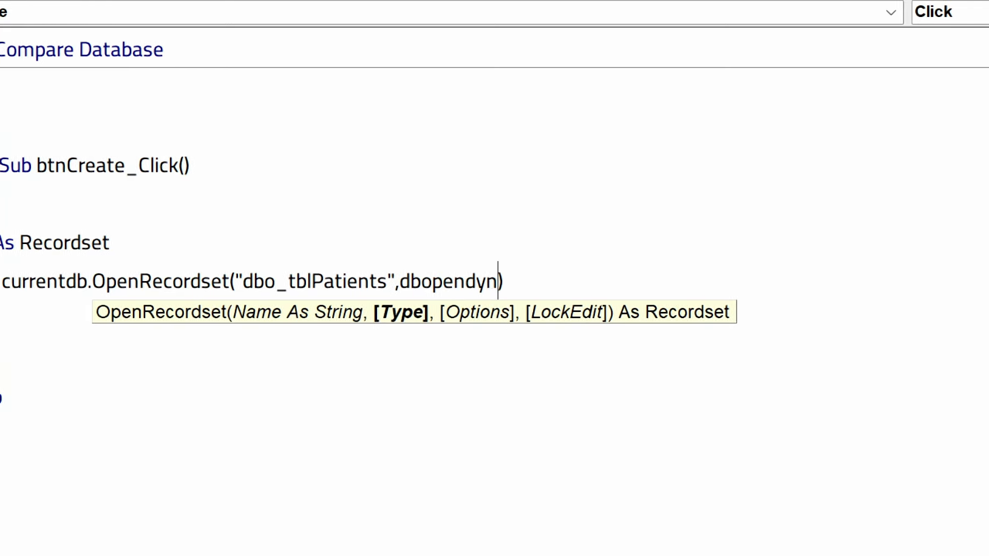
type(",dbsee")
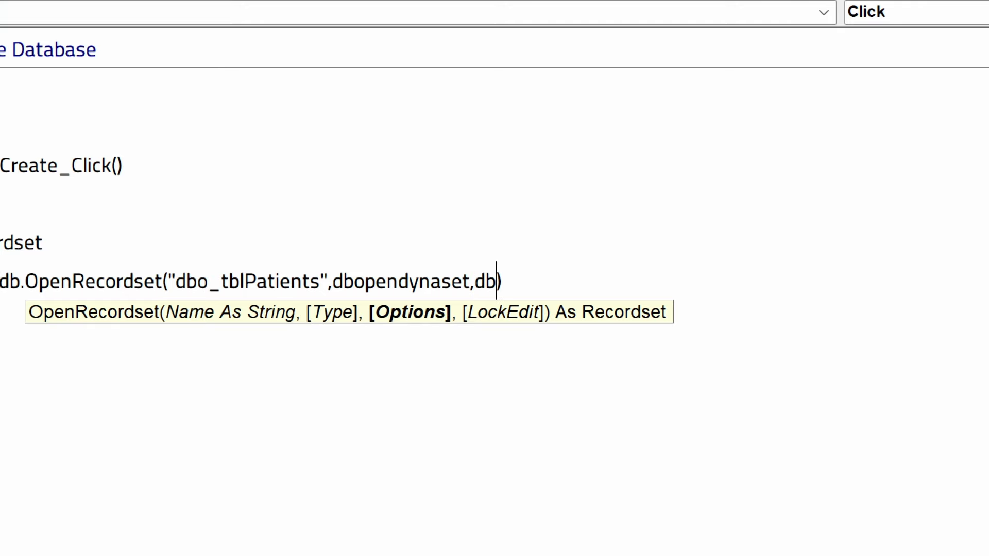
type("changes")
key("Down")
key("Down")
key("Down")
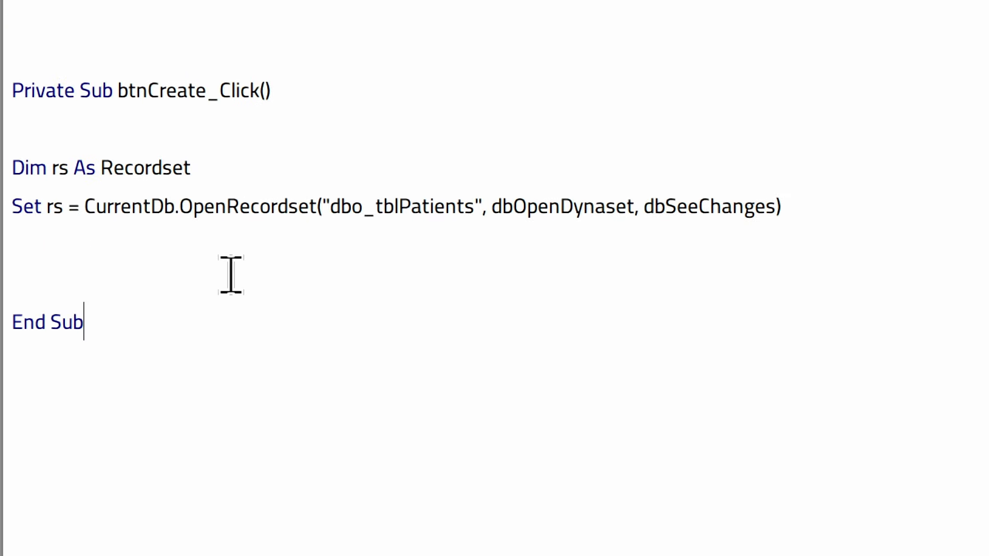
Add an rs.AddNew statement below the Set rs line, with blank lines after it for the field assignments
left_click(230, 275)
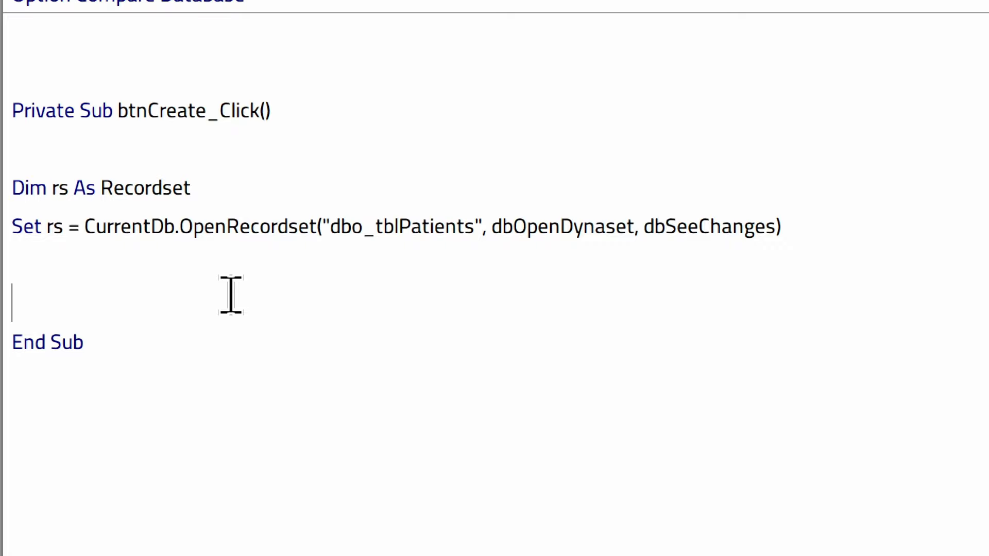
key("Return")
key("Return")
key("Return")
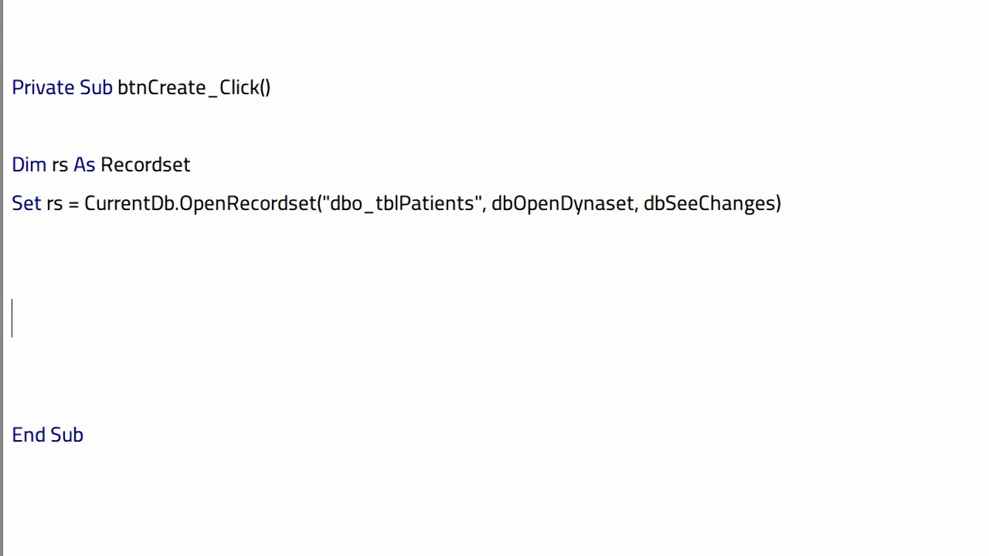
left_click(230, 234)
type("rs")
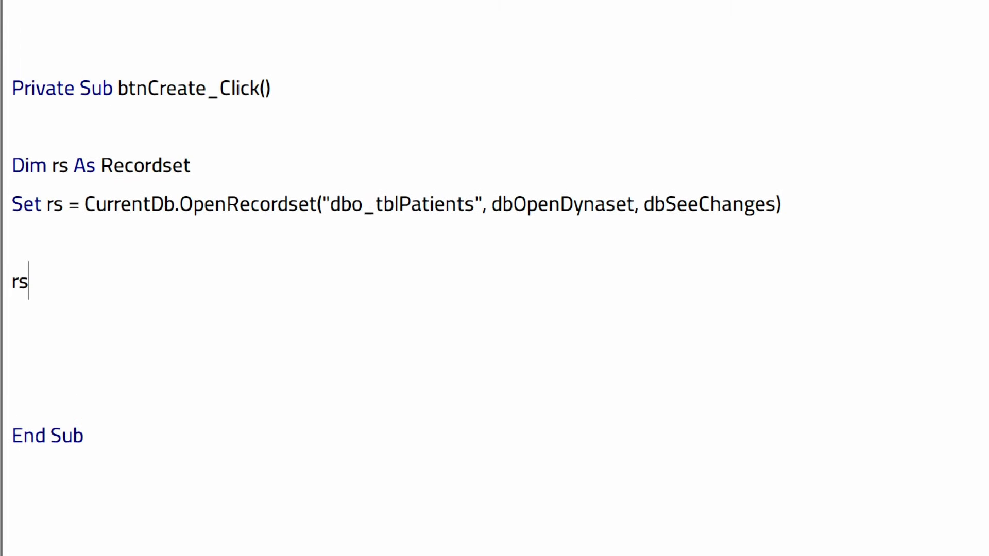
type(".add")
key("Return")
key("Return")
key("Return")
key("Return")
key("Return")
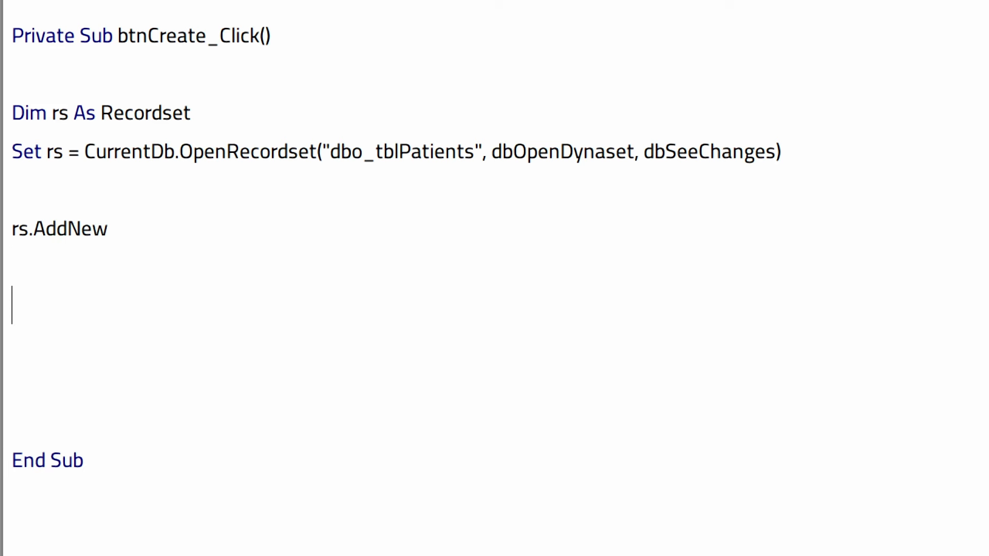
Add an rs.Update statement below rs.AddNew, before the end of the btnCreate_Click procedure
type("rsupdate")
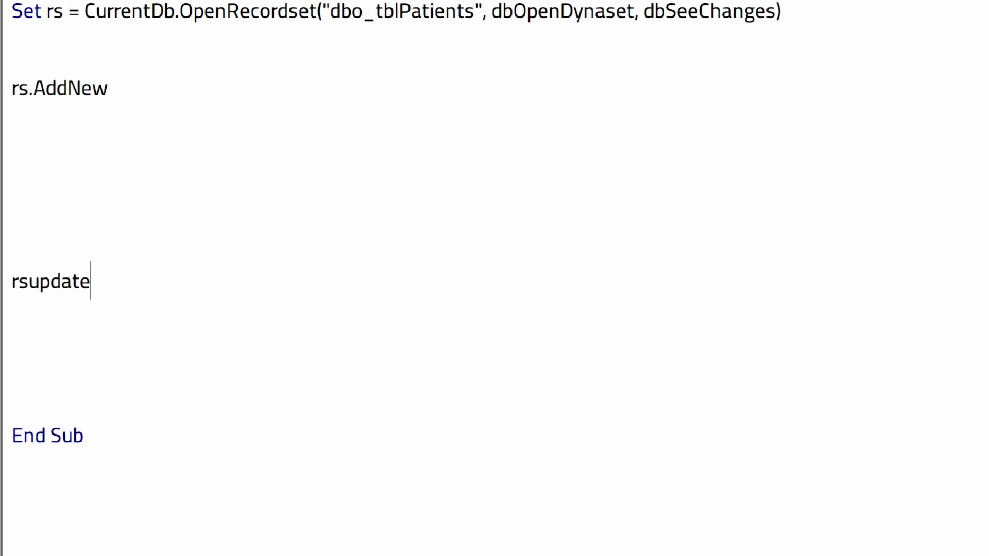
key("BackSpace")
key("BackSpace")
key("BackSpace")
key("BackSpace")
type("update")
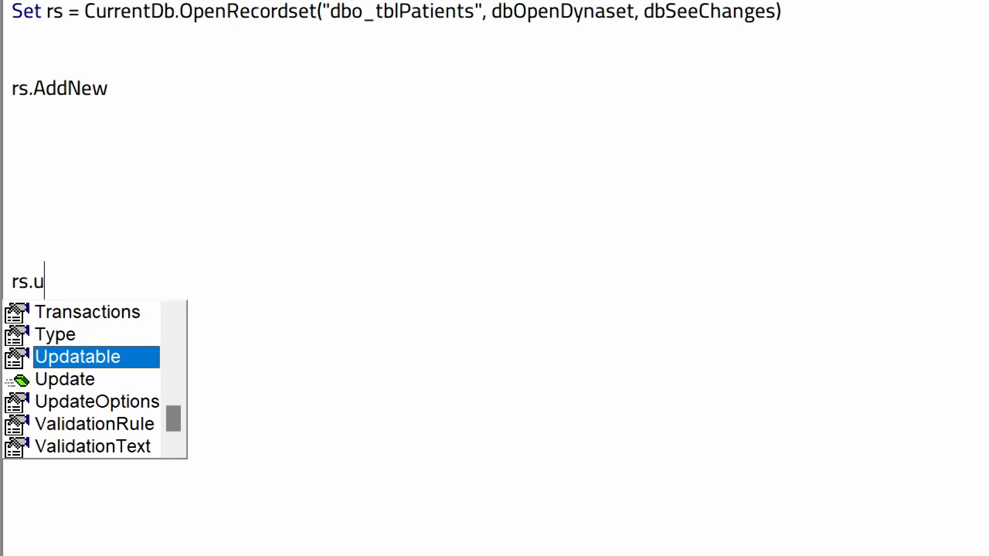
key("Tab")
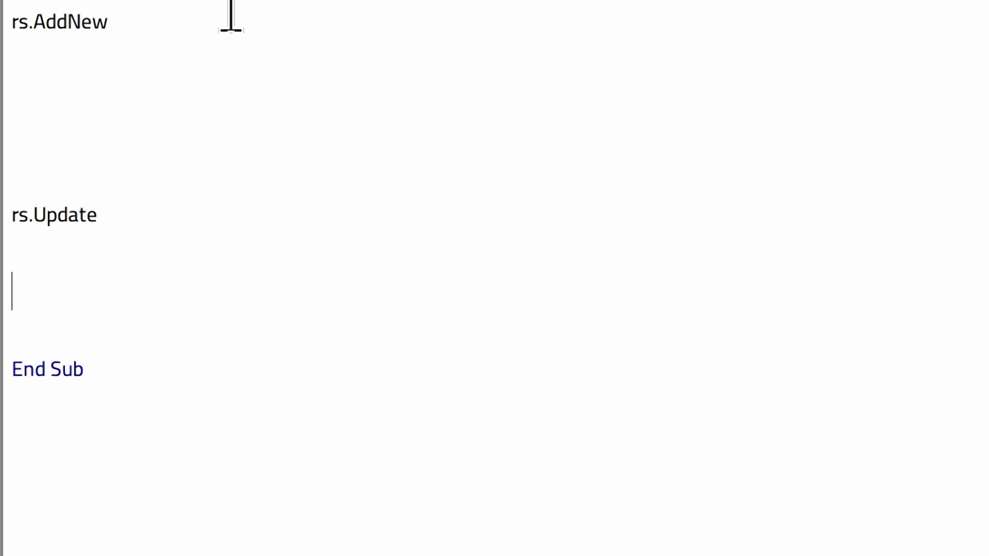
Add rs.Close and Set rs = Nothing statements below rs.Update in the btnCreate_Click procedure
type("rs.clos")
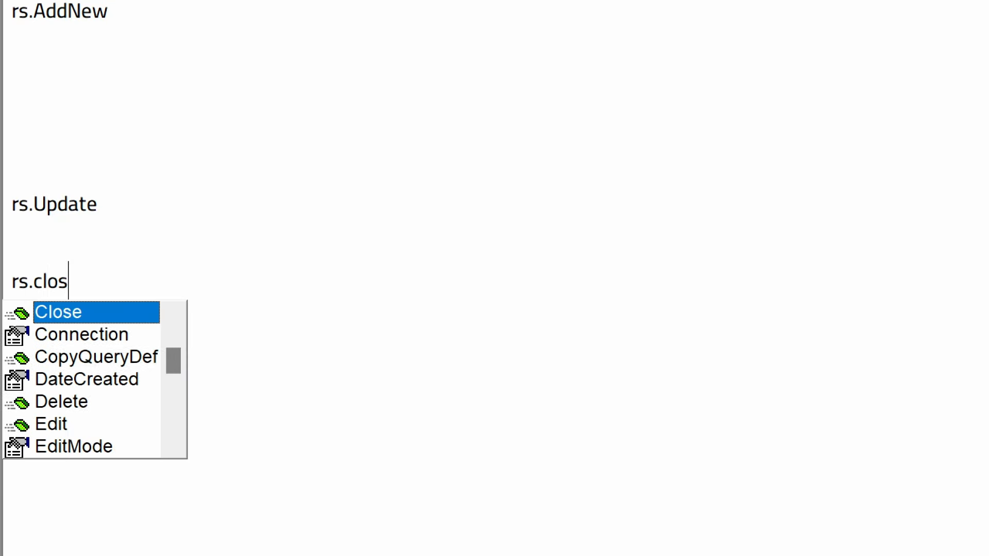
key("Tab")
key("Return")
type("set rs")
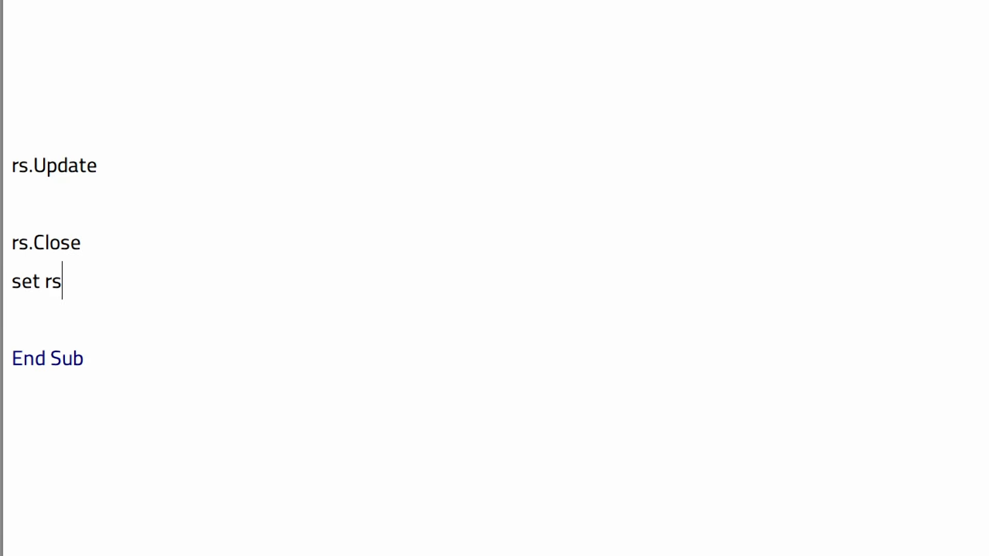
type(" = nothing")
key("Return")
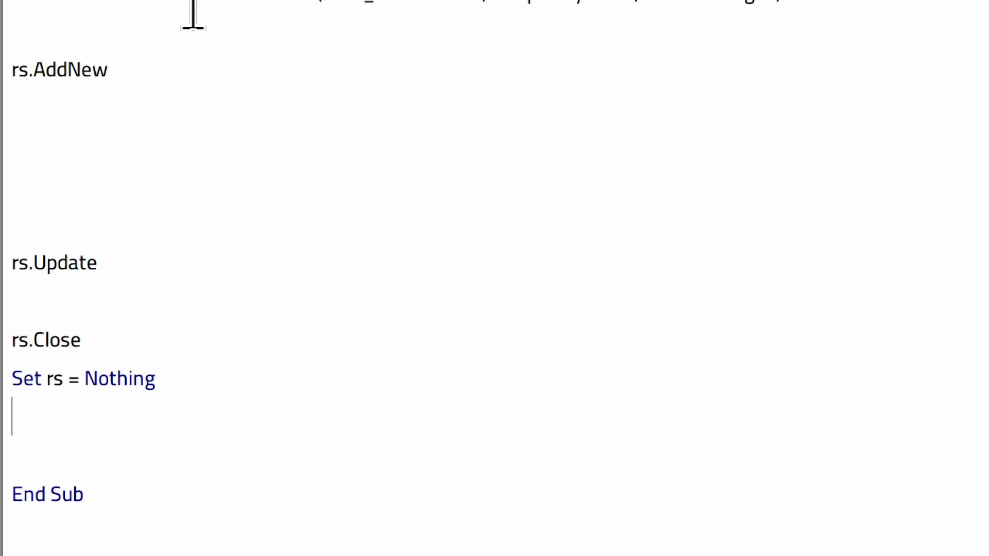
Open the linked dbo_tblPatients table in Design View to get its field names
left_click(164, 53)
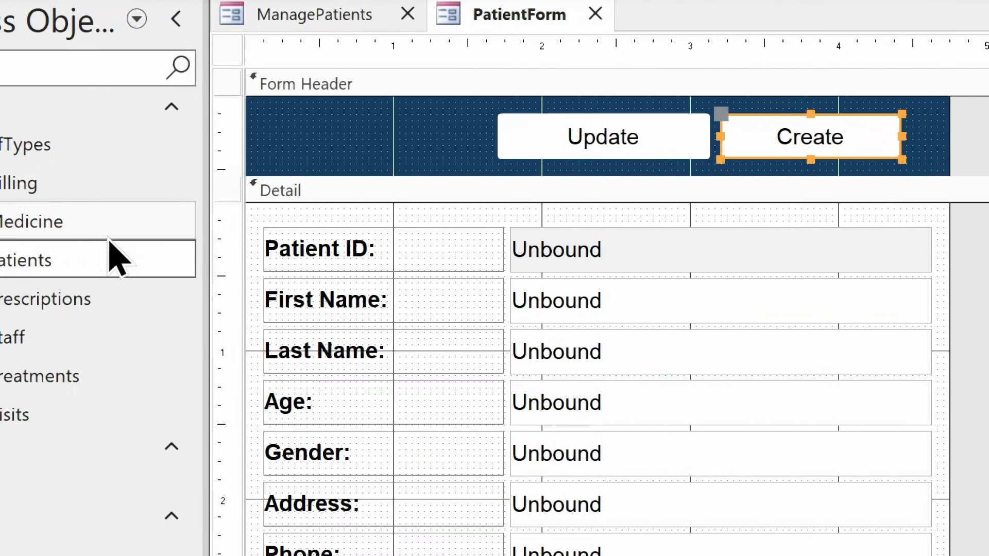
right_click(56, 260)
left_click(135, 323)
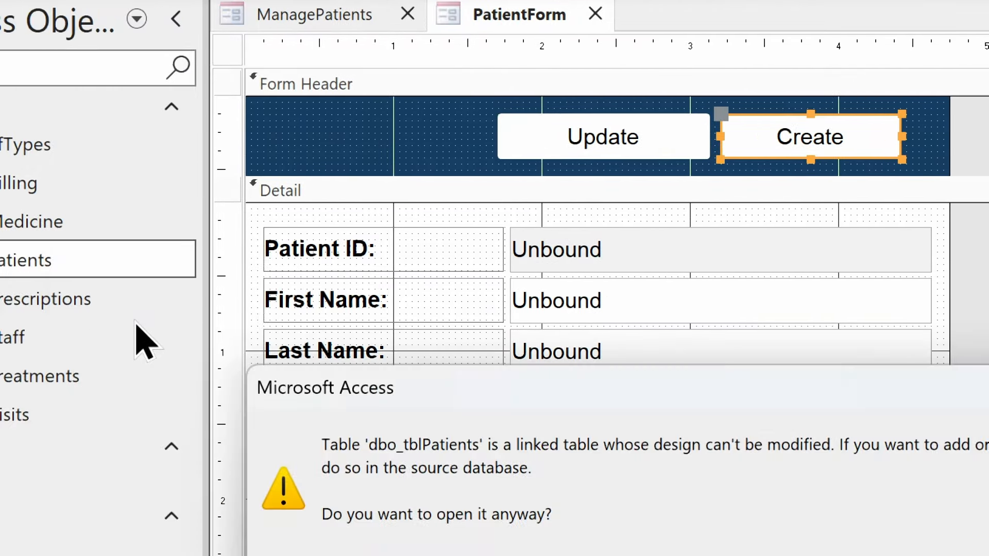
key("Return")
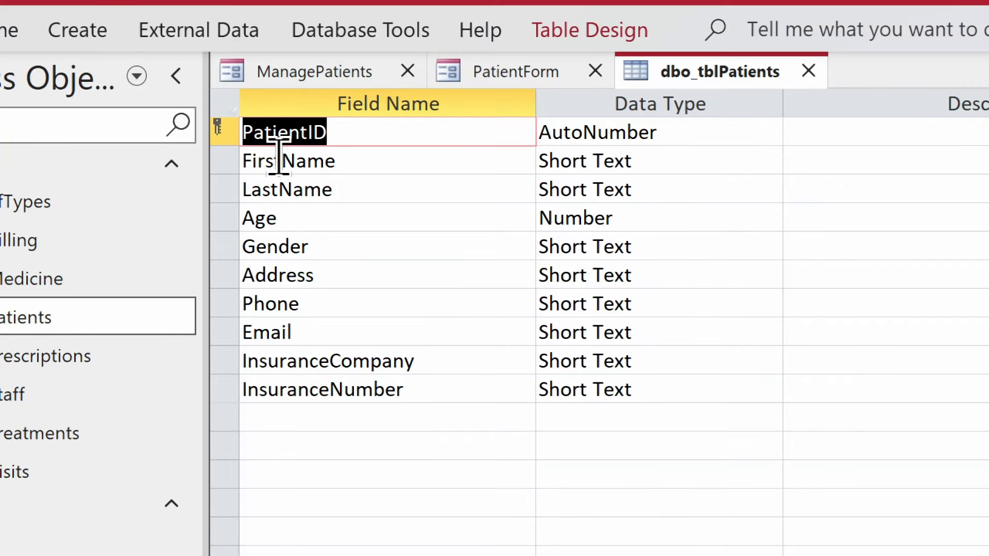
Below rs.AddNew, assign Me.FirstName to rs!FirstName and Me.LastName to rs!LastName, taking the field names from the dbo_tblPatients design
key("Down")
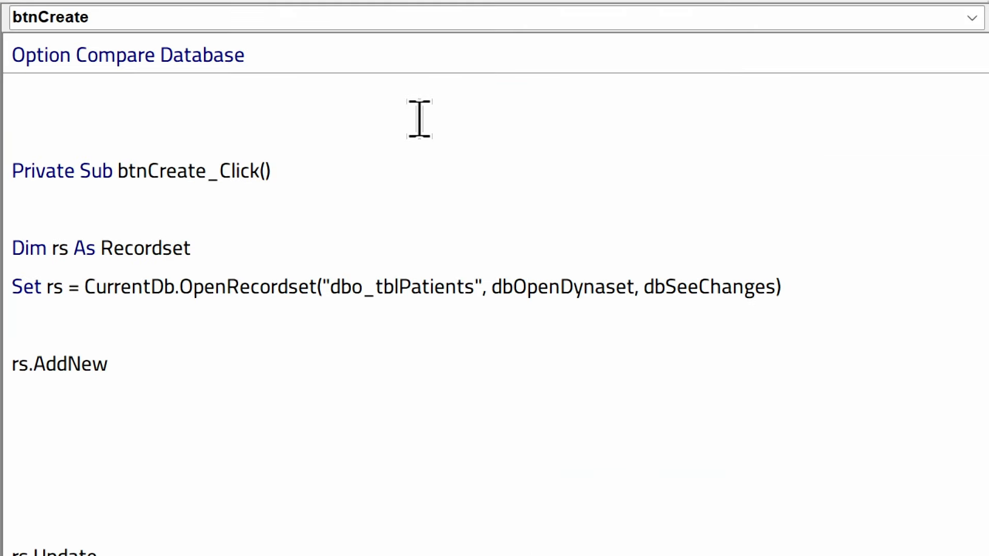
type("rs!FirstName = ")
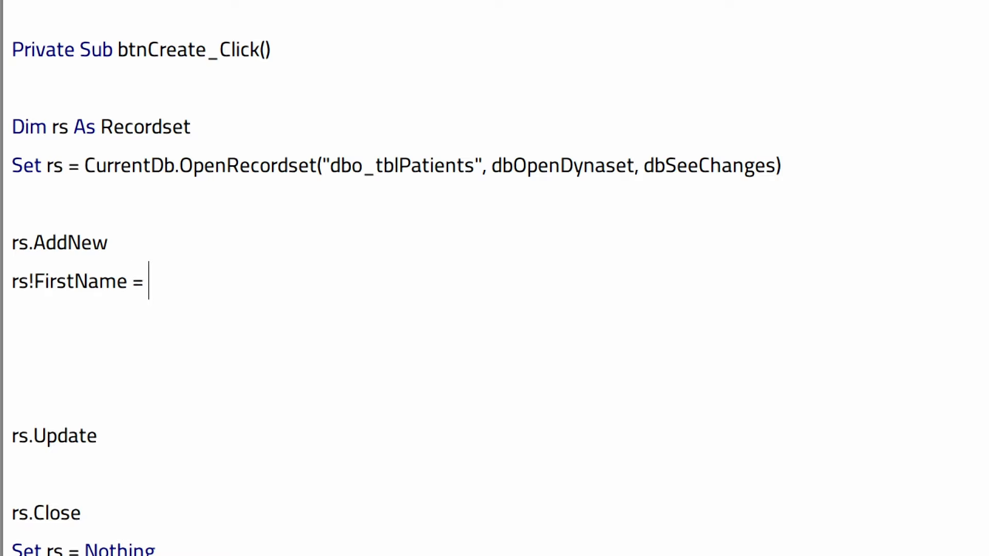
type("me.FirstName")
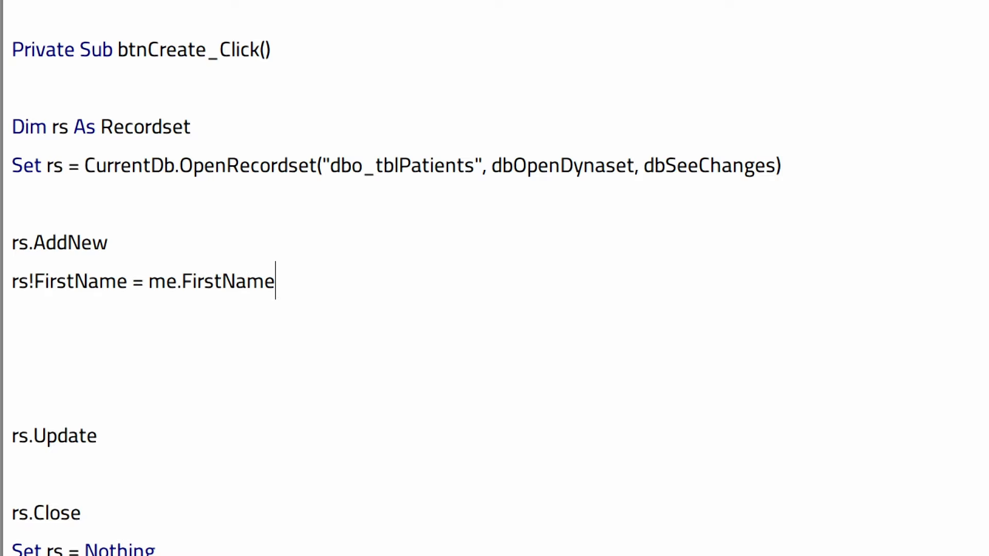
key("Return")
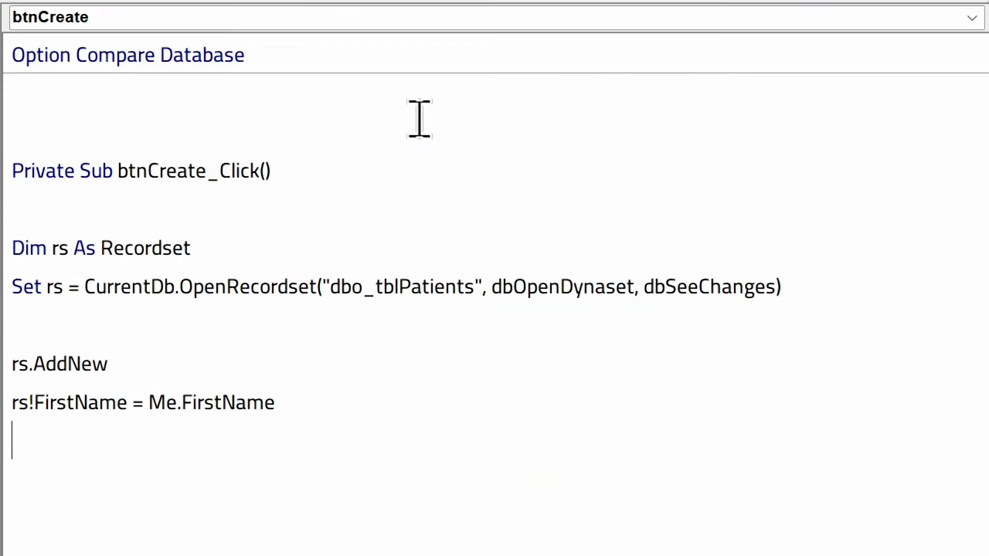
type("rs!")
type("LastName")
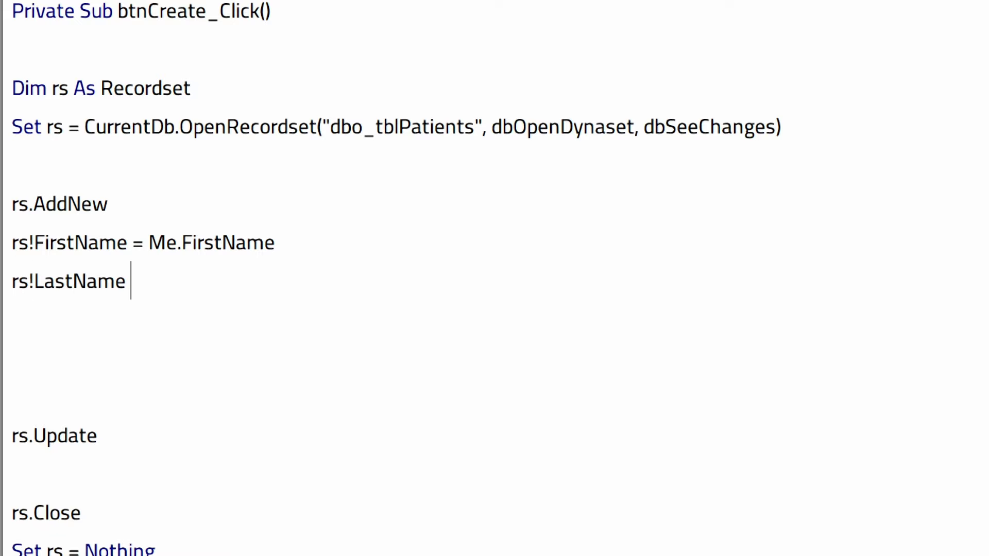
type("= me.LastName")
key("Return")
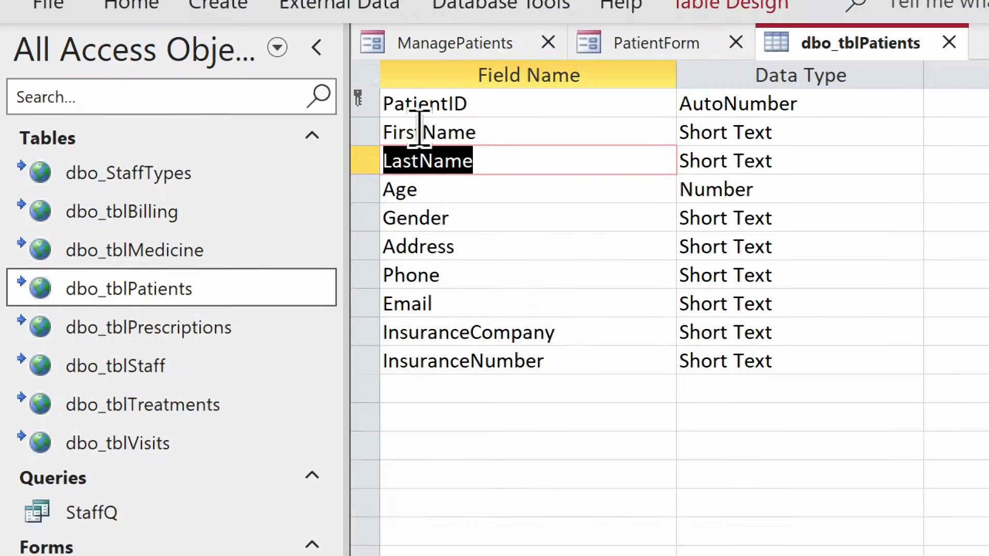
Add the assignments rs!Age = Me.Age and rs!Gender = Me.Gender below the LastName line
key("Down")
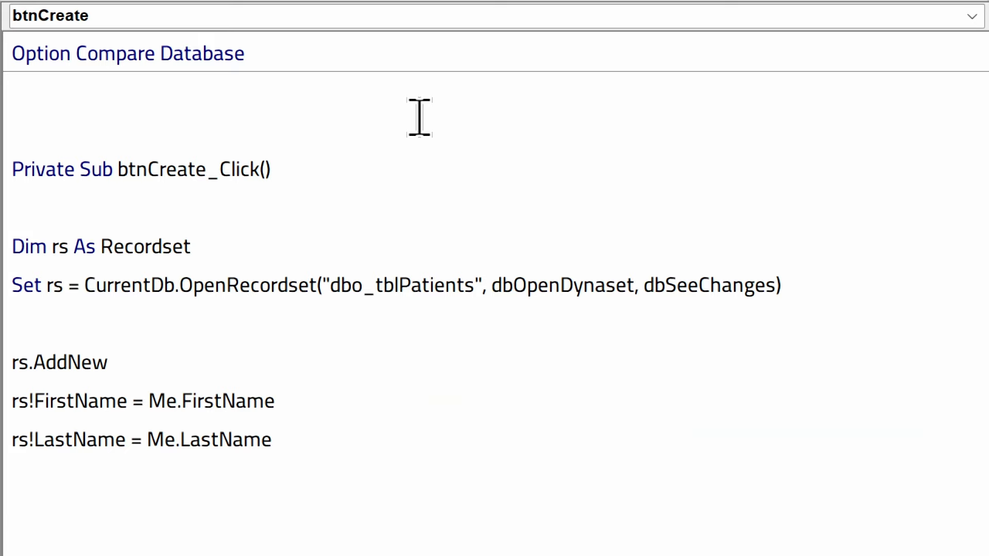
type("rs!")
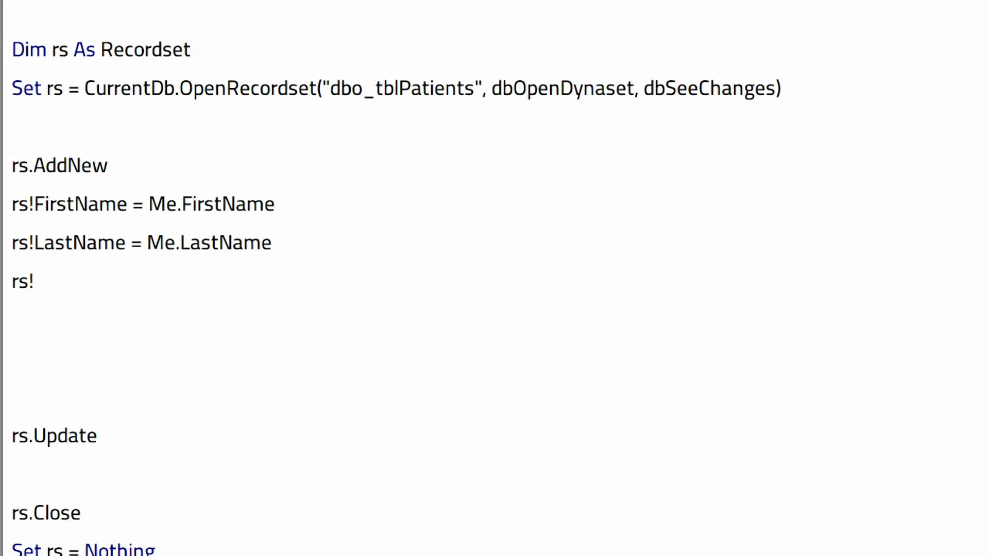
type("Age = me.Age")
key("Return")
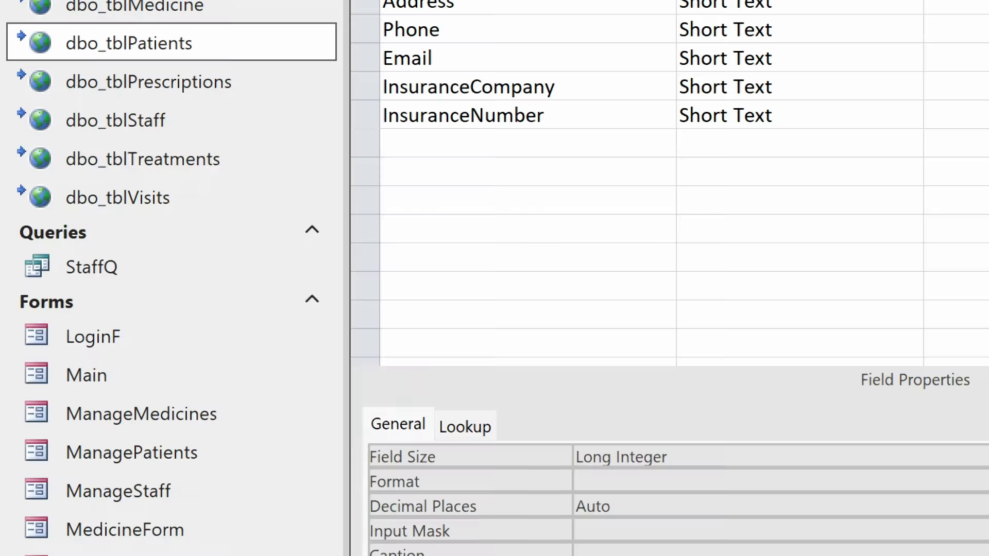
key("Down")
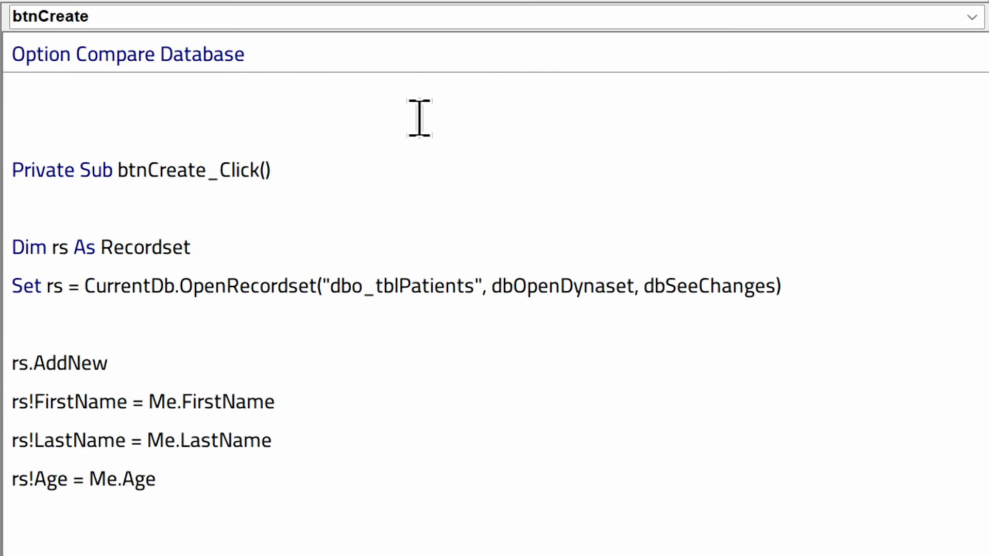
type("rs!Gender = ")
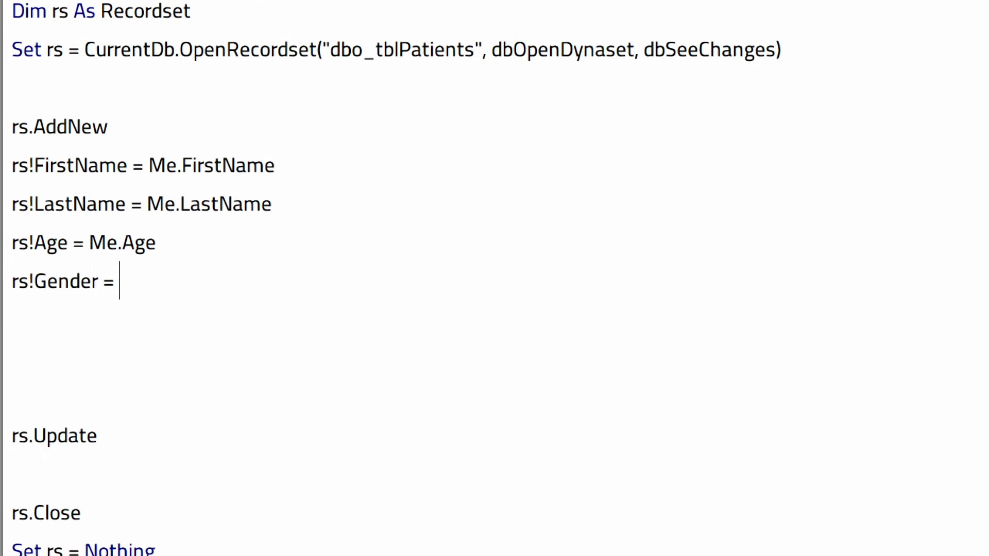
type("me.Gender")
key("Return")
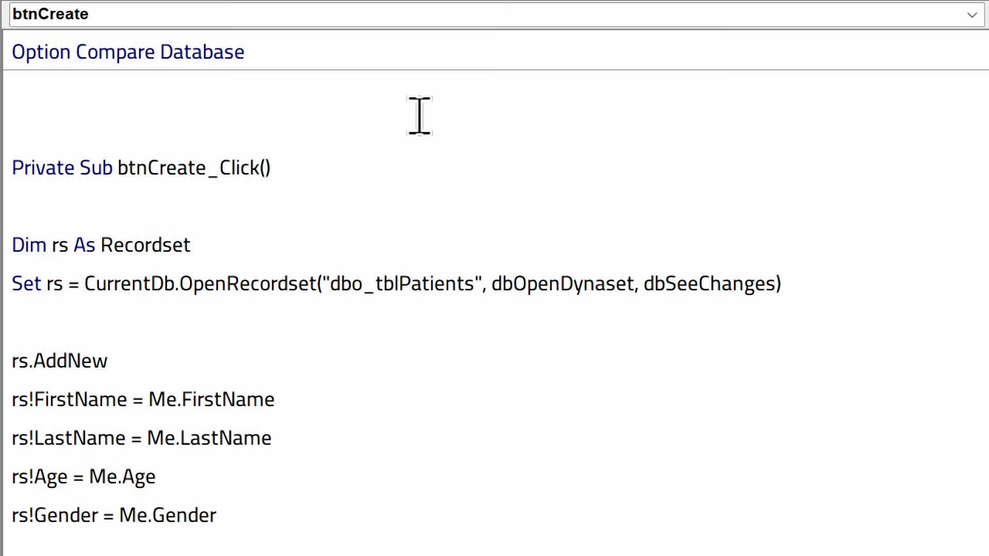
Add the assignments rs!Address = Me.Address and rs!Phone = Me.Phone below the Gender line
type("rs!Address")
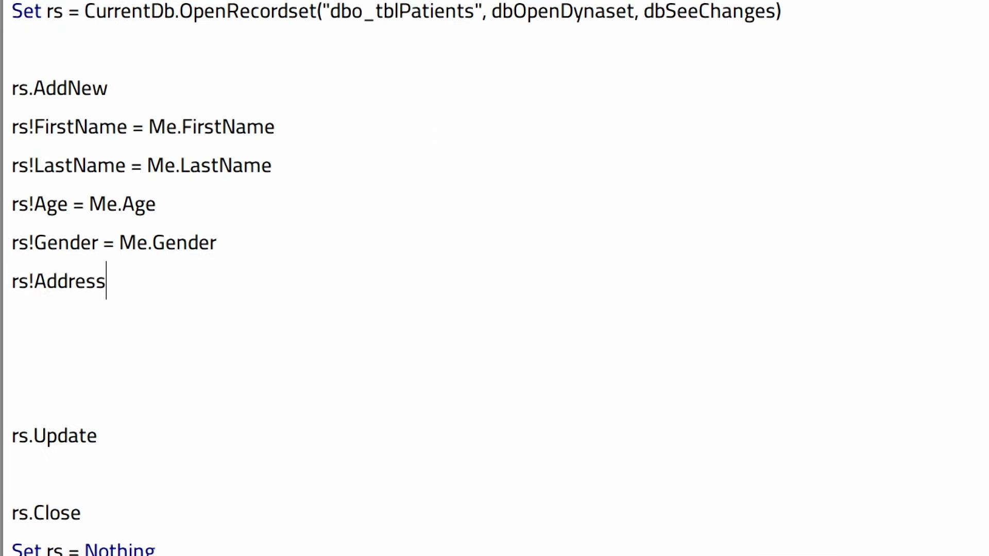
type(" = me.Address")
key("Return")
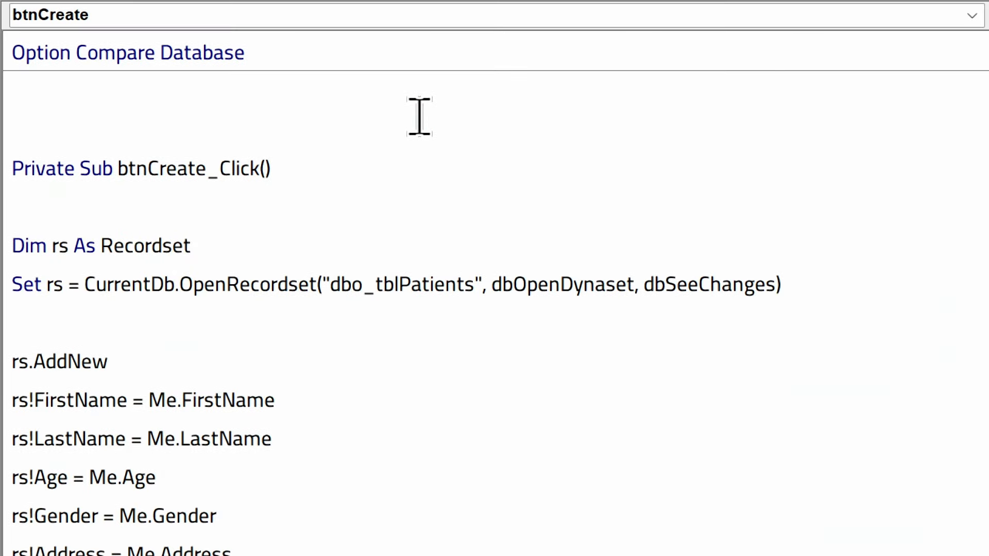
type("rs!Phone = ")
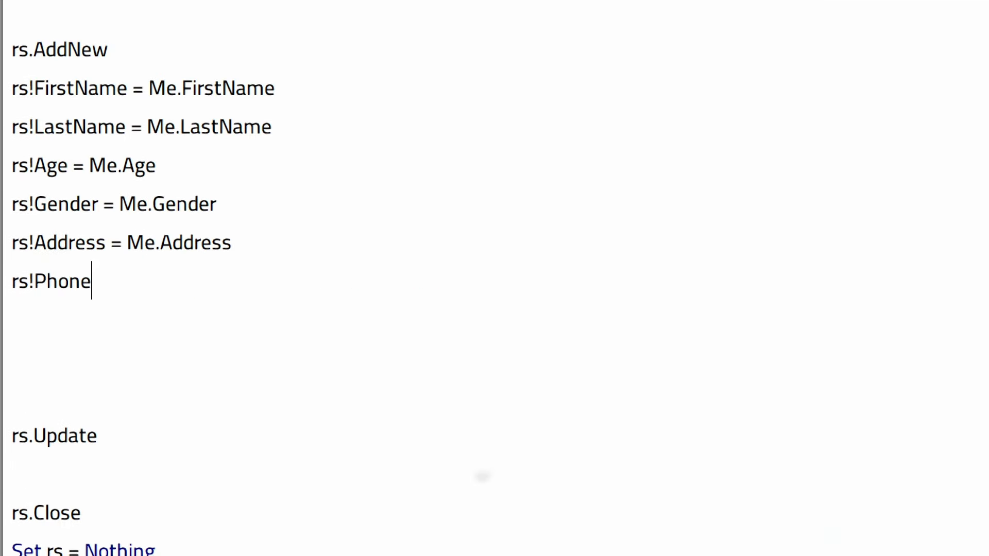
type("me.Phone")
key("Return")
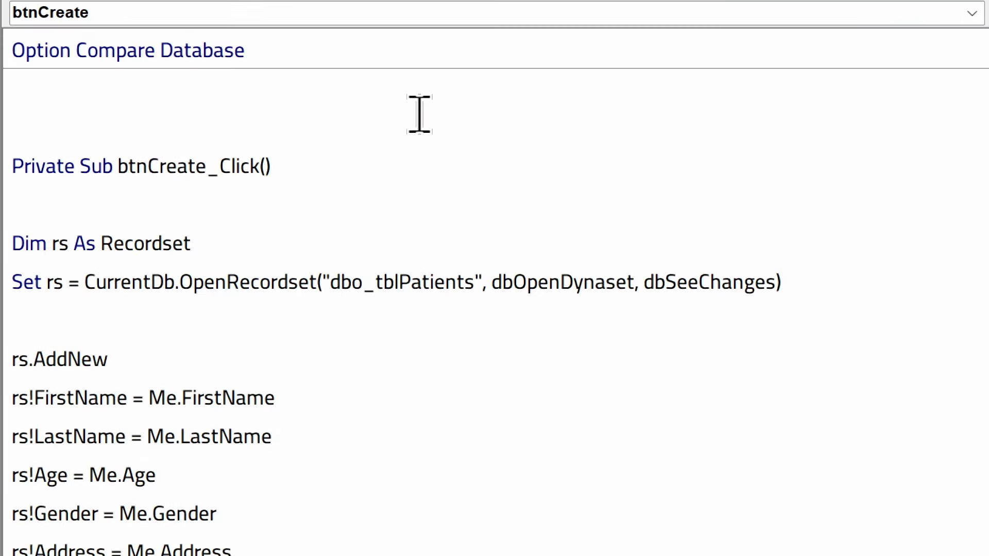
Add the assignments rs!Email = Me.Email and rs!InsuranceCompany = Me.InsuranceCompany below the Phone line
type("rs!Email")
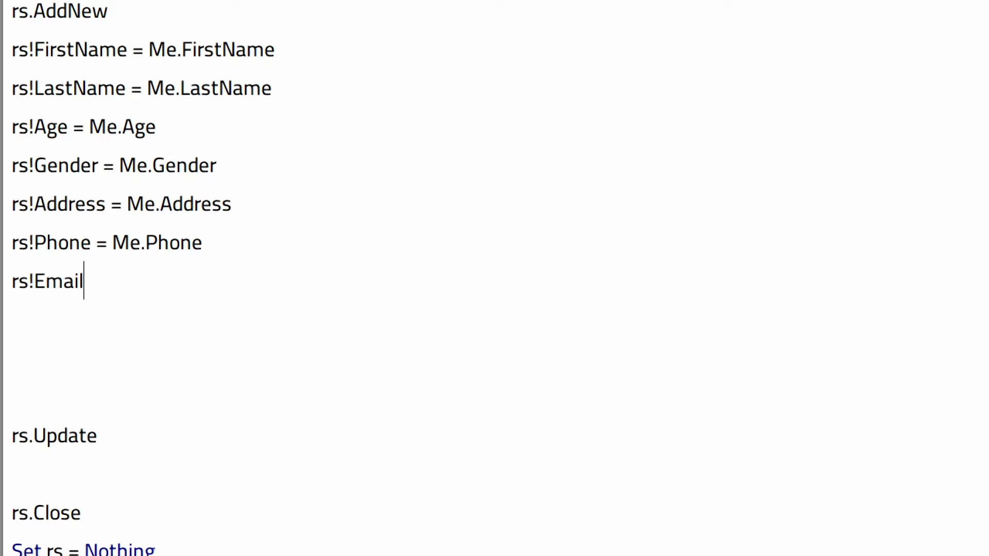
type(" = me.Email")
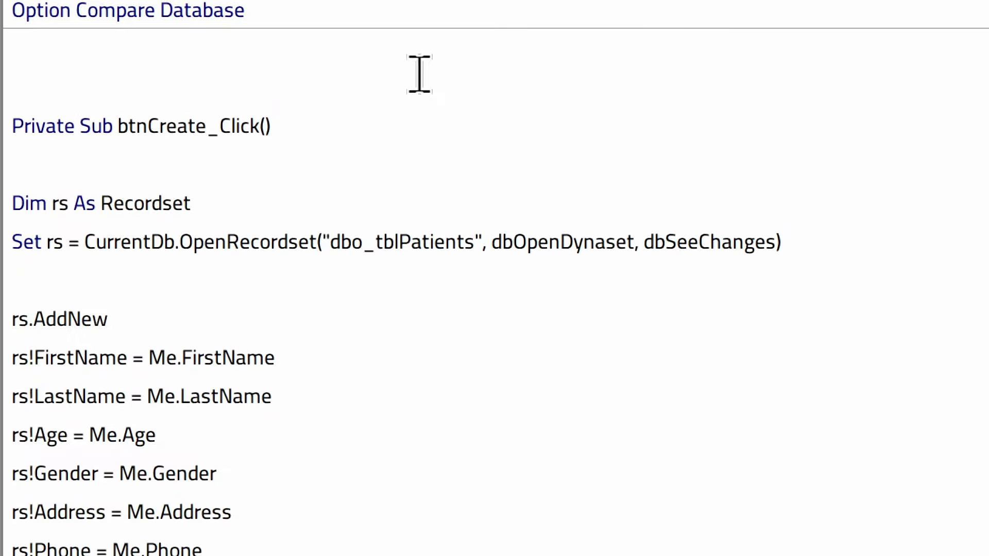
key("Return")
type("rs!")
type("InsuranceCompany")
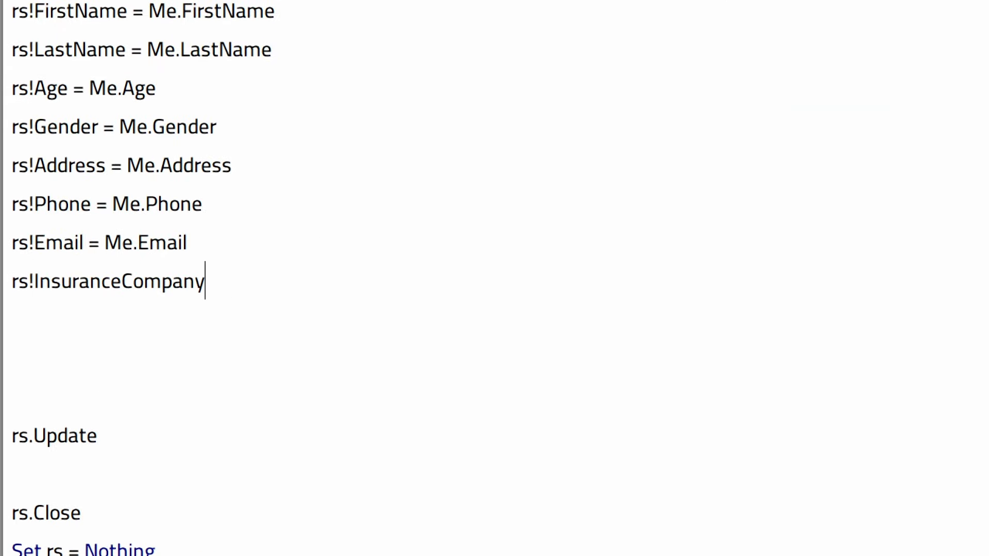
type("= me.")
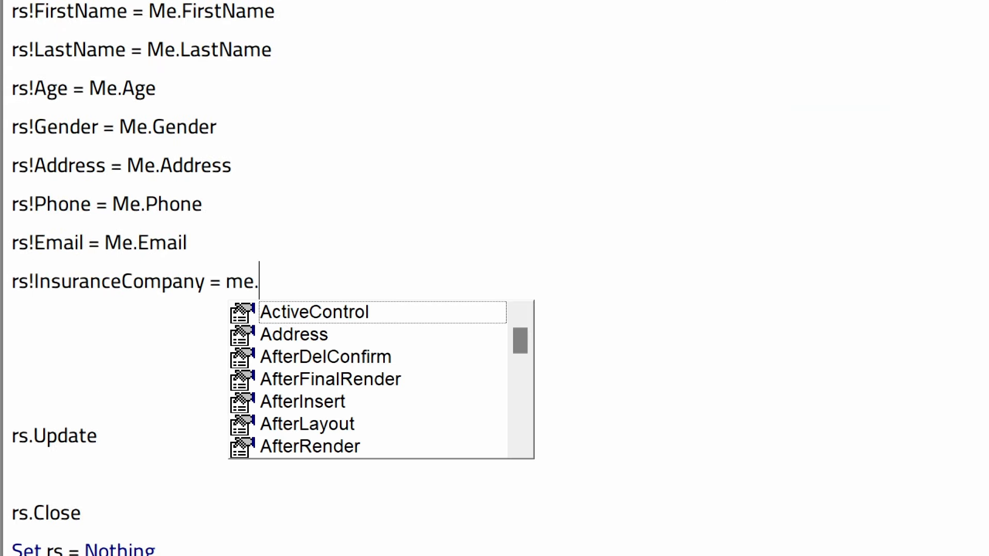
type("InsuranceCompany")
key("Return")
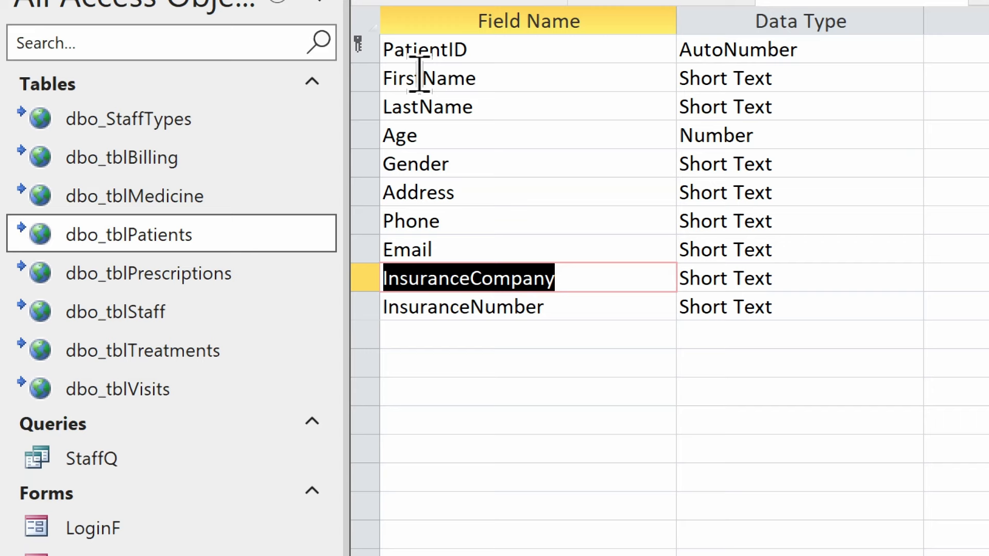
Add the assignment rs!InsuranceNumber = Me.InsuranceNumber and remove the extra blank lines above rs.Update
key("Down")
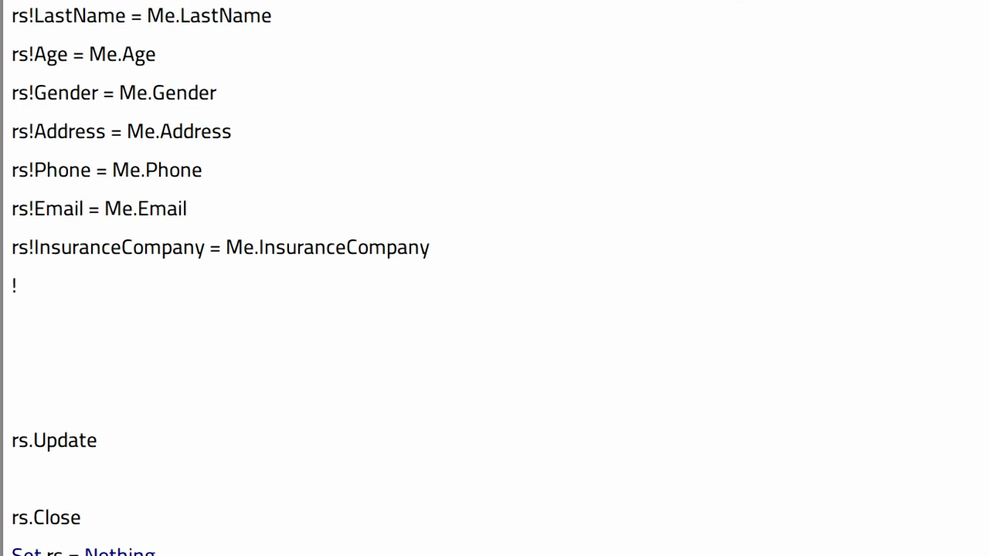
type("rs!")
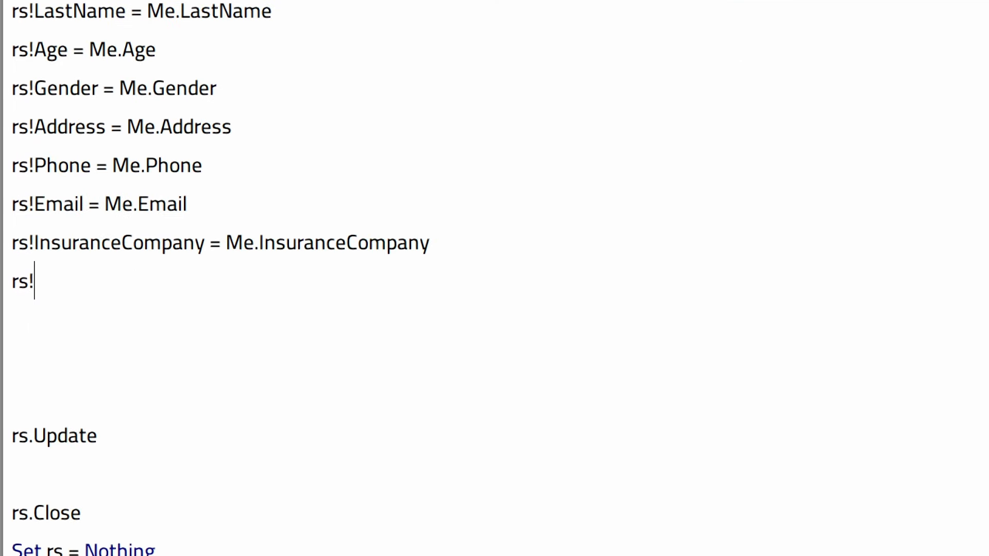
type("InsuranceNumber")
type("= me.")
type("InsuranceNumber")
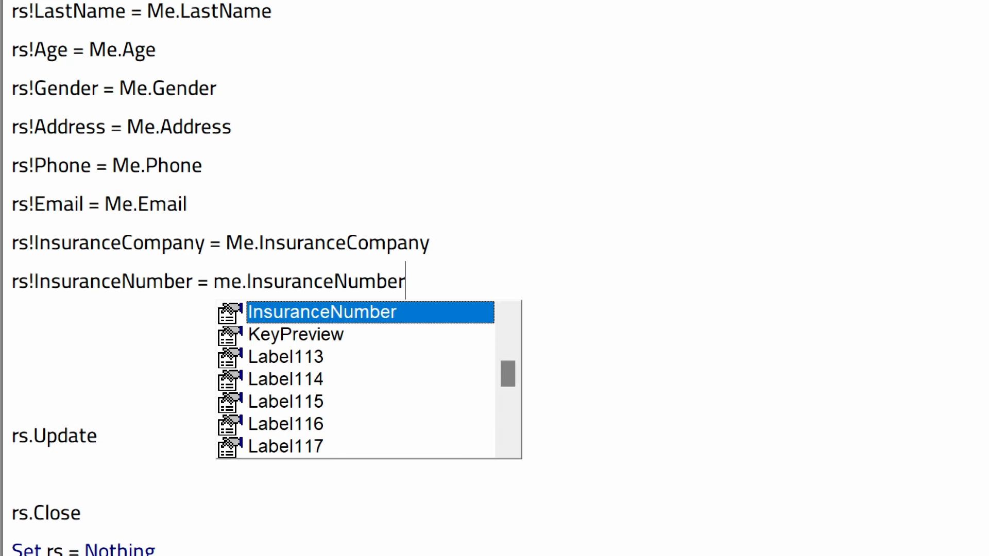
key("Tab")
key("Down")
key("Down")
key("Down")
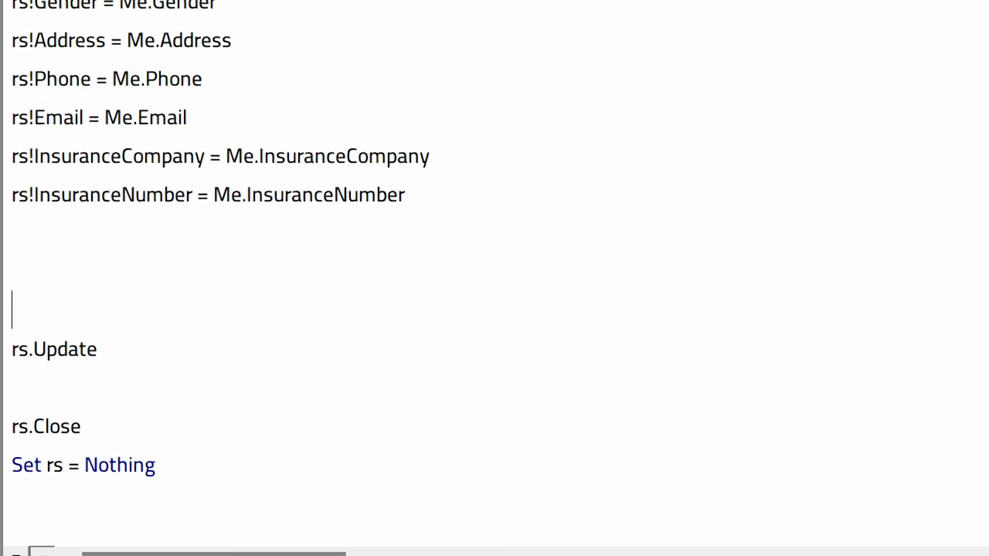
key("BackSpace")
key("BackSpace")
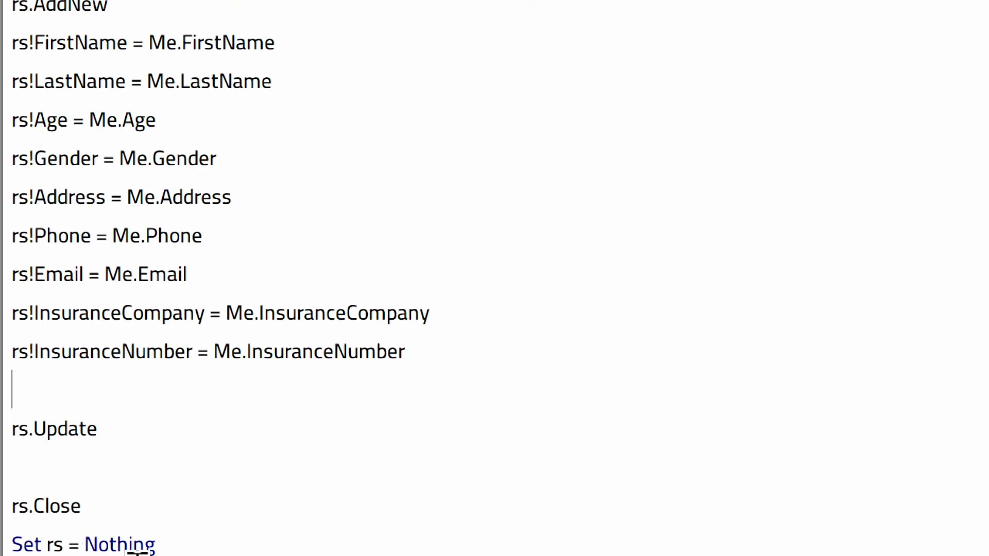
Switch the dbo_tblPatients table to Datasheet View and return to the PatientForm design
left_click(108, 468)
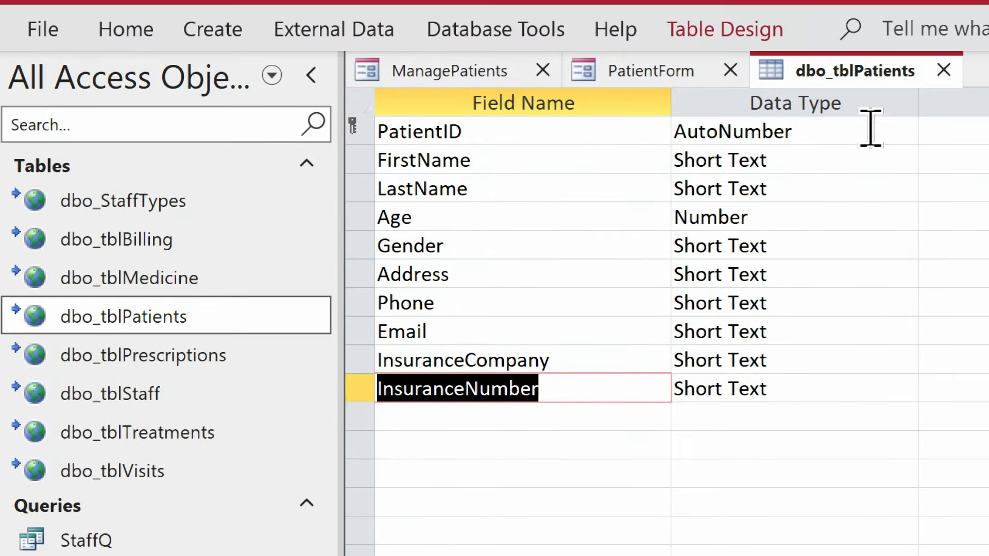
right_click(832, 70)
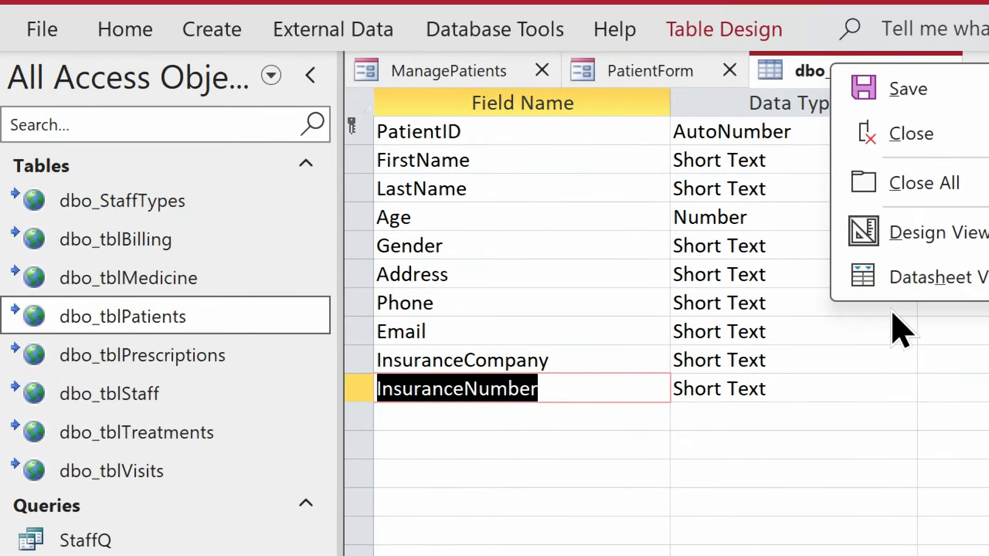
left_click(894, 278)
left_click(640, 73)
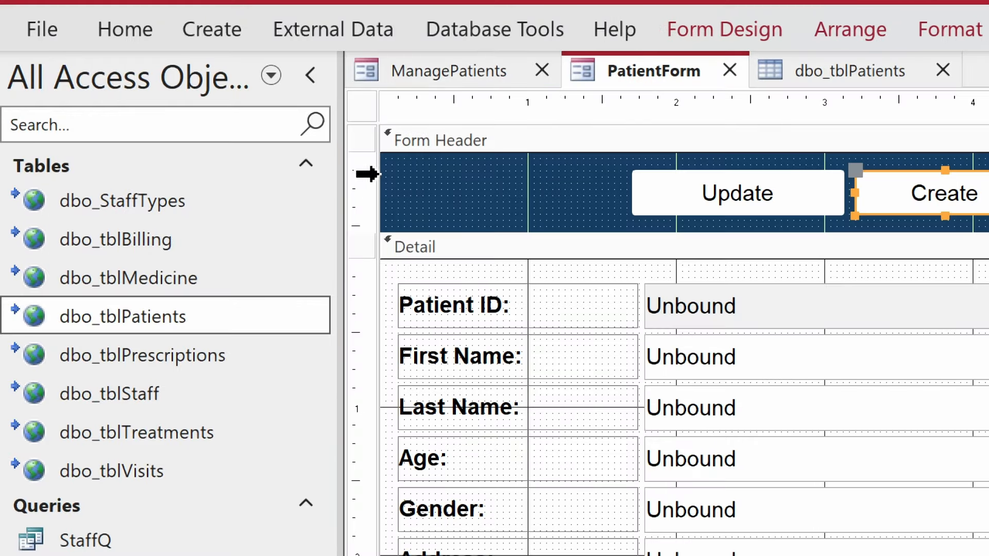
Narrow the navigation pane and add blank lines between rs.Update and rs.Close in the btnCreate_Click code
left_click_drag(340, 193, 221, 204)
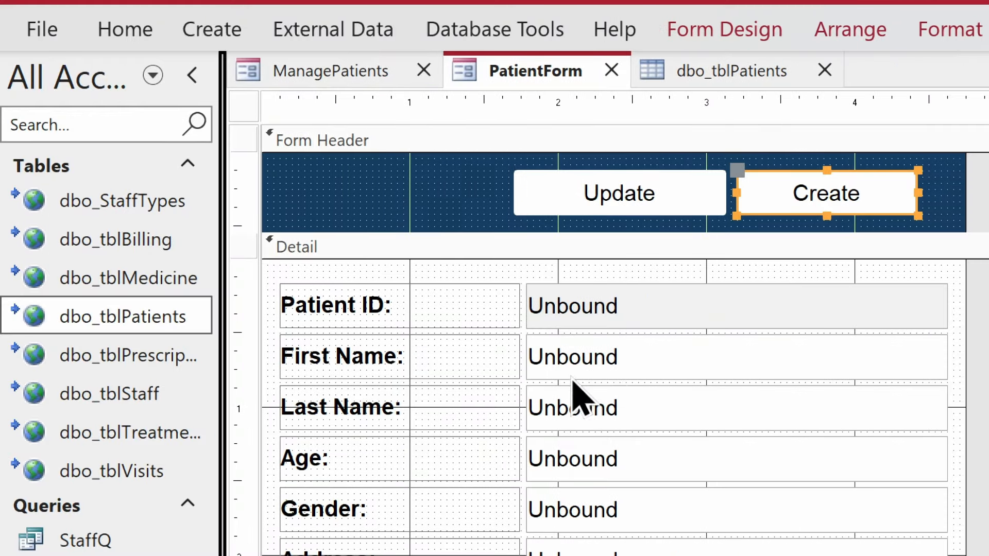
scroll(740, 420, "down", 3)
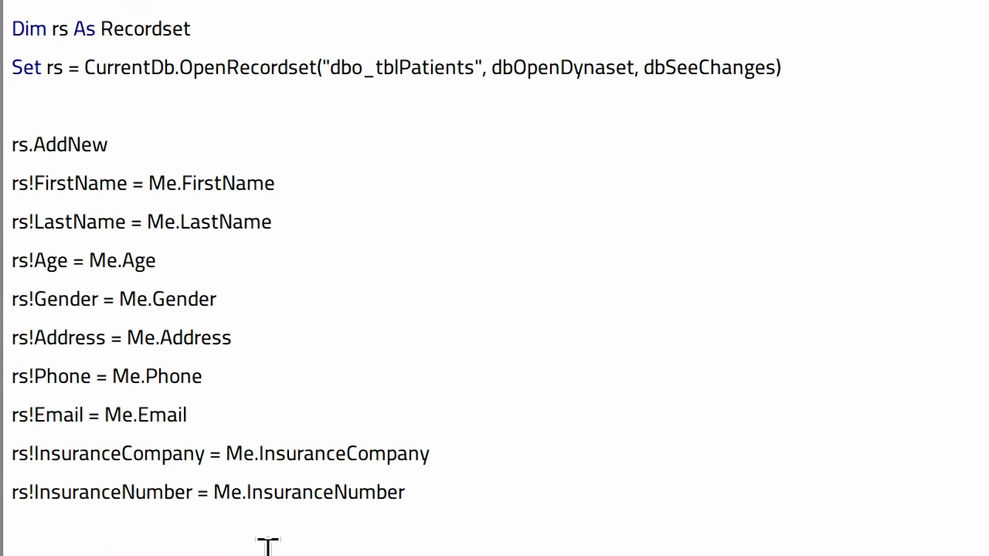
key("Return")
key("Return")
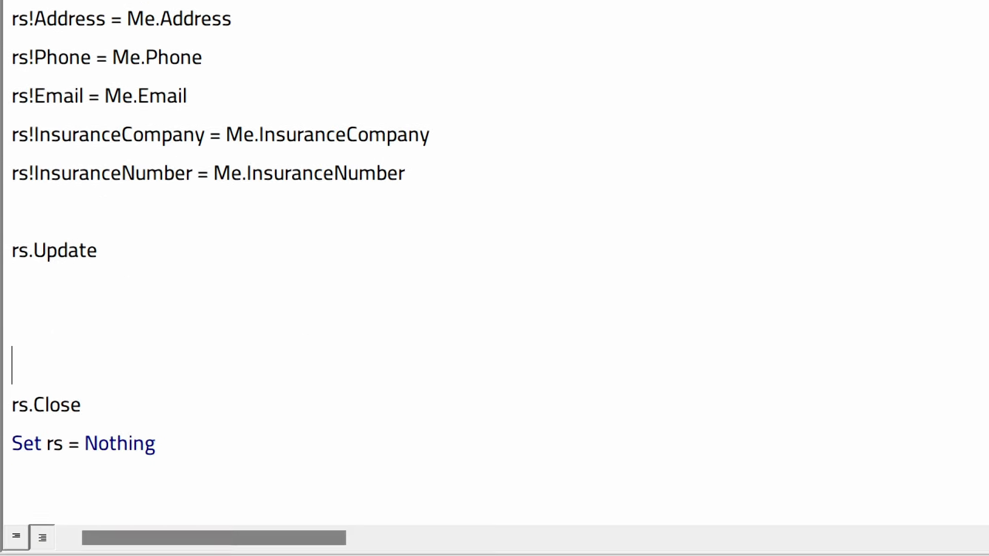
key("Up")
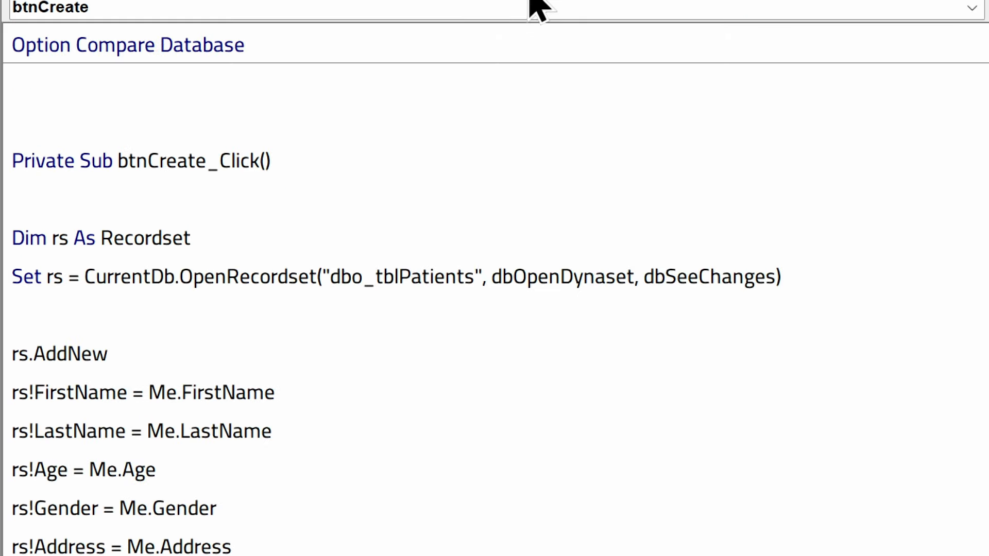
Copy the quoted table name "dbo_tblPatients" from the OpenRecordset line and start a Me.PatientID statement below rs.Update
left_click_drag(484, 277, 320, 289)
scroll(515, 443, "down", 1)
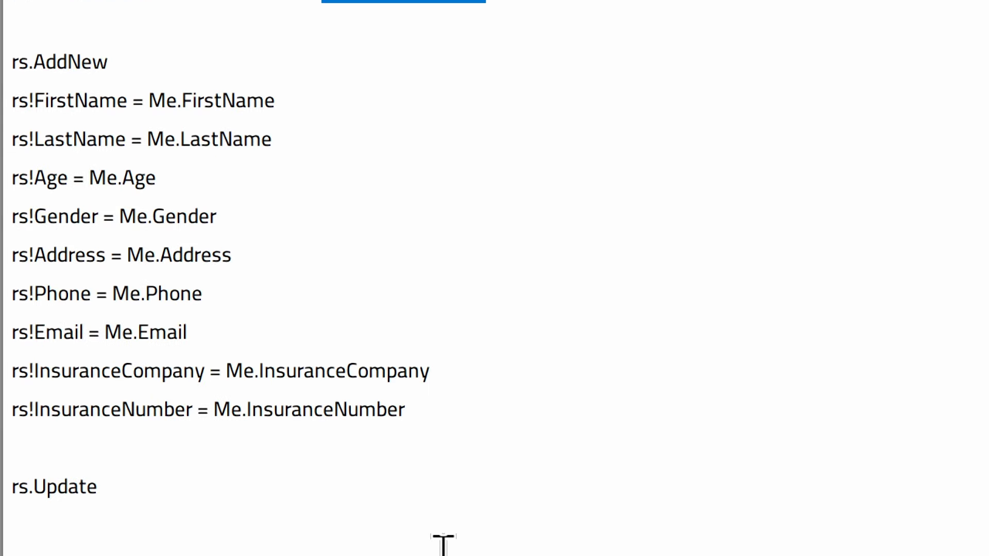
left_click(128, 453)
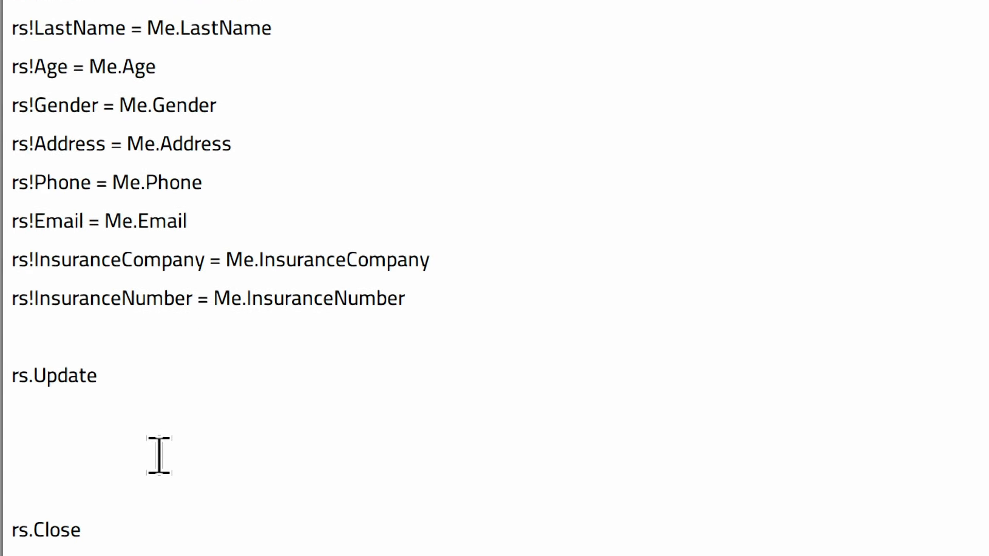
type("me.pai")
key("BackSpace")
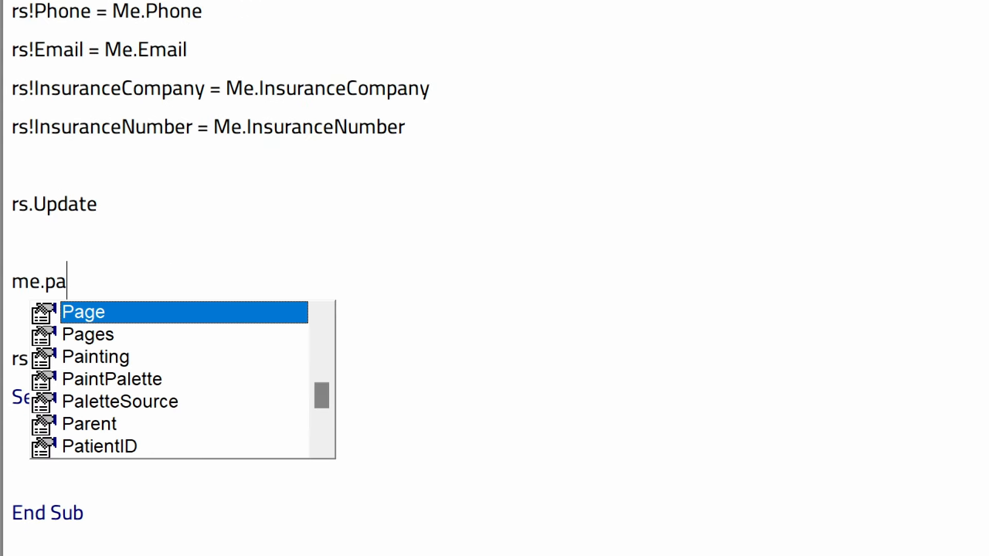
type("tientID")
key("Tab")
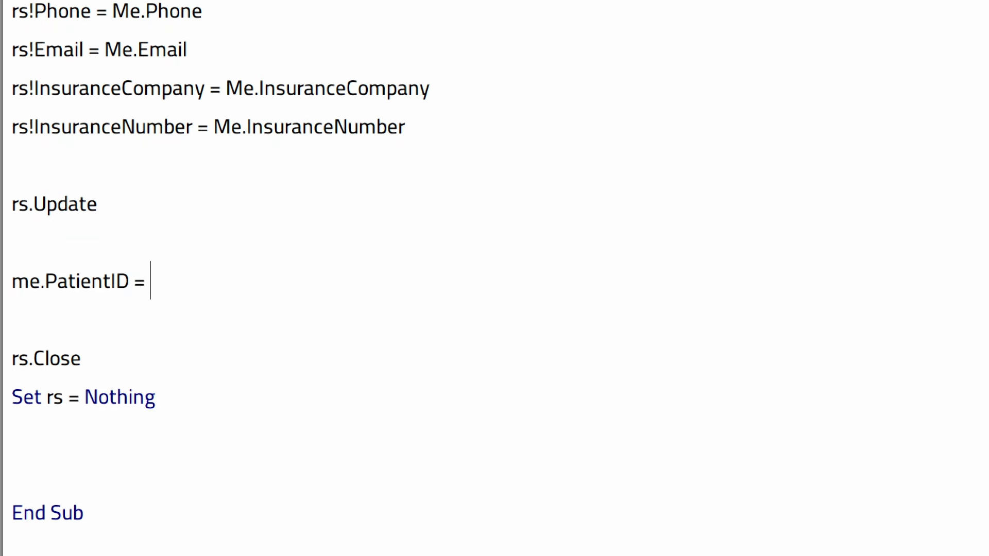
Complete the Me.PatientID statement by assigning it DMax("PatientID", "dbo_tblPatients")
type("= dmax()")
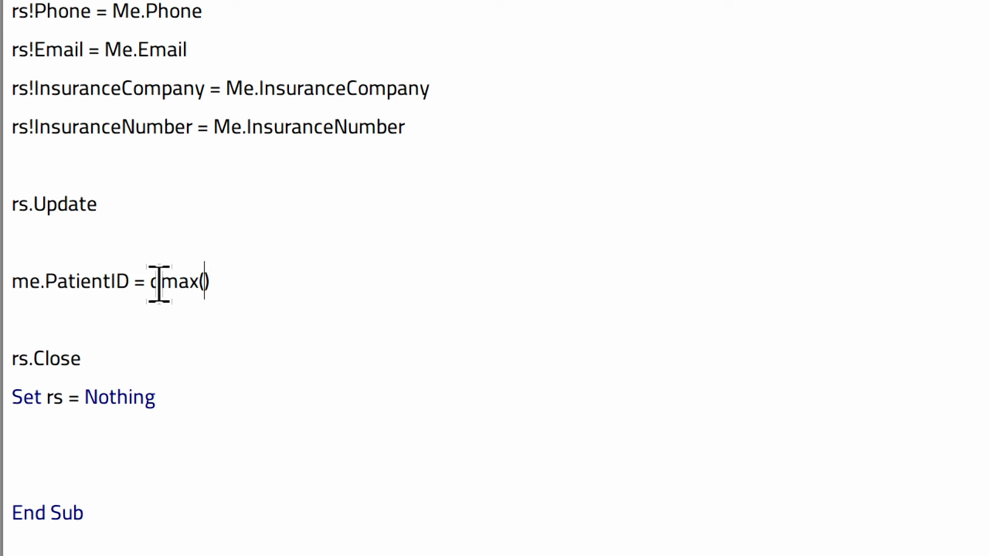
type("\"\"")
type("Patient")
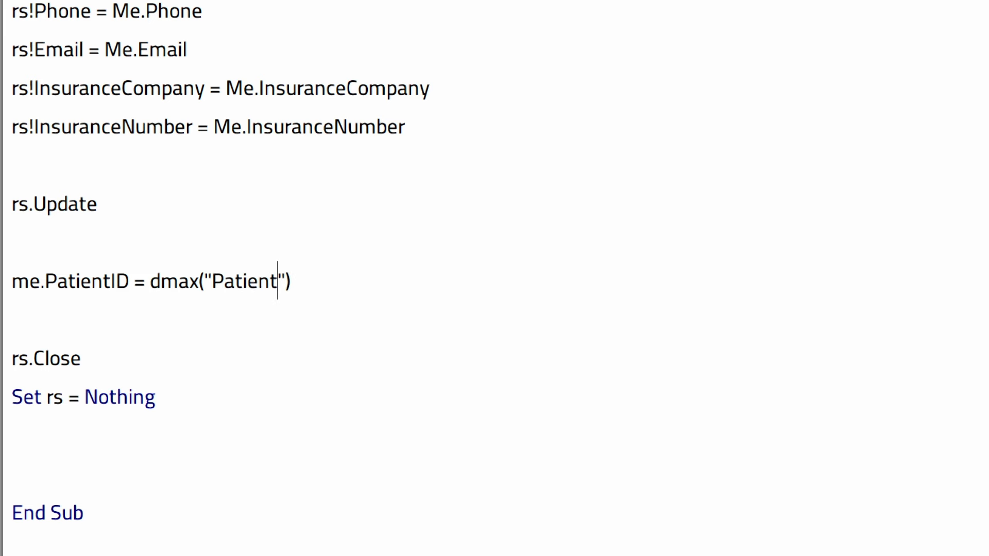
type("ID")
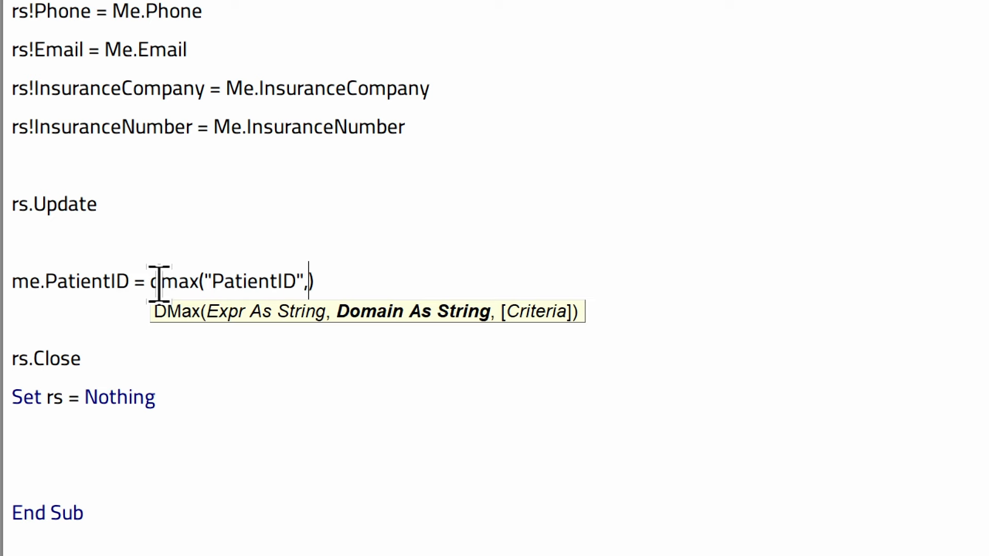
type("\"dbo_tblPatients\"")
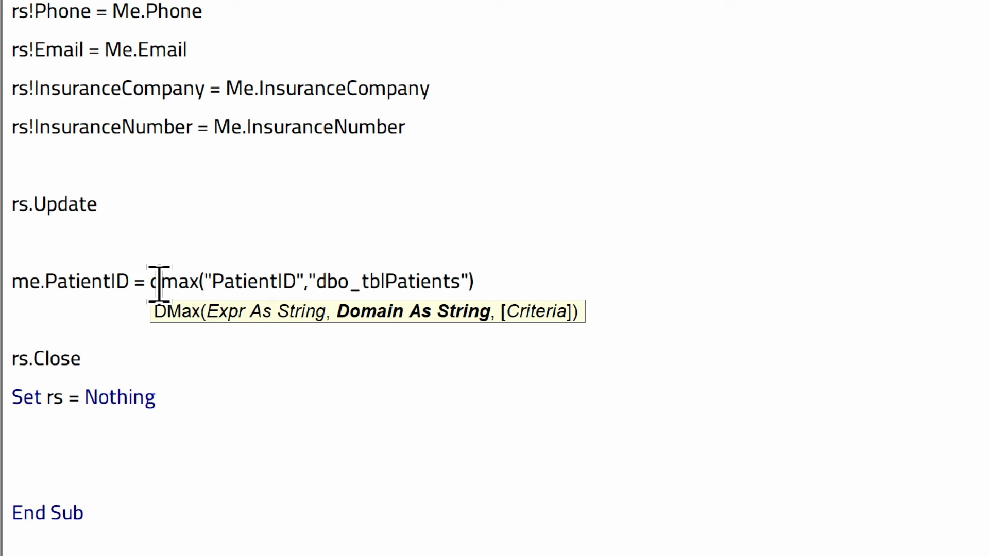
key("Down")
key("Down")
key("Down")
key("Down")
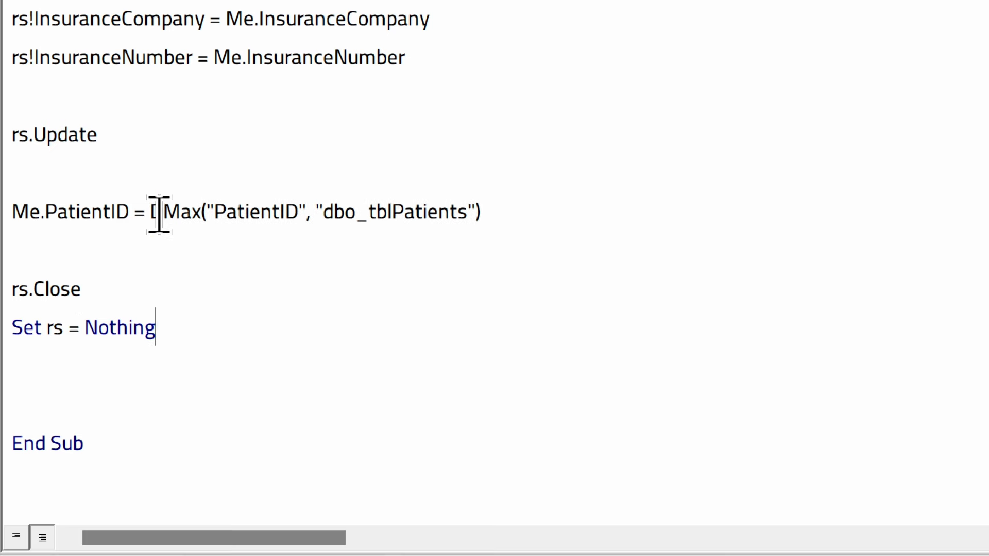